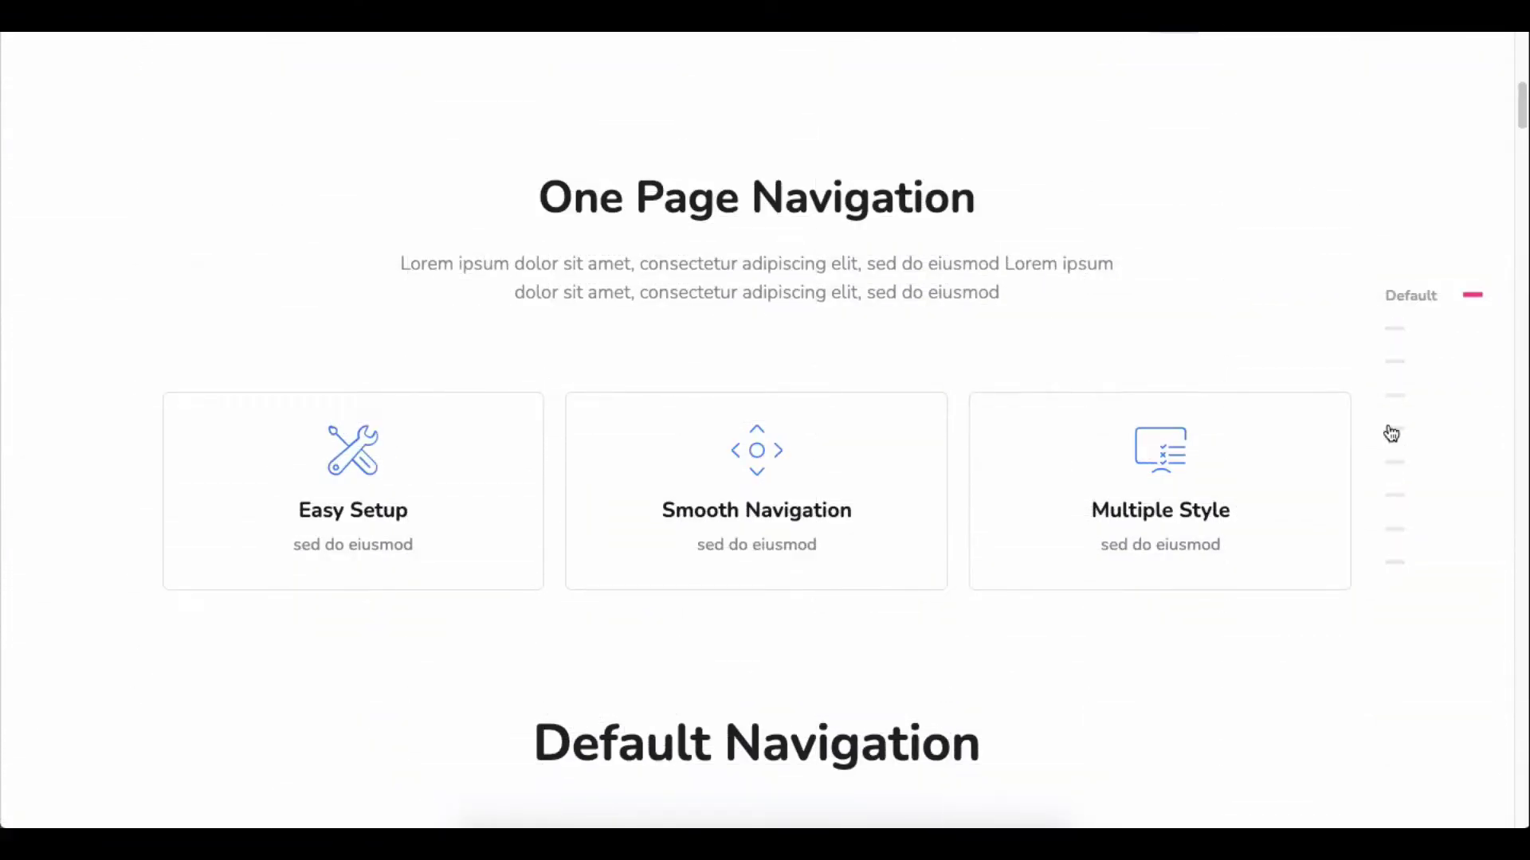
Try the demo nav dots for Berta, Hagos, Magool and Zahi, then return to Default Navigation.
left_click(1389, 342)
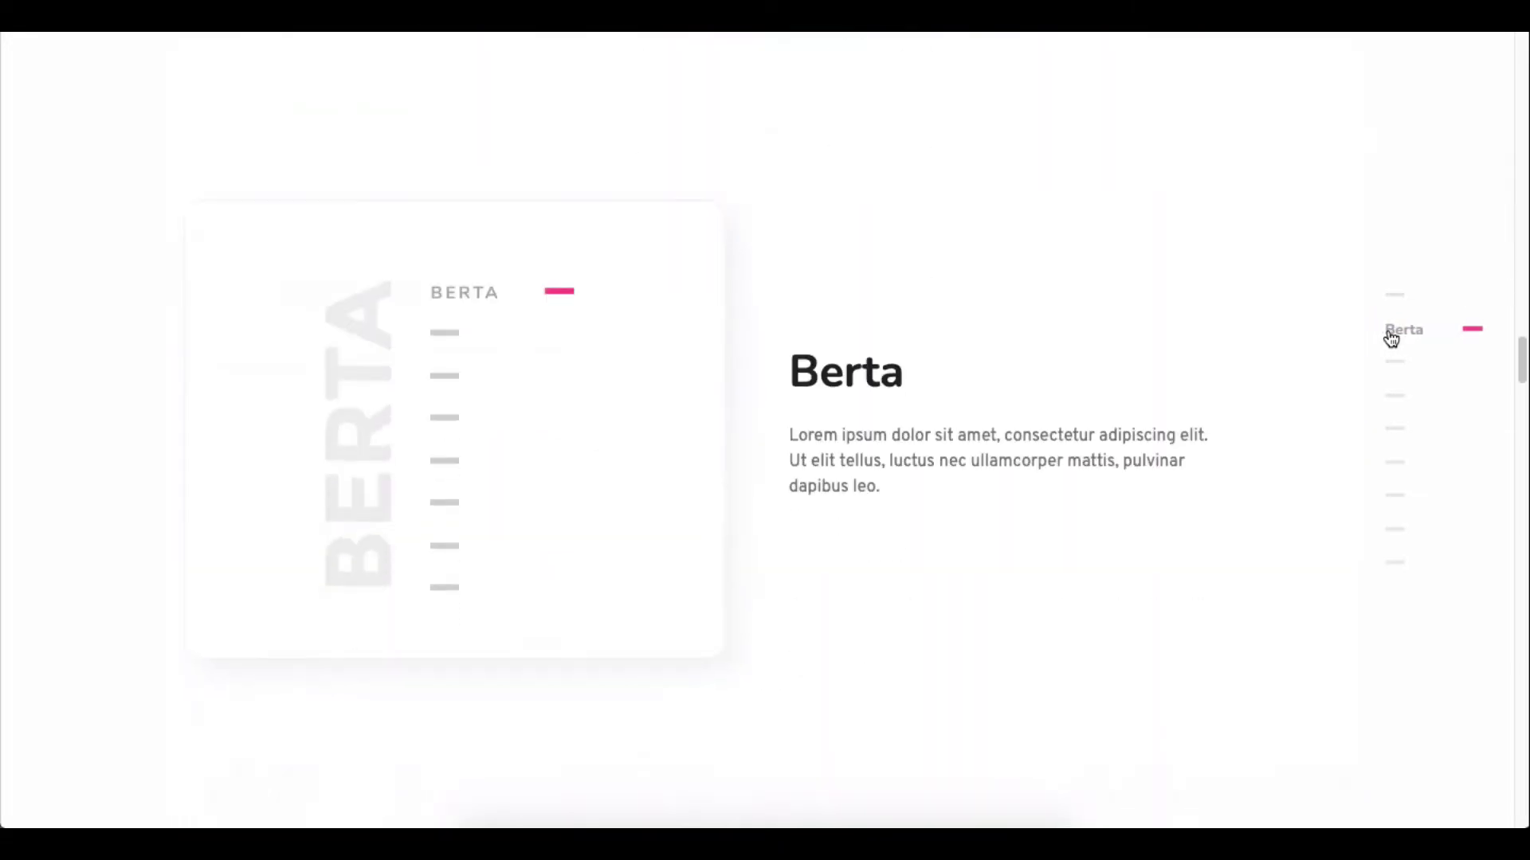
left_click(1390, 370)
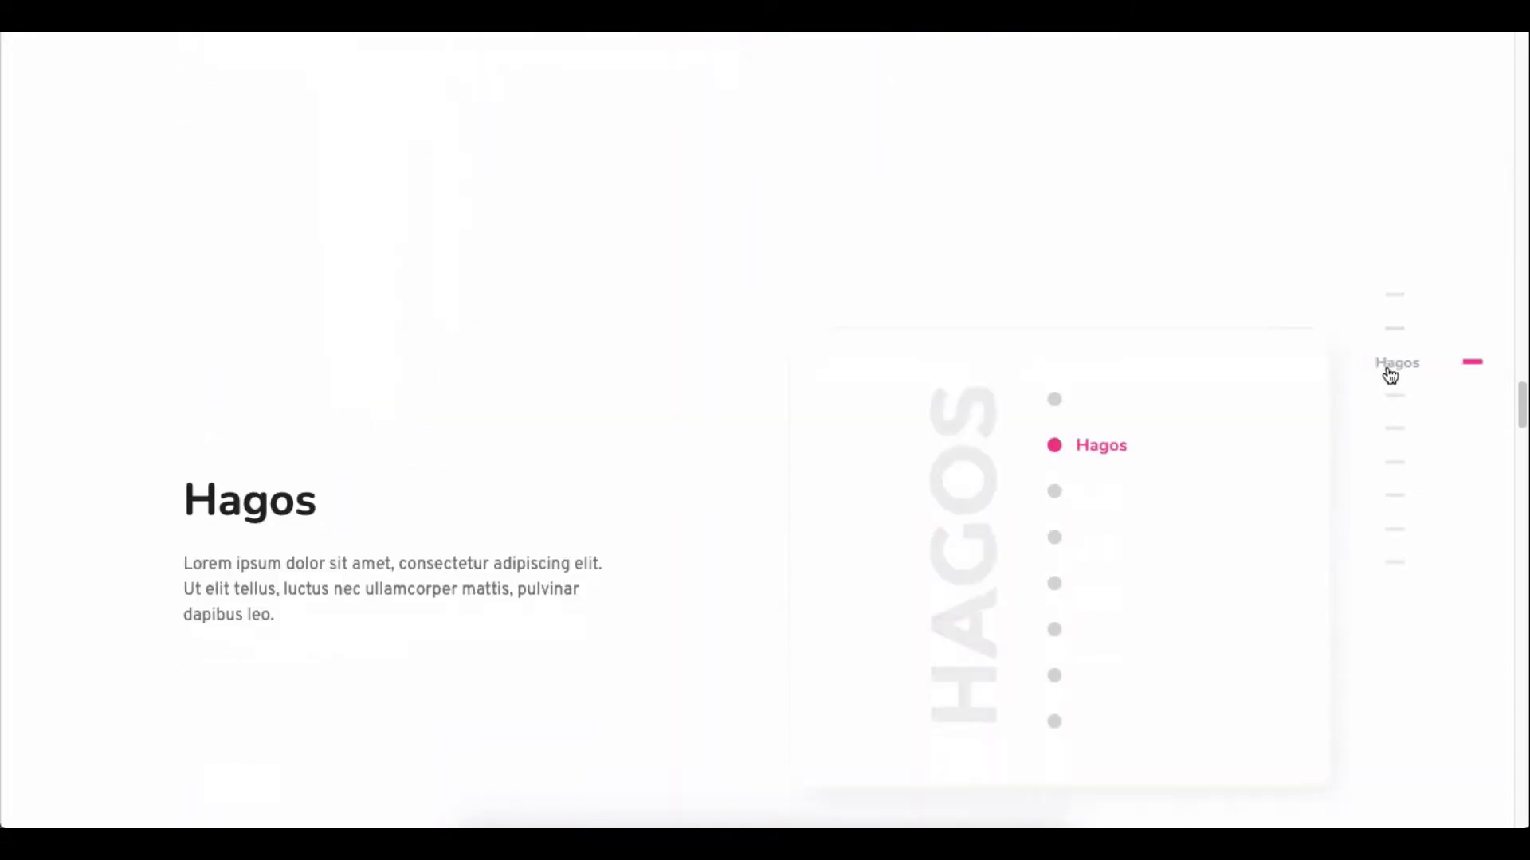
left_click(1389, 400)
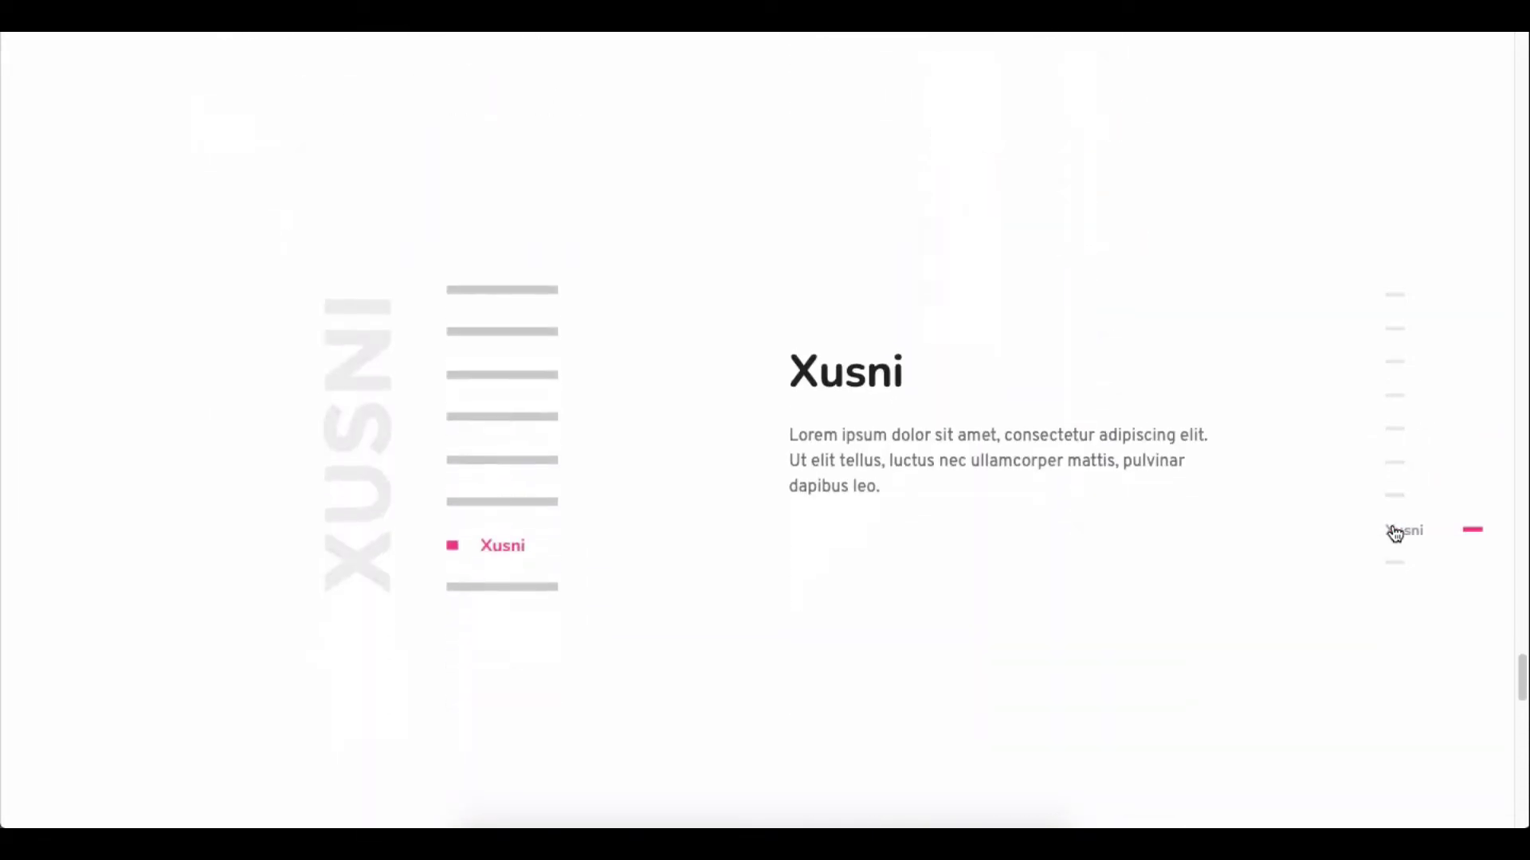
left_click(1395, 564)
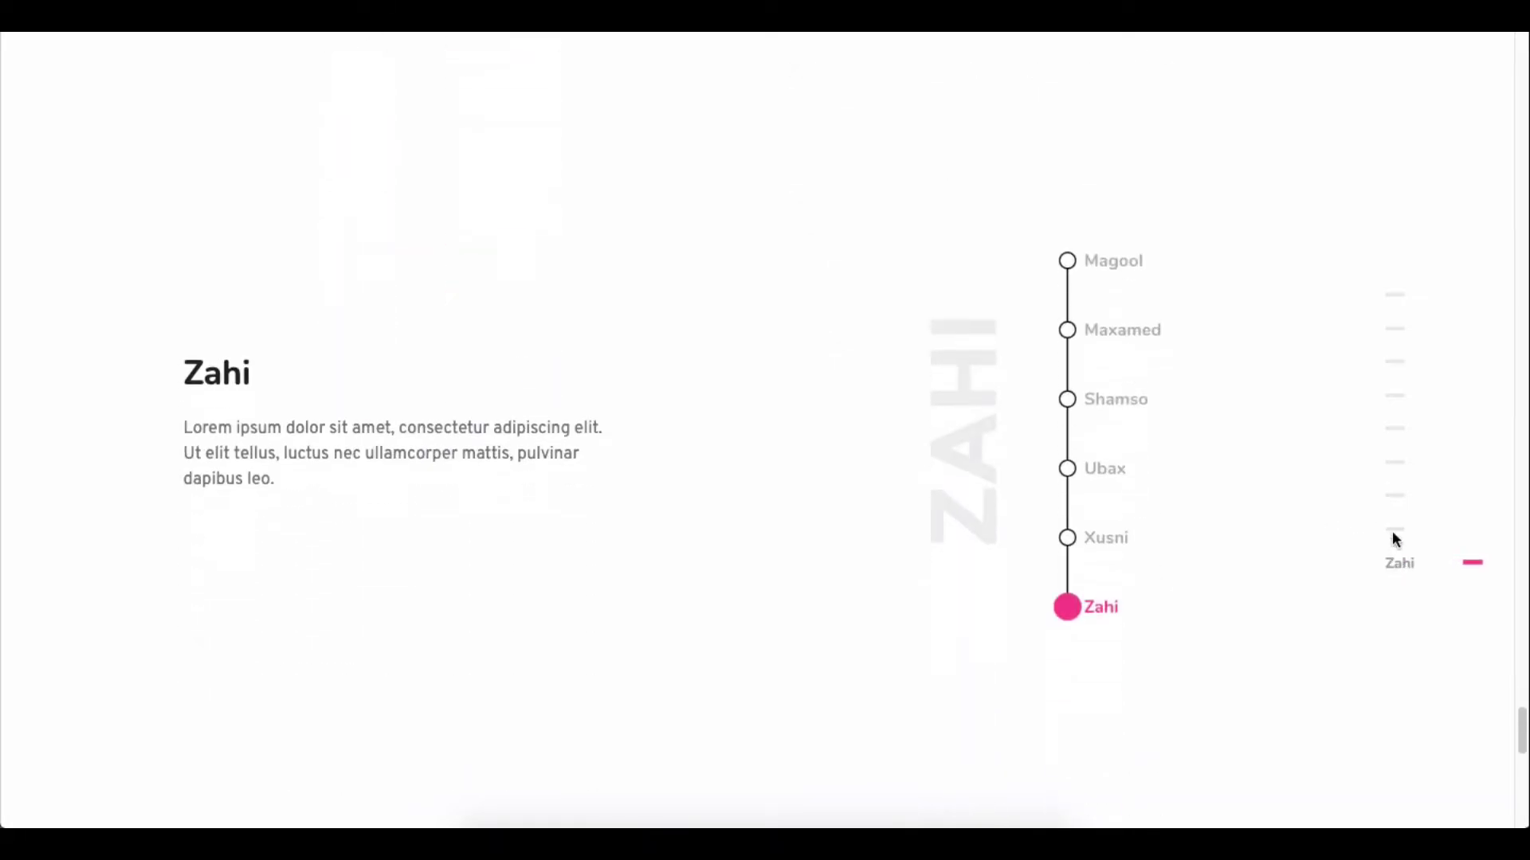
left_click(1393, 333)
left_click(1392, 303)
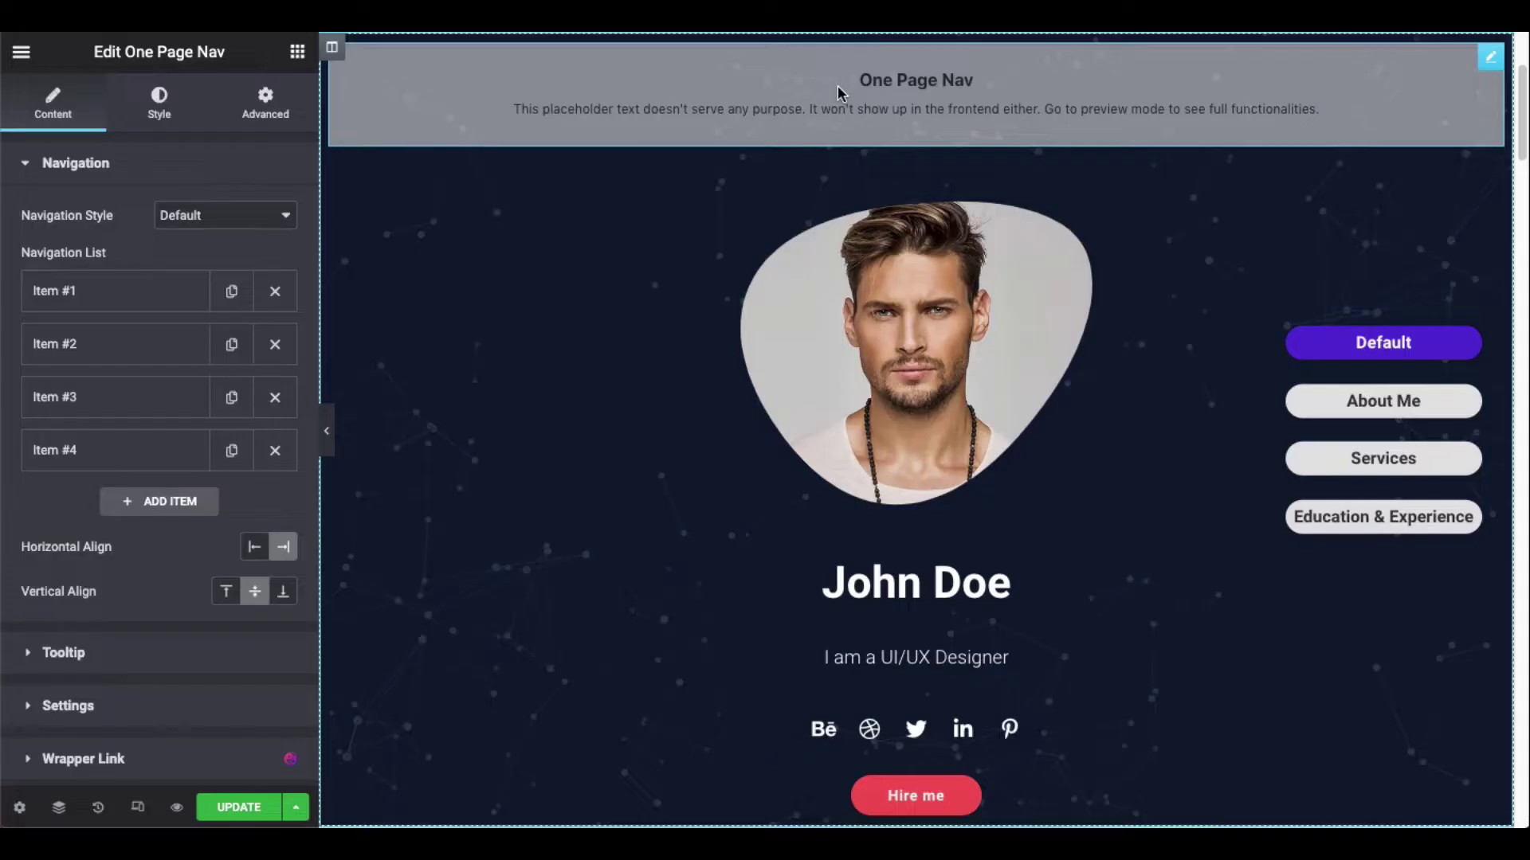
Inspect the demo widget's first item, its tooltip settings and the style settings.
left_click(163, 293)
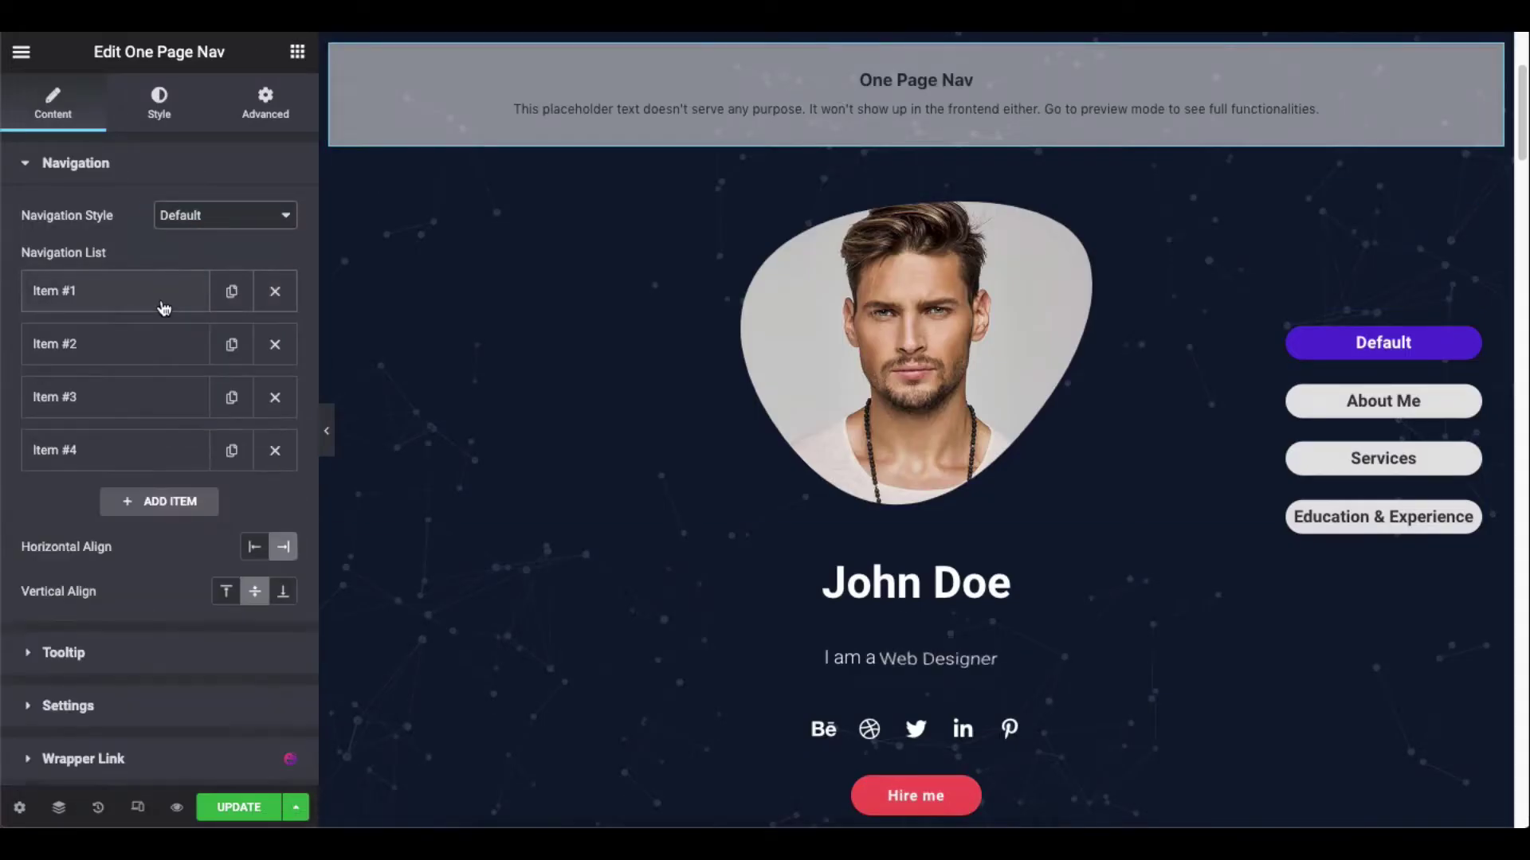
left_click(146, 652)
left_click(159, 216)
left_click(163, 108)
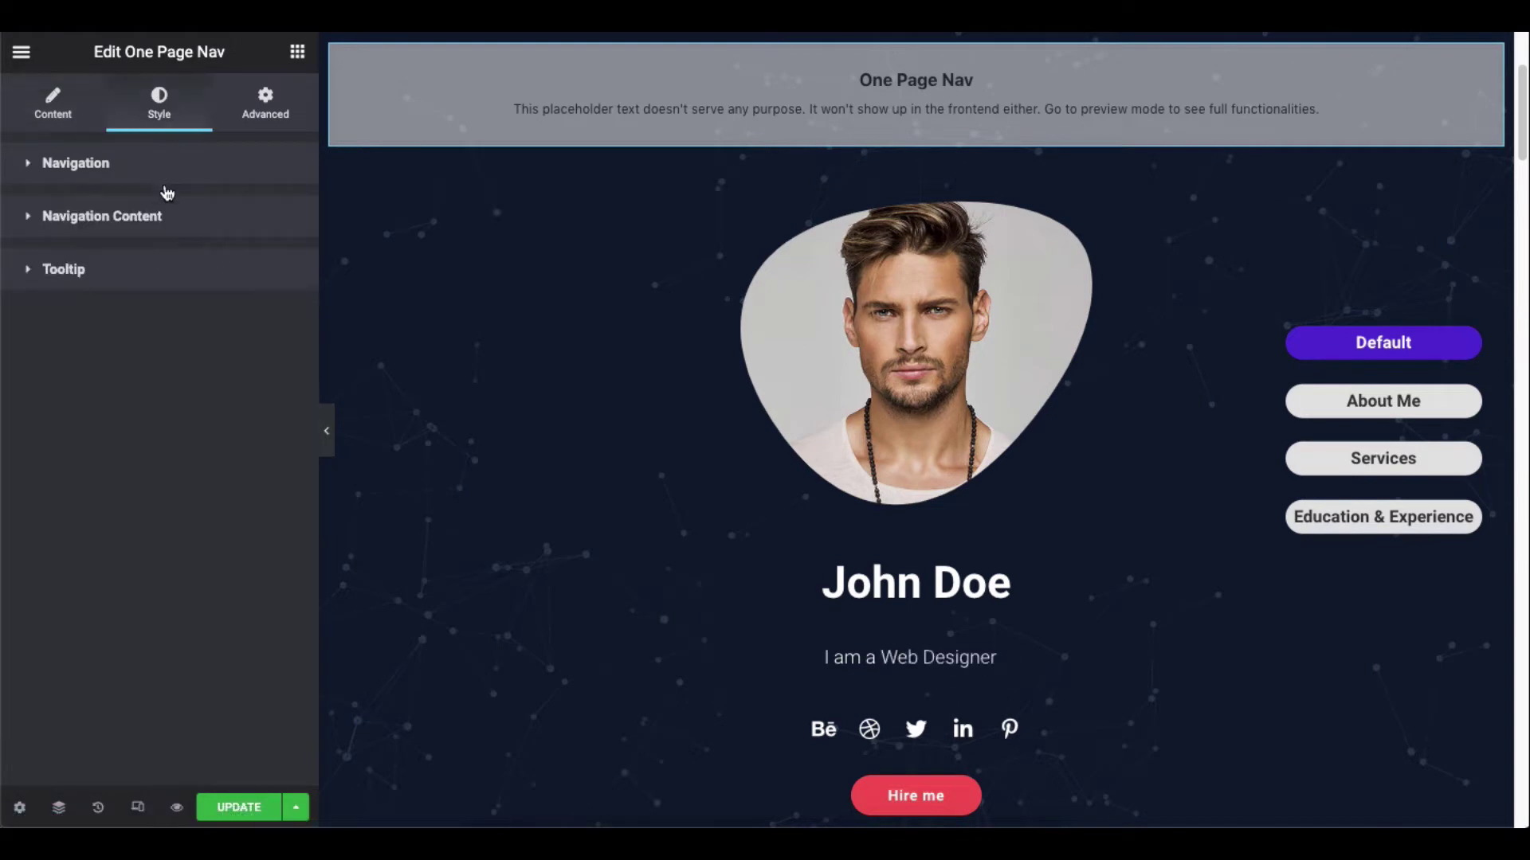
Select the profile image and jump to the About Me and Education & Experience sections.
left_click(1400, 408)
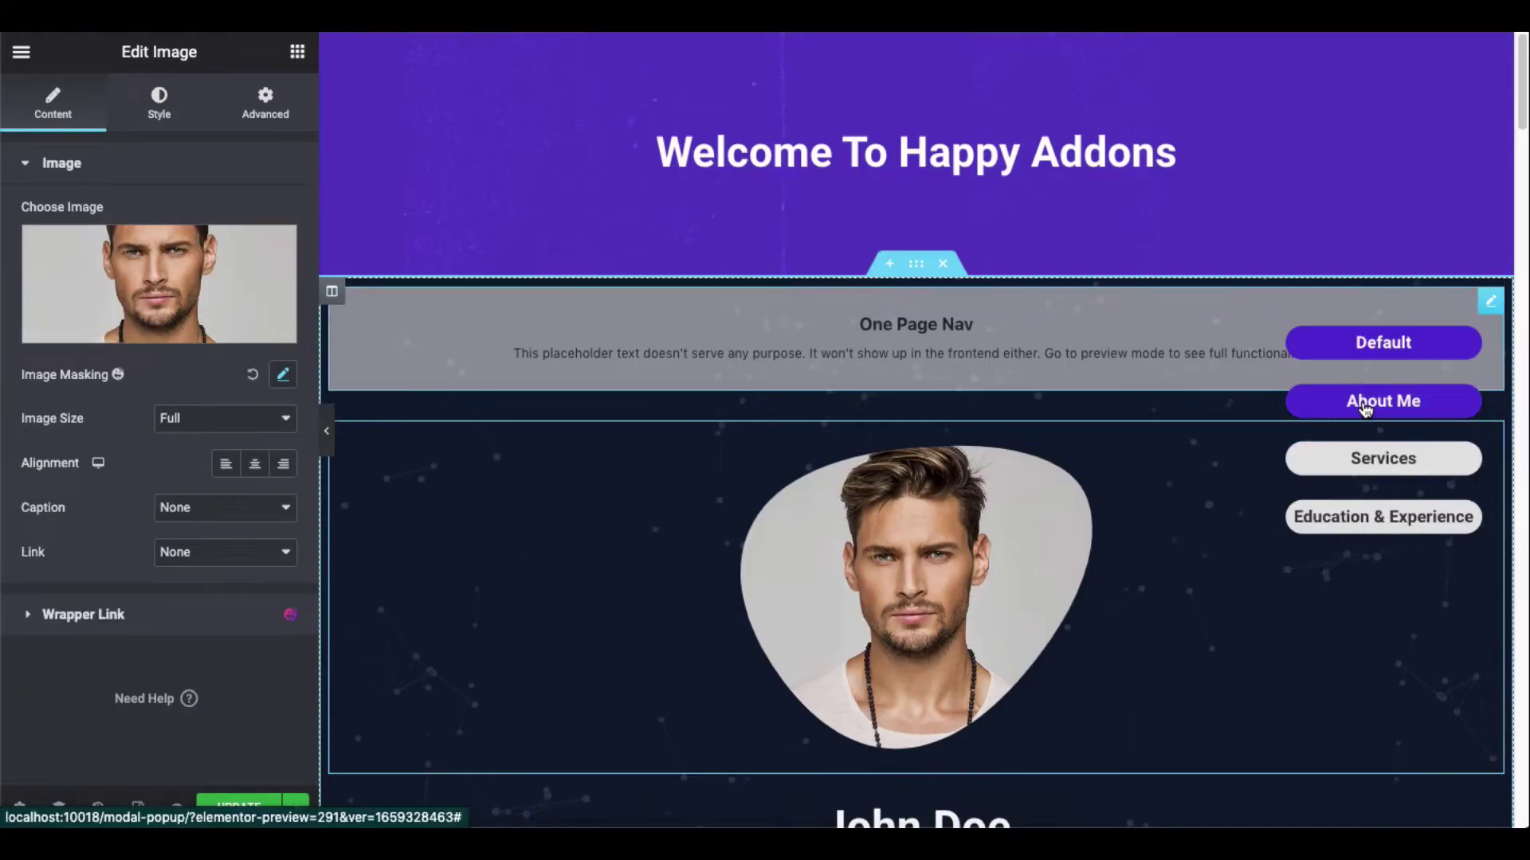
left_click(1364, 402)
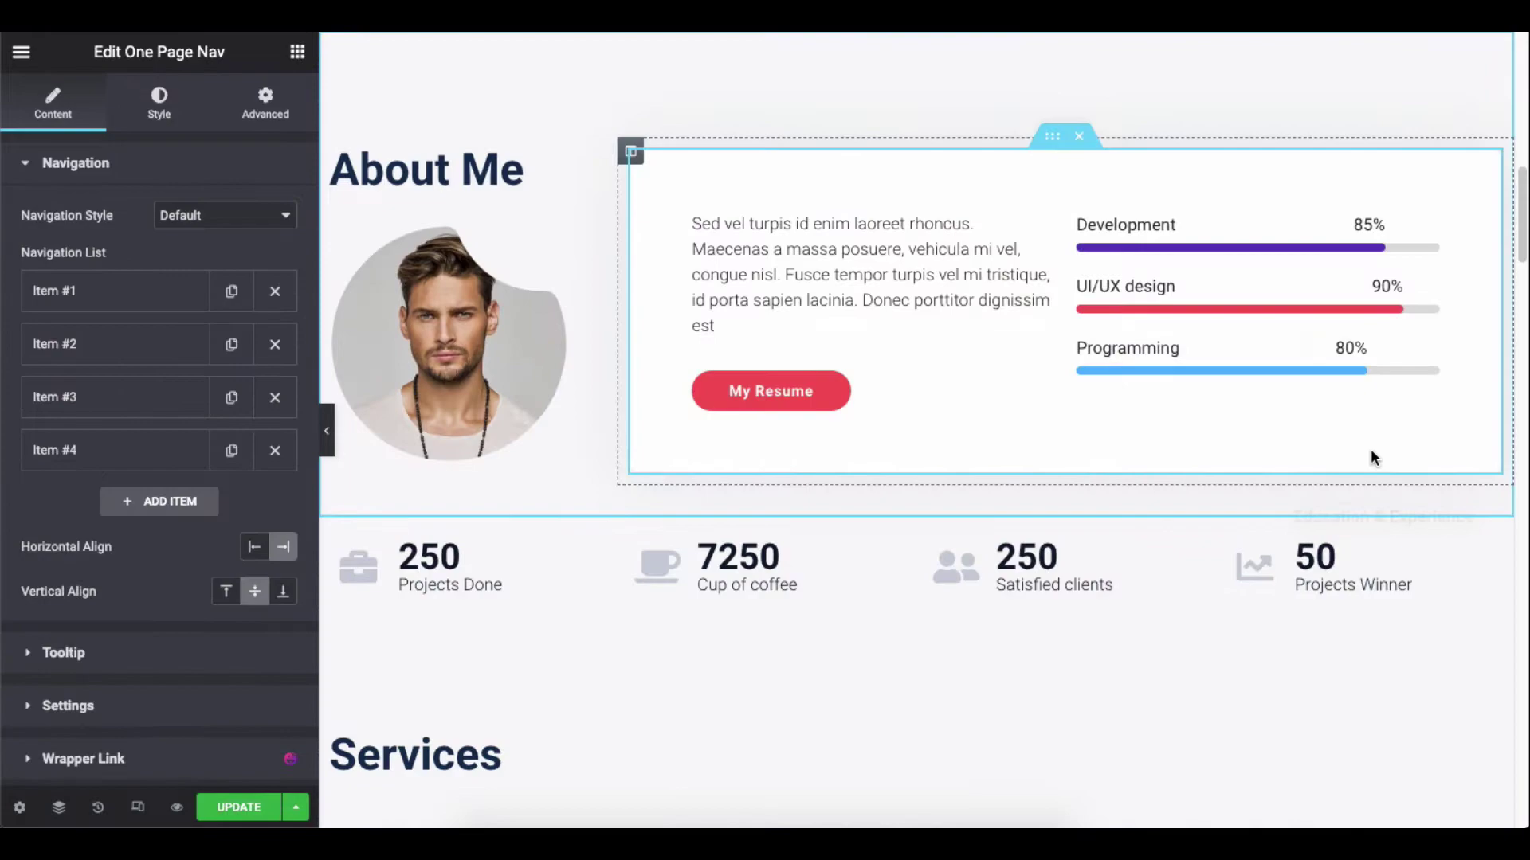
left_click(1370, 515)
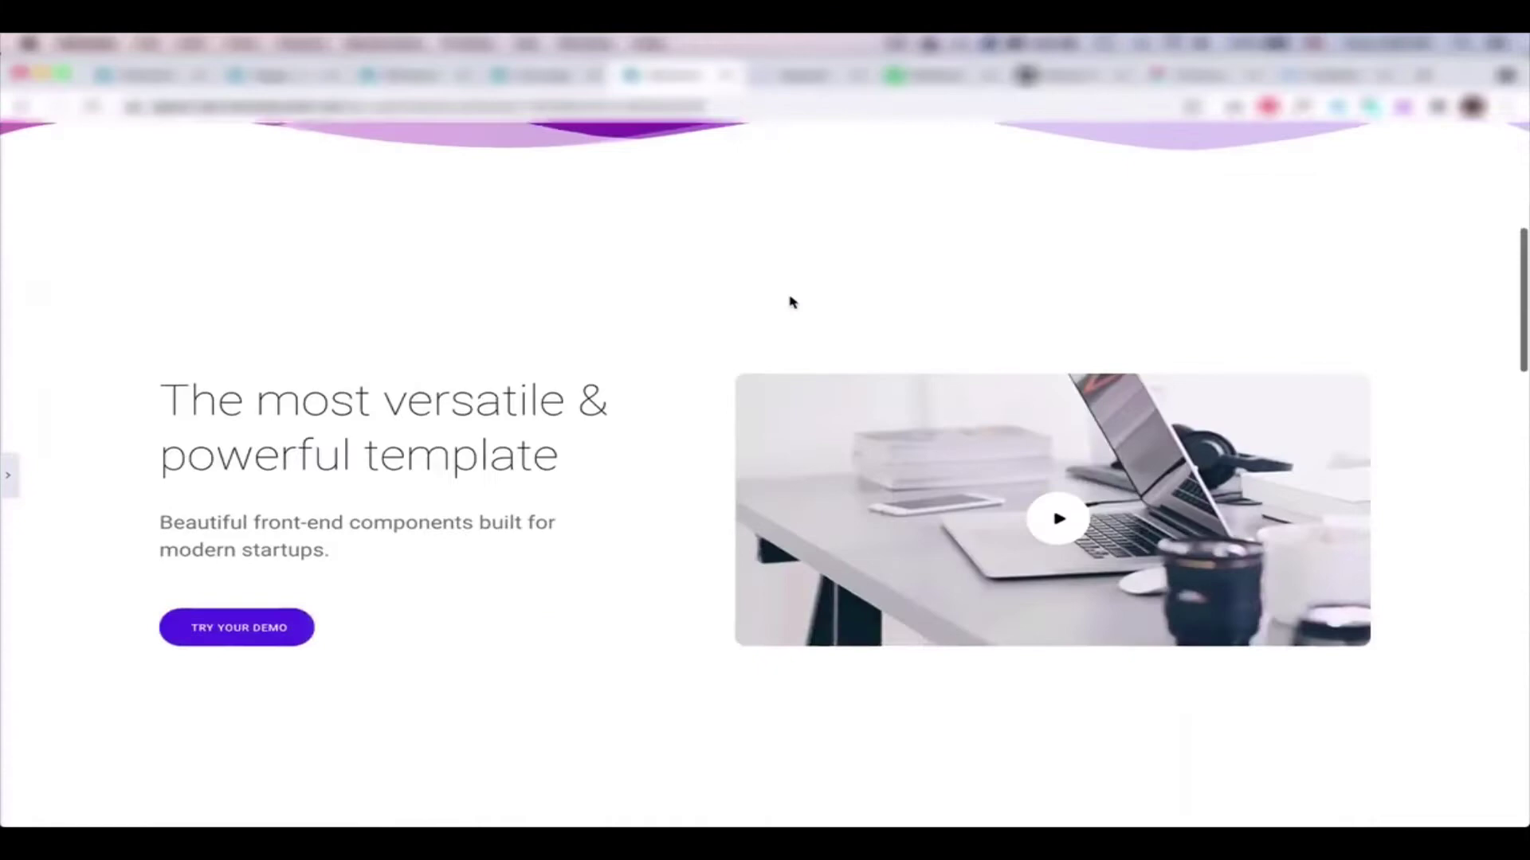
Restore the editing panel and add a single-column section below the hero.
scroll(787, 300, "down", 5)
scroll(790, 301, "down", 5)
scroll(790, 301, "down", 5)
scroll(789, 300, "up", 10)
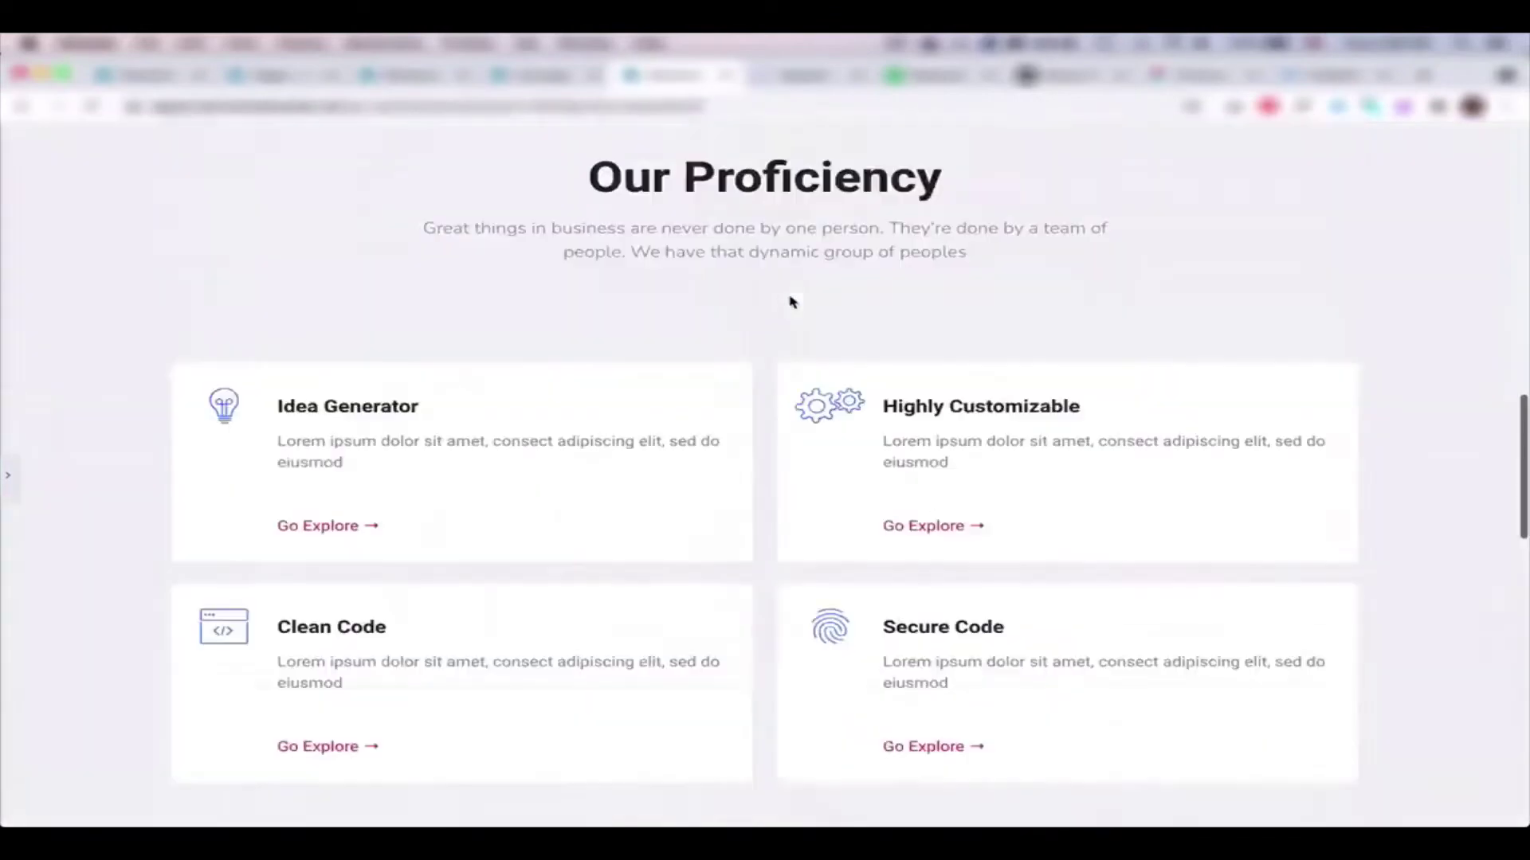
scroll(789, 301, "up", 10)
left_click(9, 477)
scroll(892, 318, "down", 1)
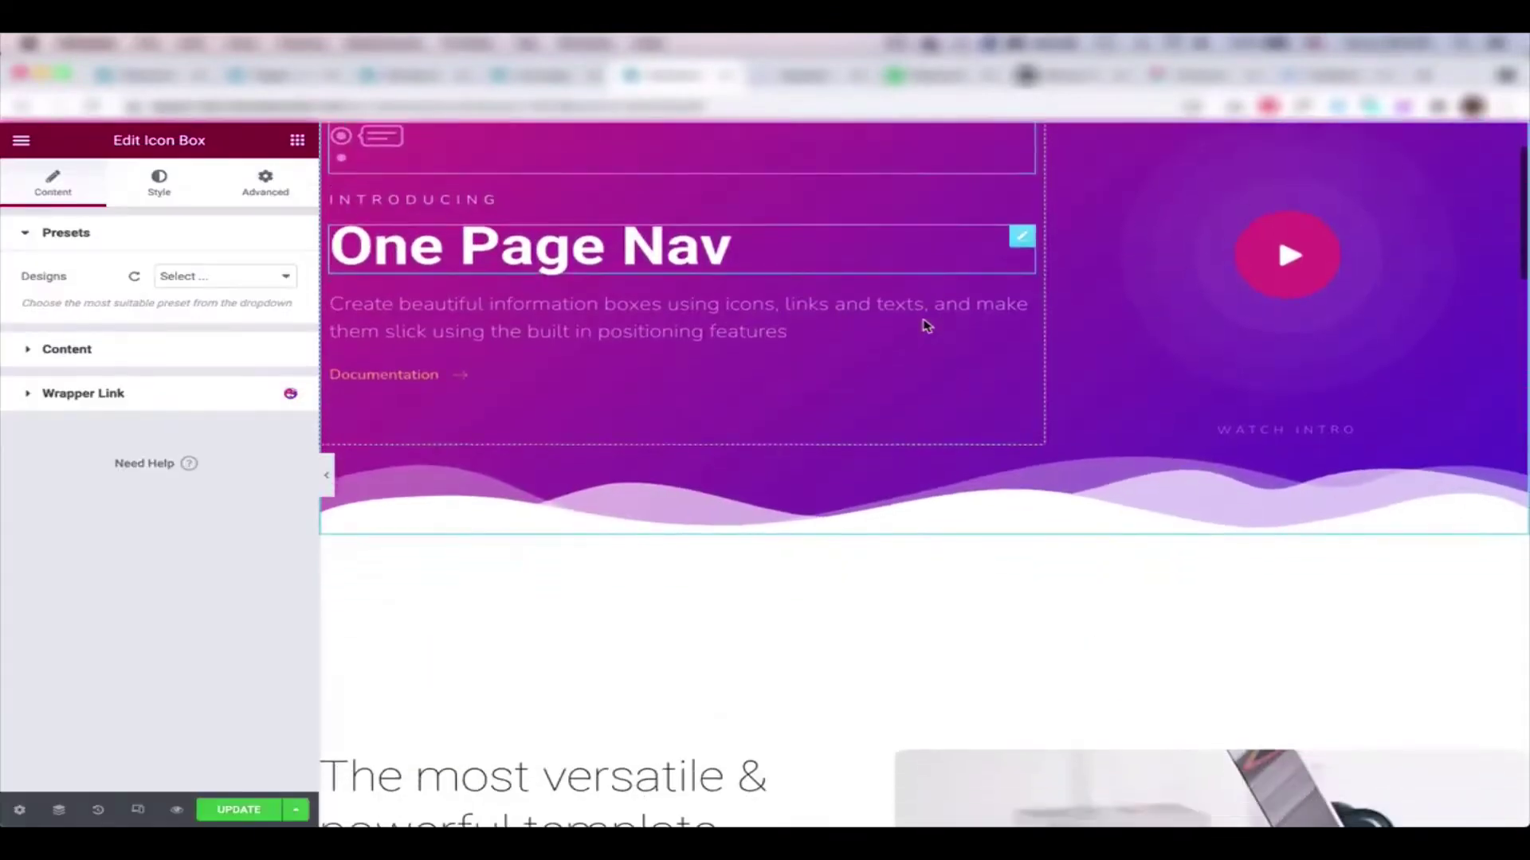
scroll(924, 326, "down", 3)
left_click(891, 311)
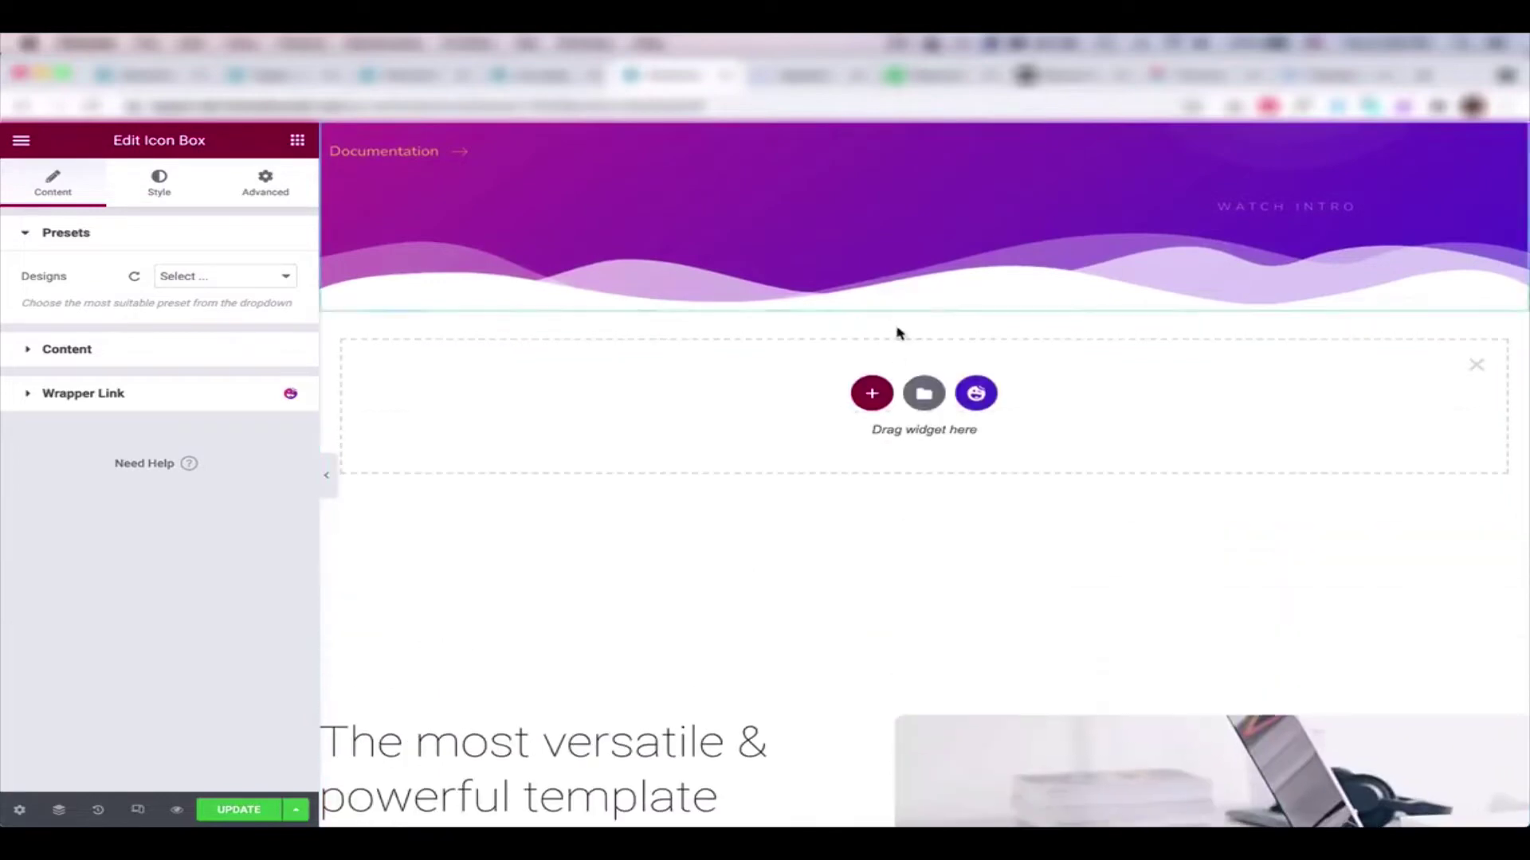
left_click(868, 394)
left_click(638, 451)
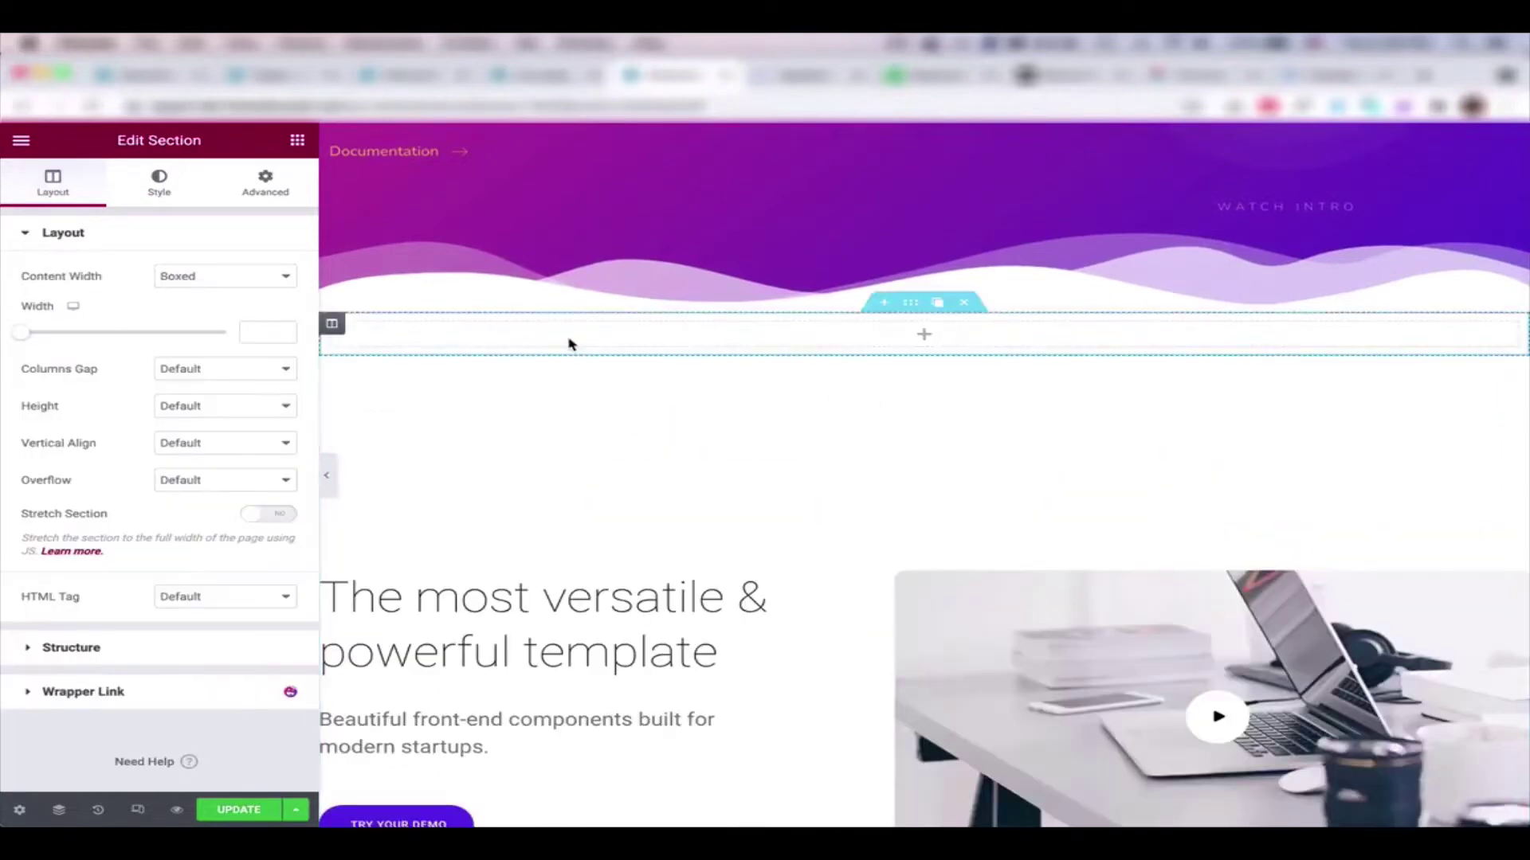
Search the widgets for 'one page' and drag One Page Nav into the empty section.
left_click(299, 140)
type("one page")
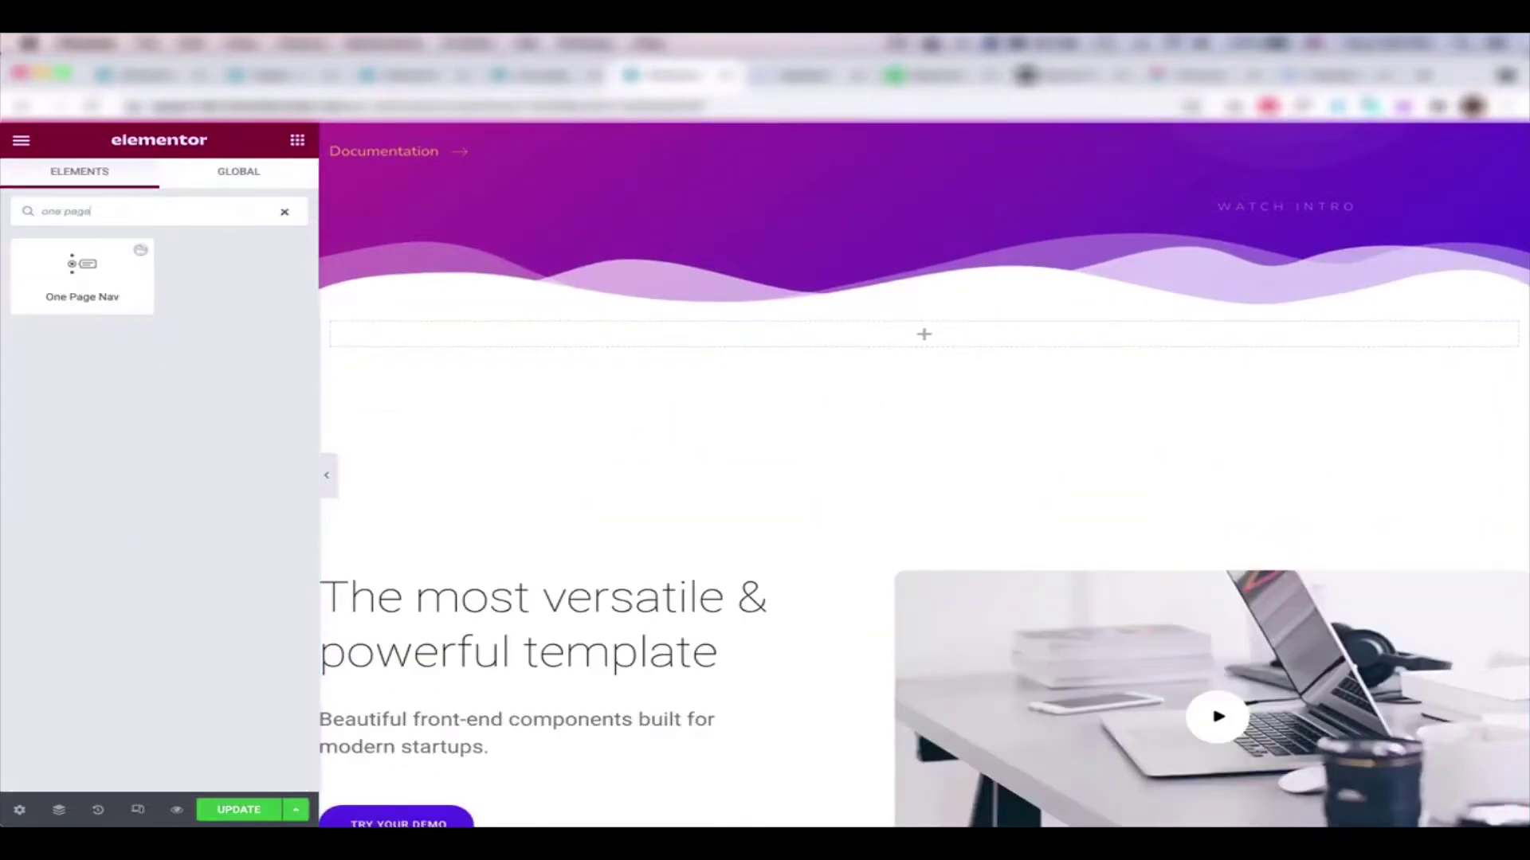
left_click_drag(80, 269, 896, 333)
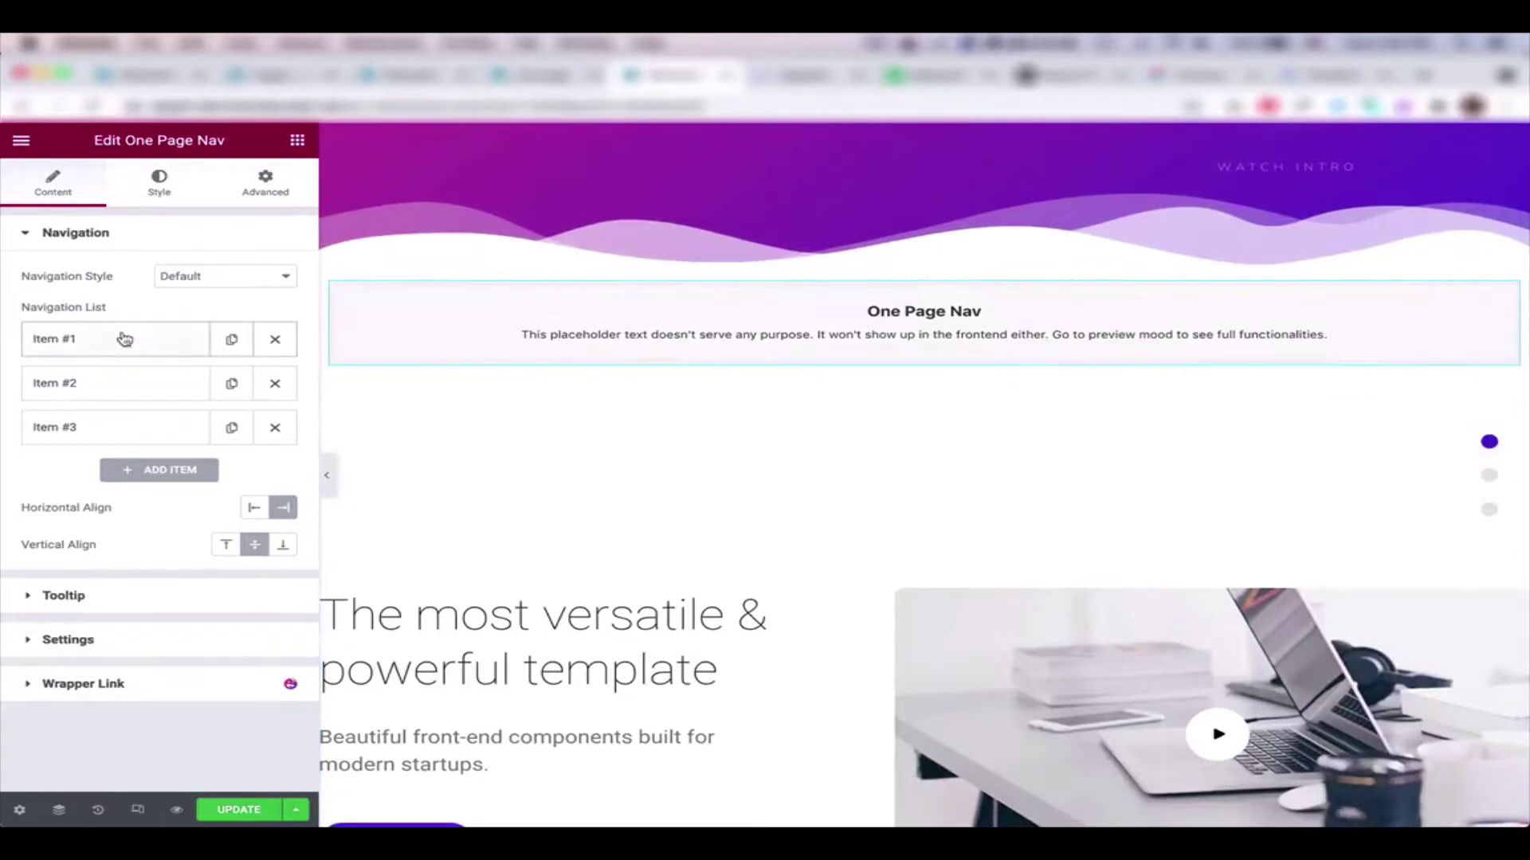
Set the tooltip titles of Items #1 and #2 to Home and Intro.
left_click(124, 340)
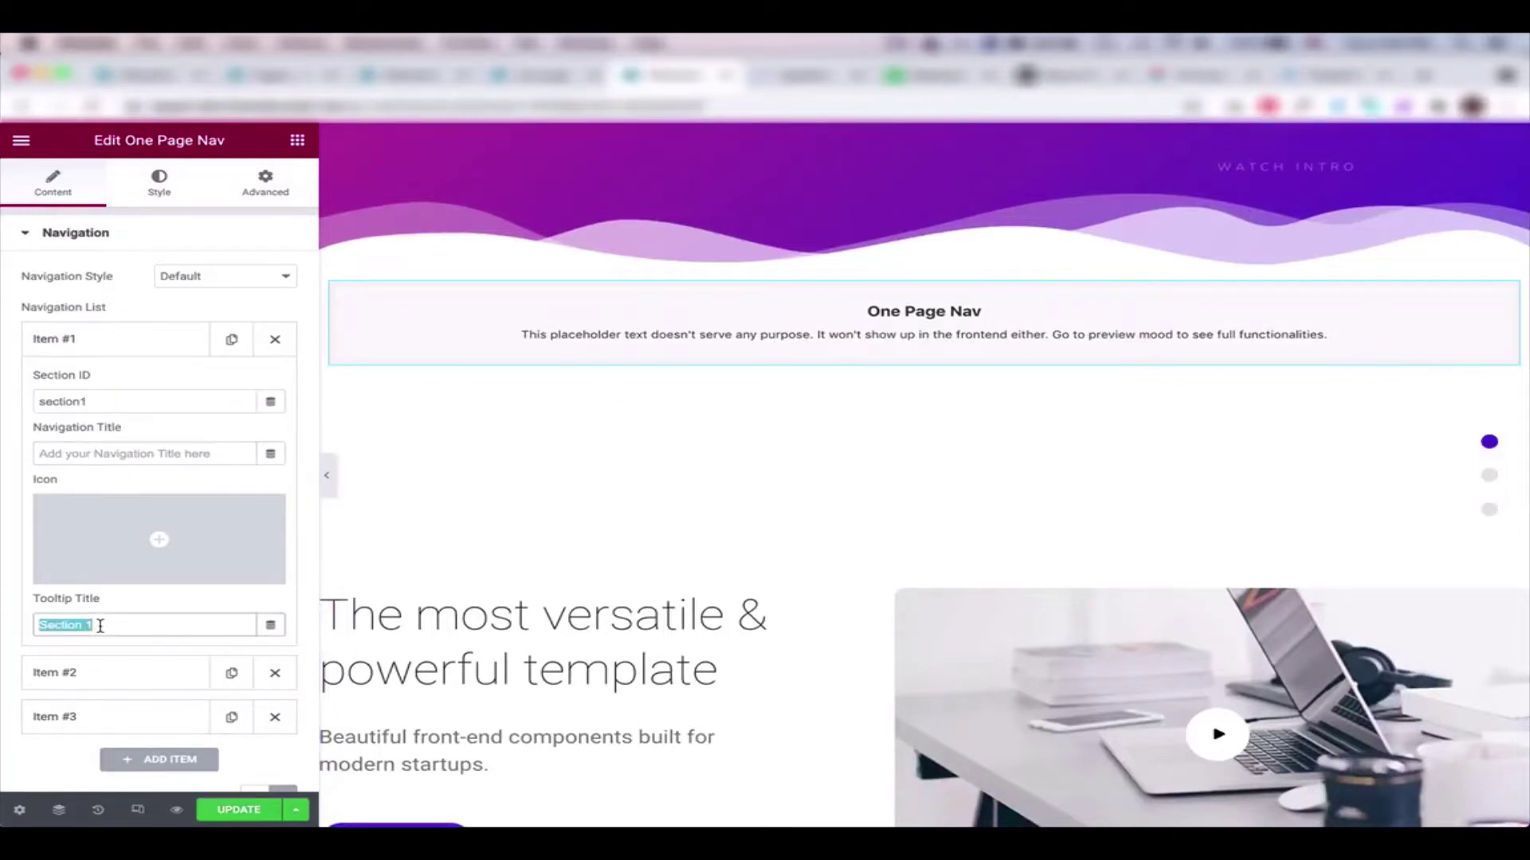
type("Home")
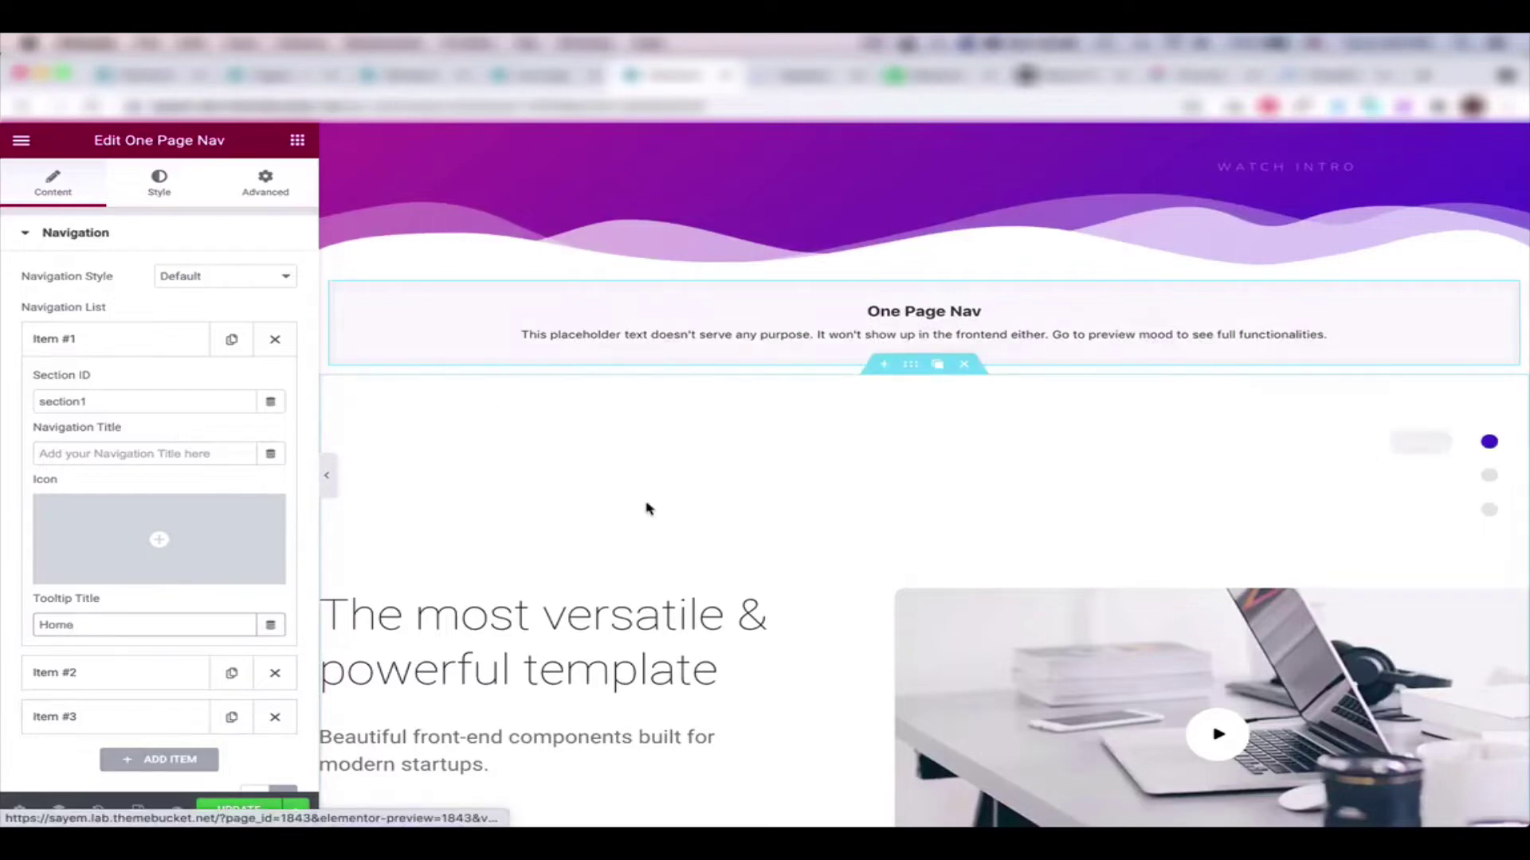
left_click(168, 340)
left_click(154, 385)
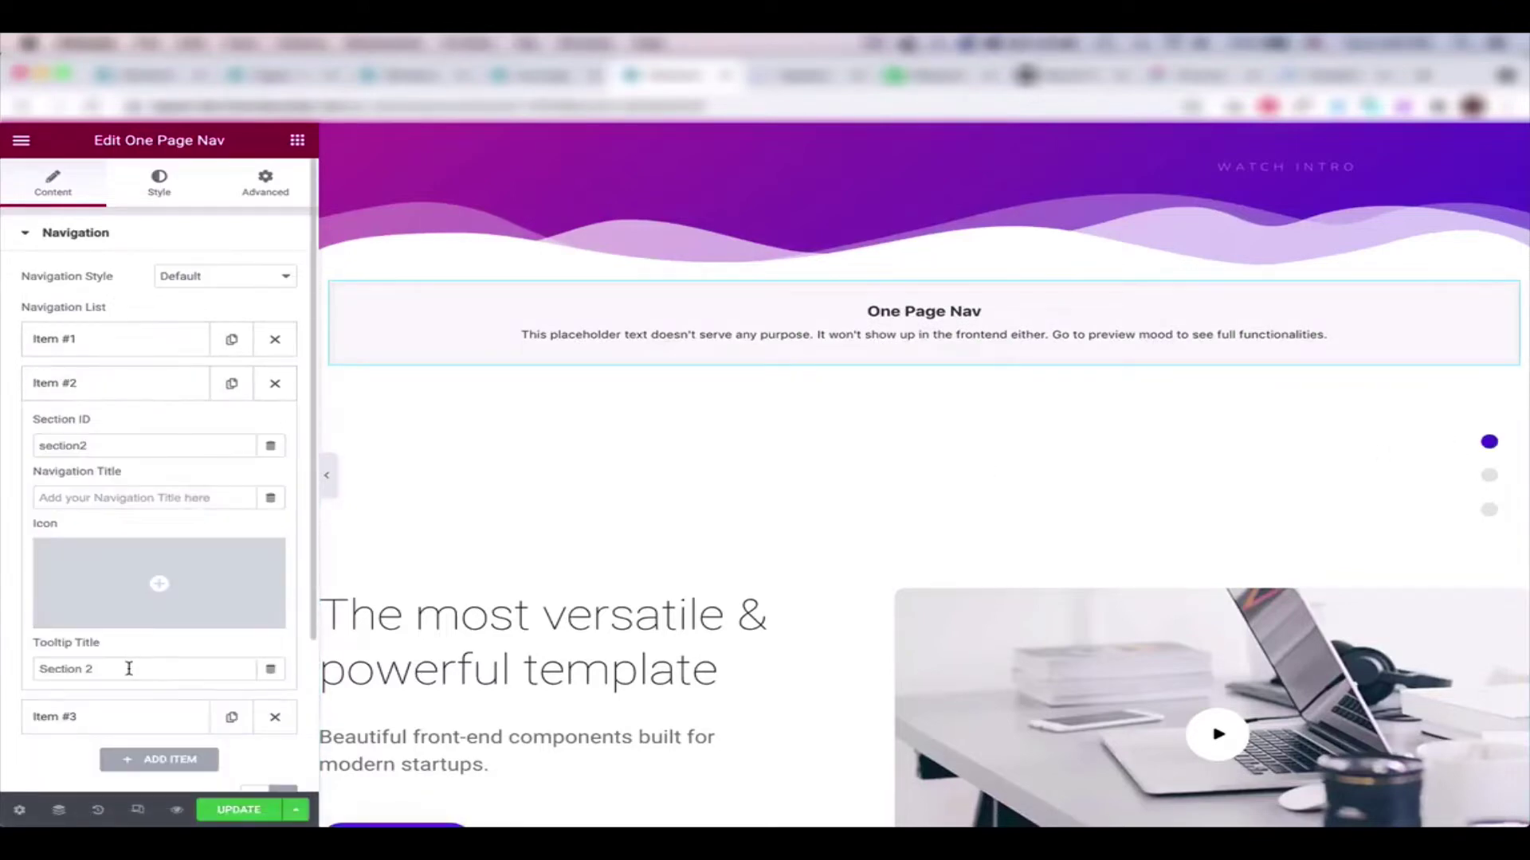
type("Intro")
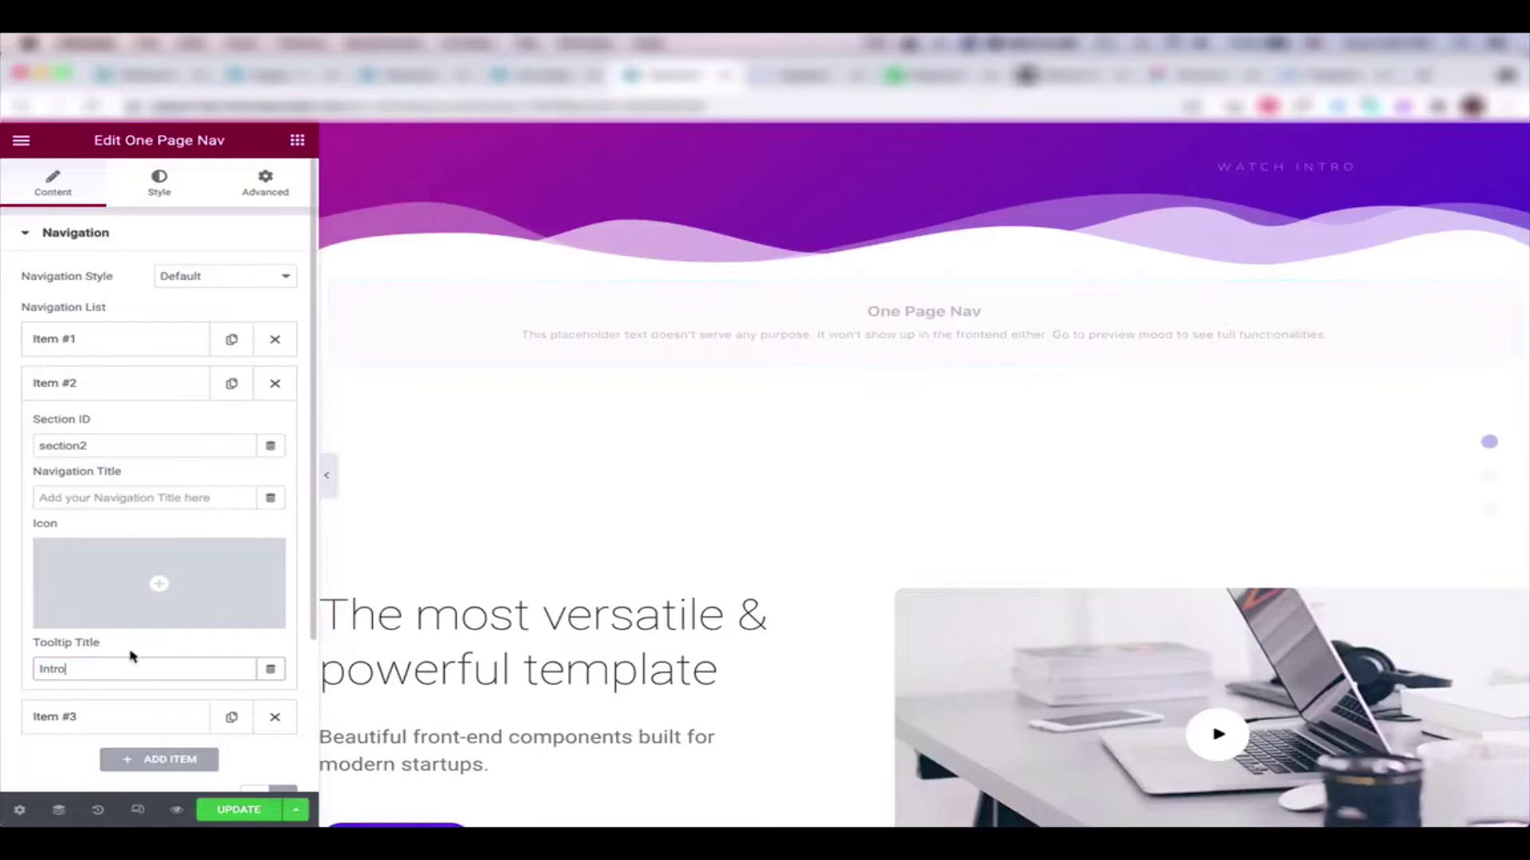
left_click(152, 385)
Set Item #3's tooltip title to Proficiency.
scroll(850, 433, "down", 6)
scroll(850, 433, "down", 4)
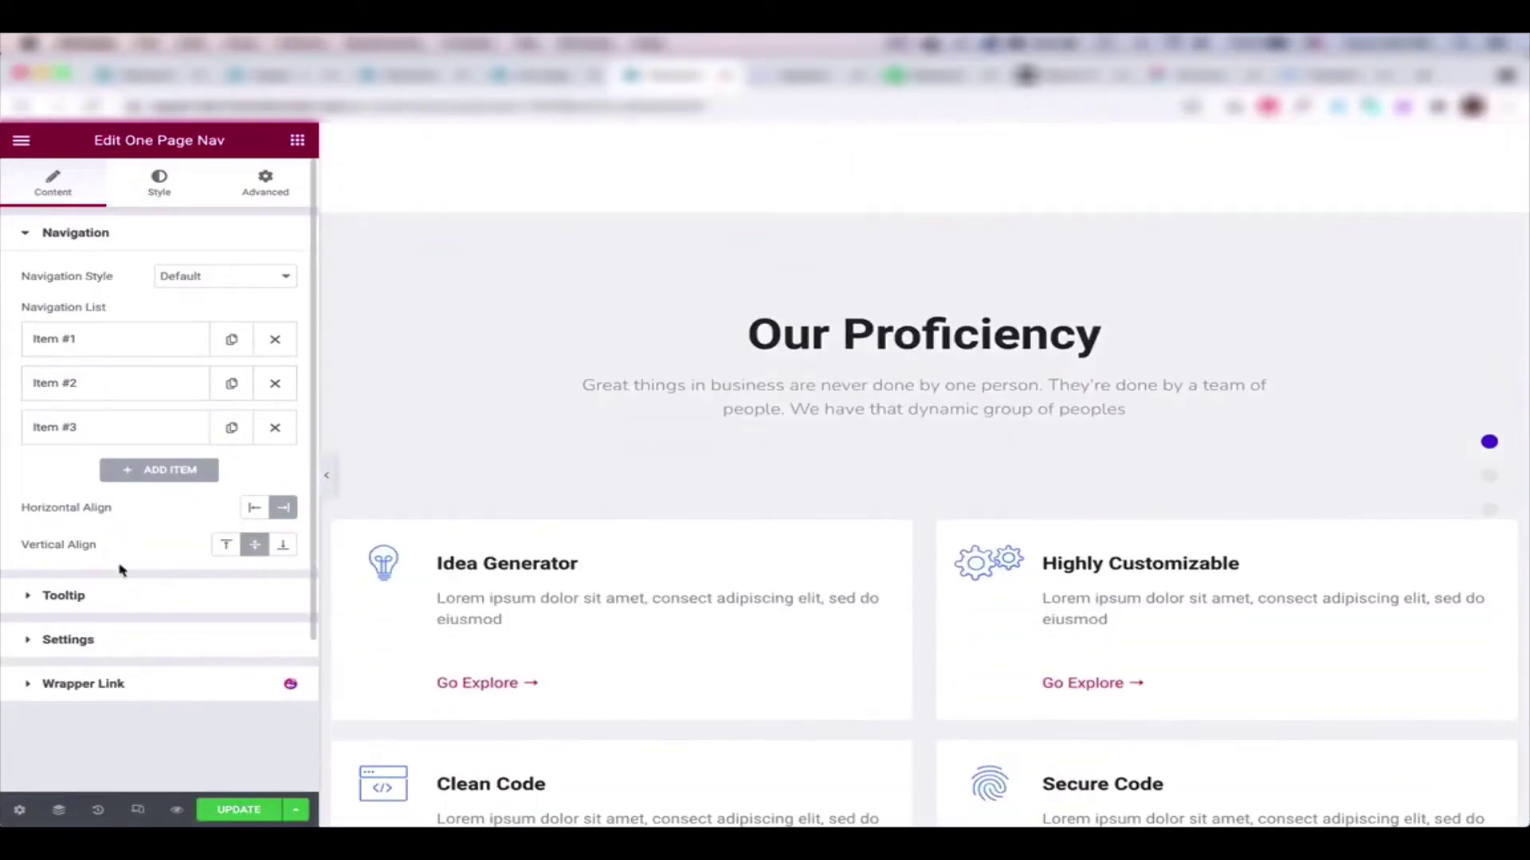
left_click(157, 419)
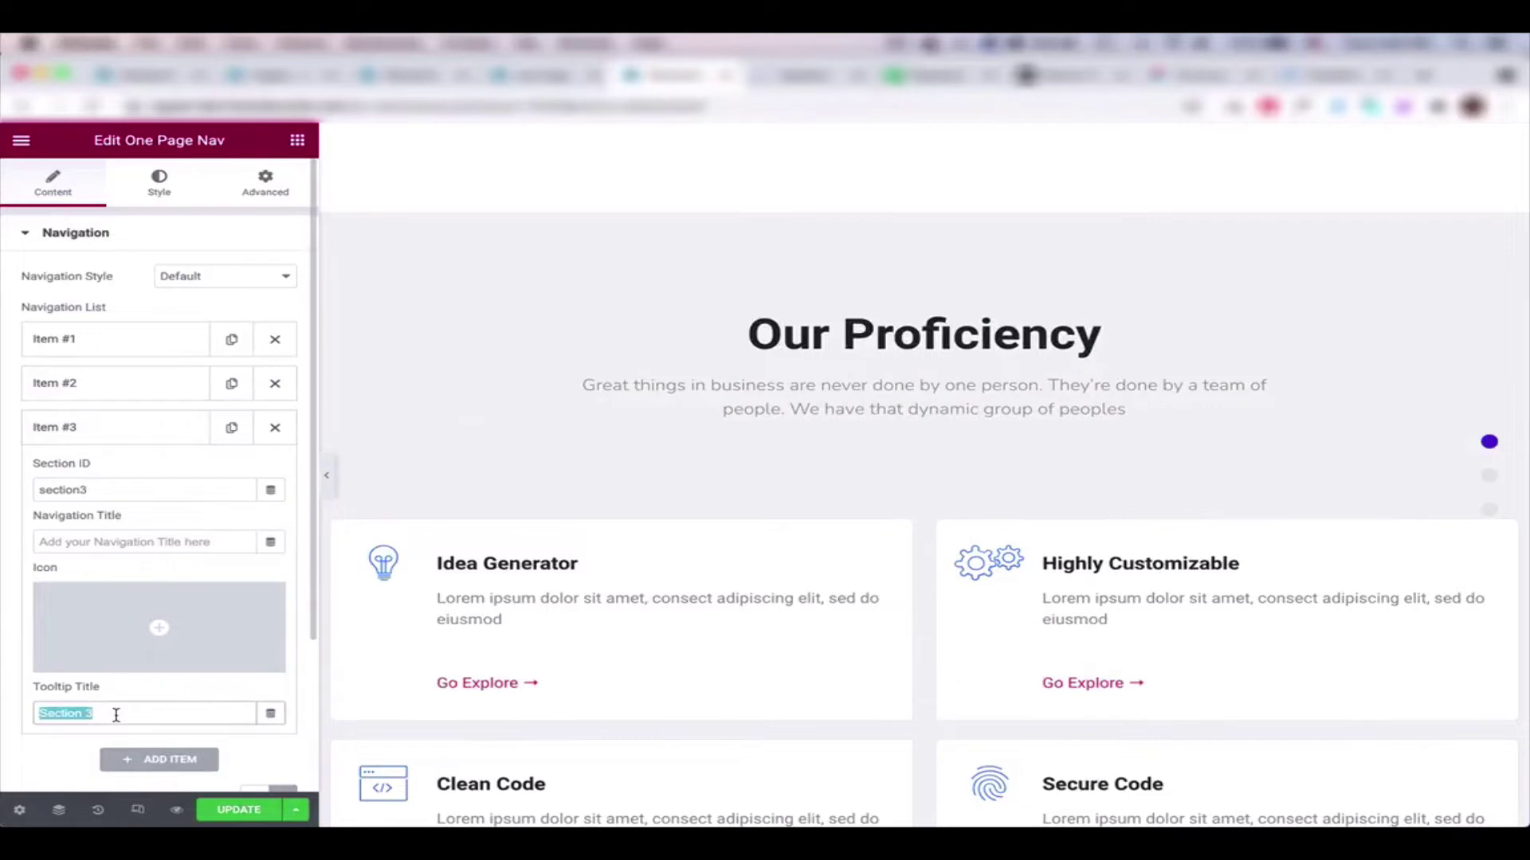
type("cy")
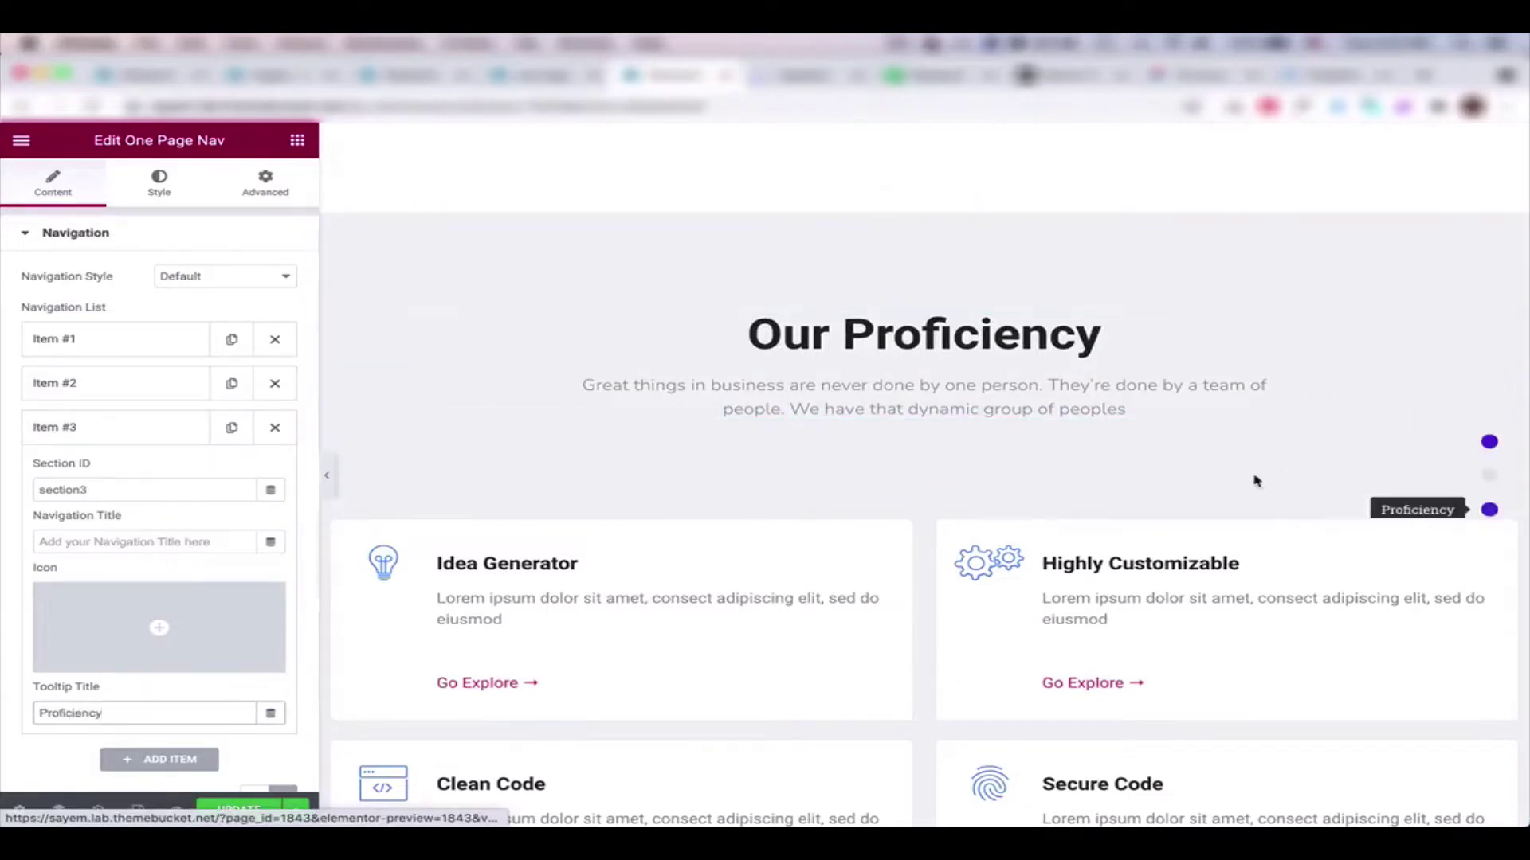
left_click(762, 423)
scroll(938, 428, "down", 6)
scroll(938, 428, "down", 3)
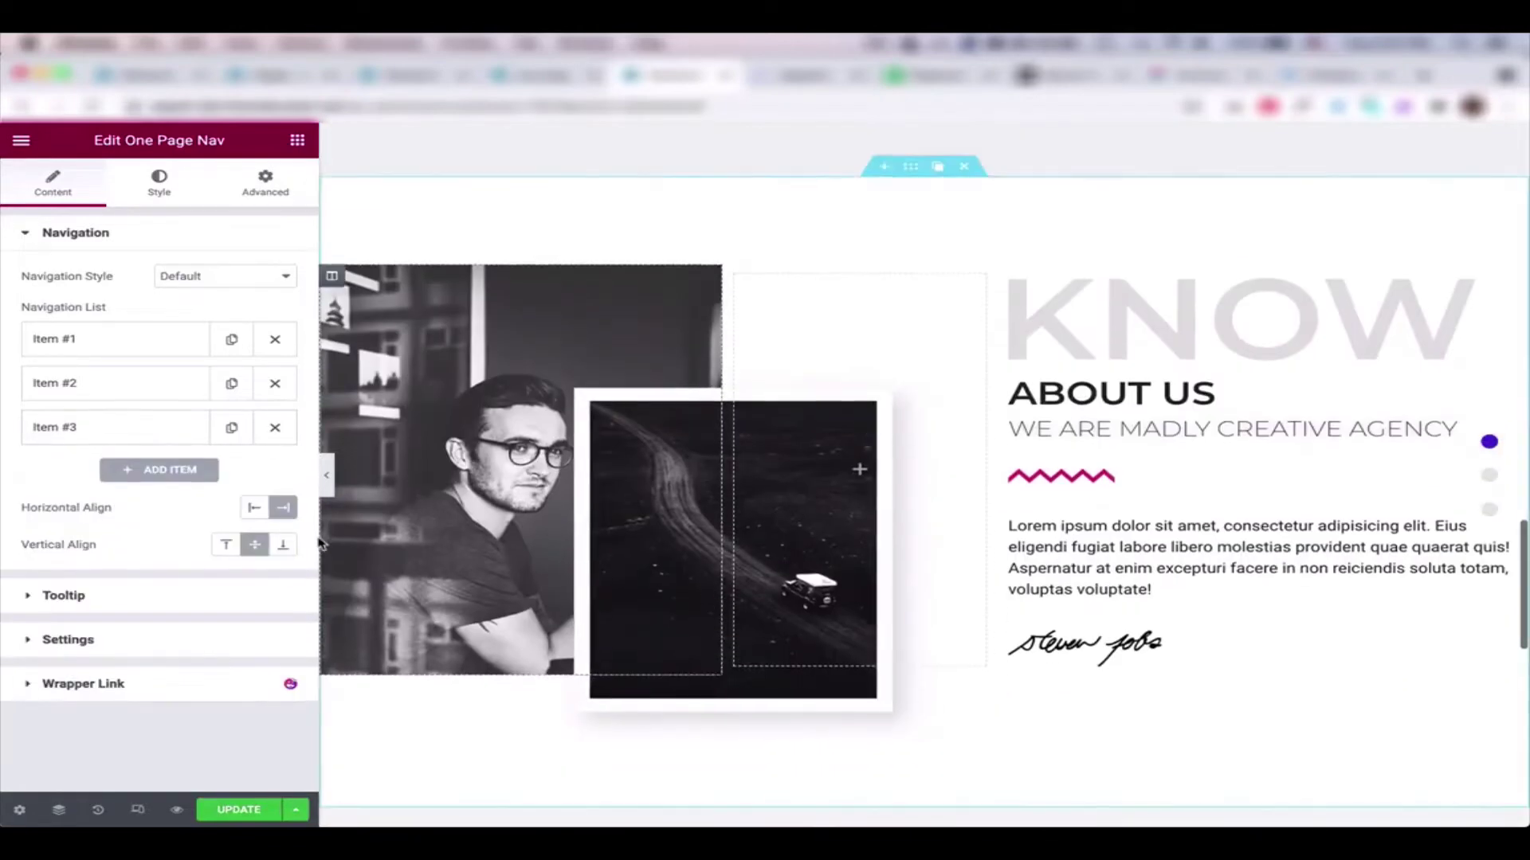
Duplicate the third navigation item and retitle the copy's tooltip 'About'.
left_click(232, 428)
left_click(146, 472)
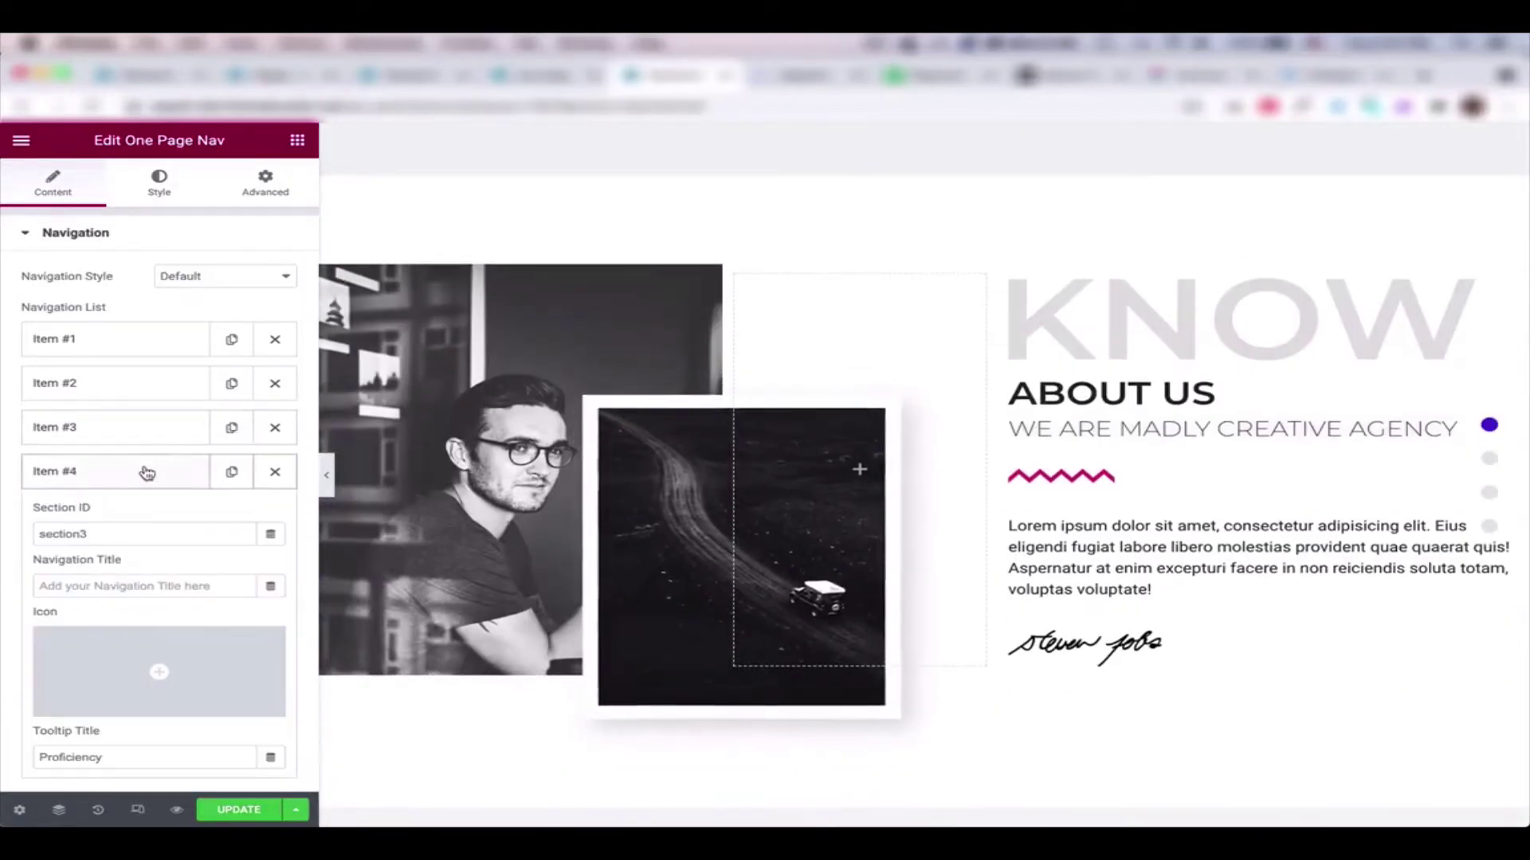
double_click(116, 756)
type("About")
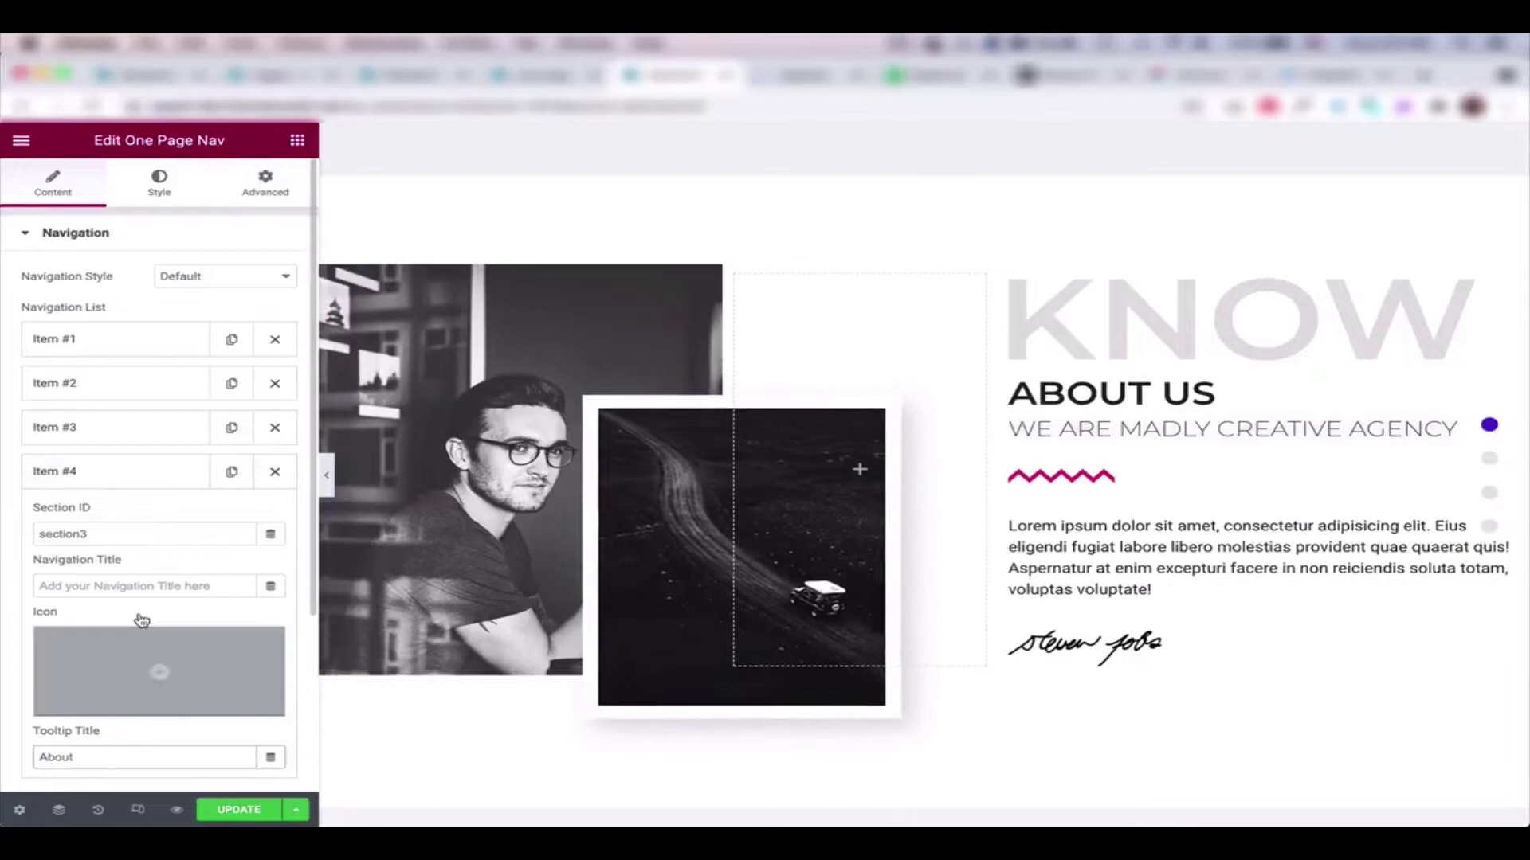
scroll(1474, 502, "down", 4)
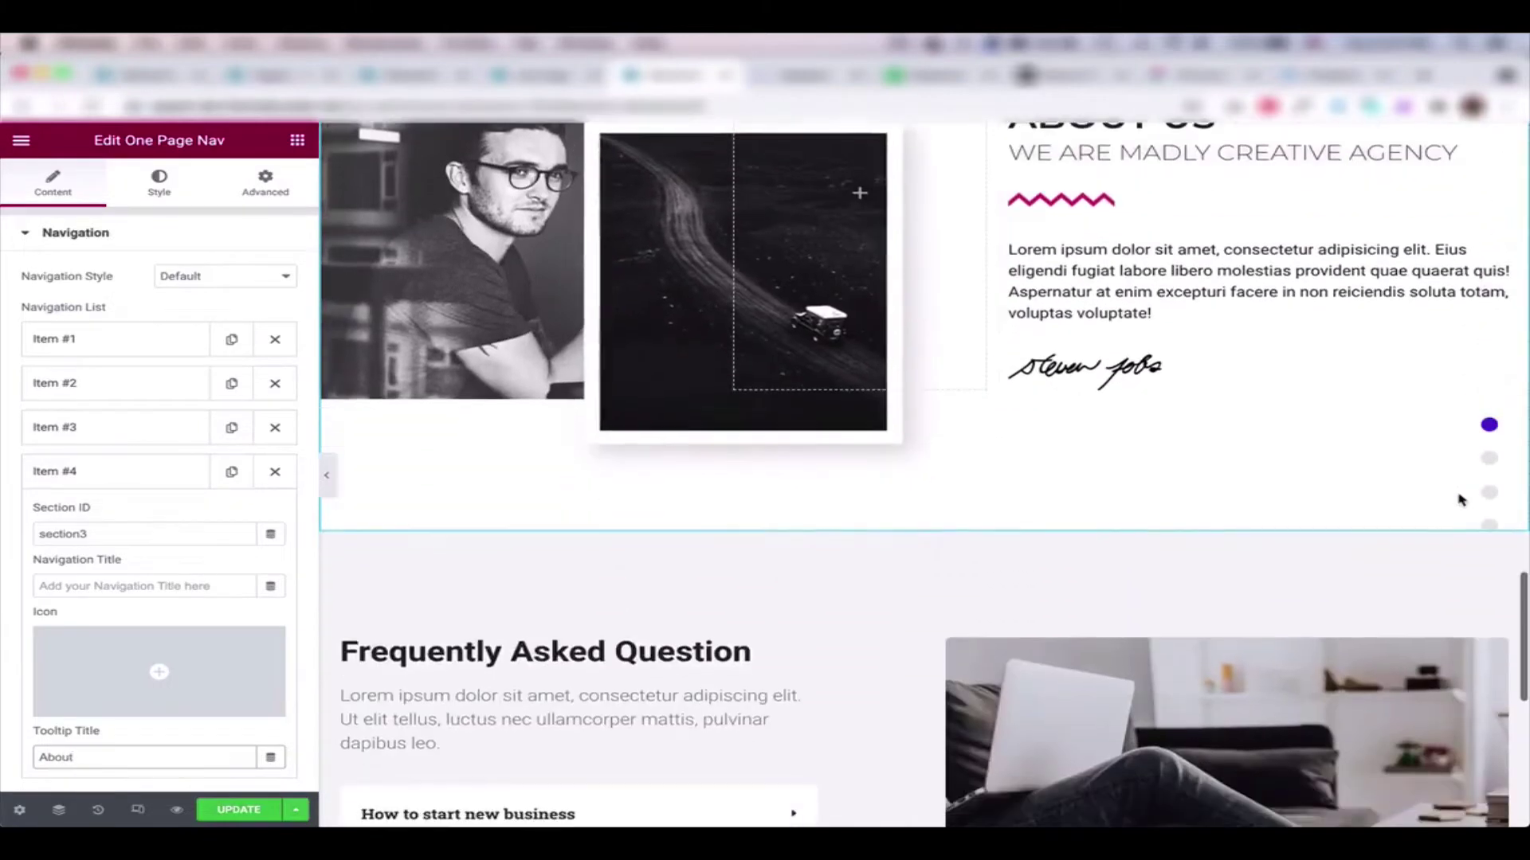
scroll(1488, 518, "up", 1)
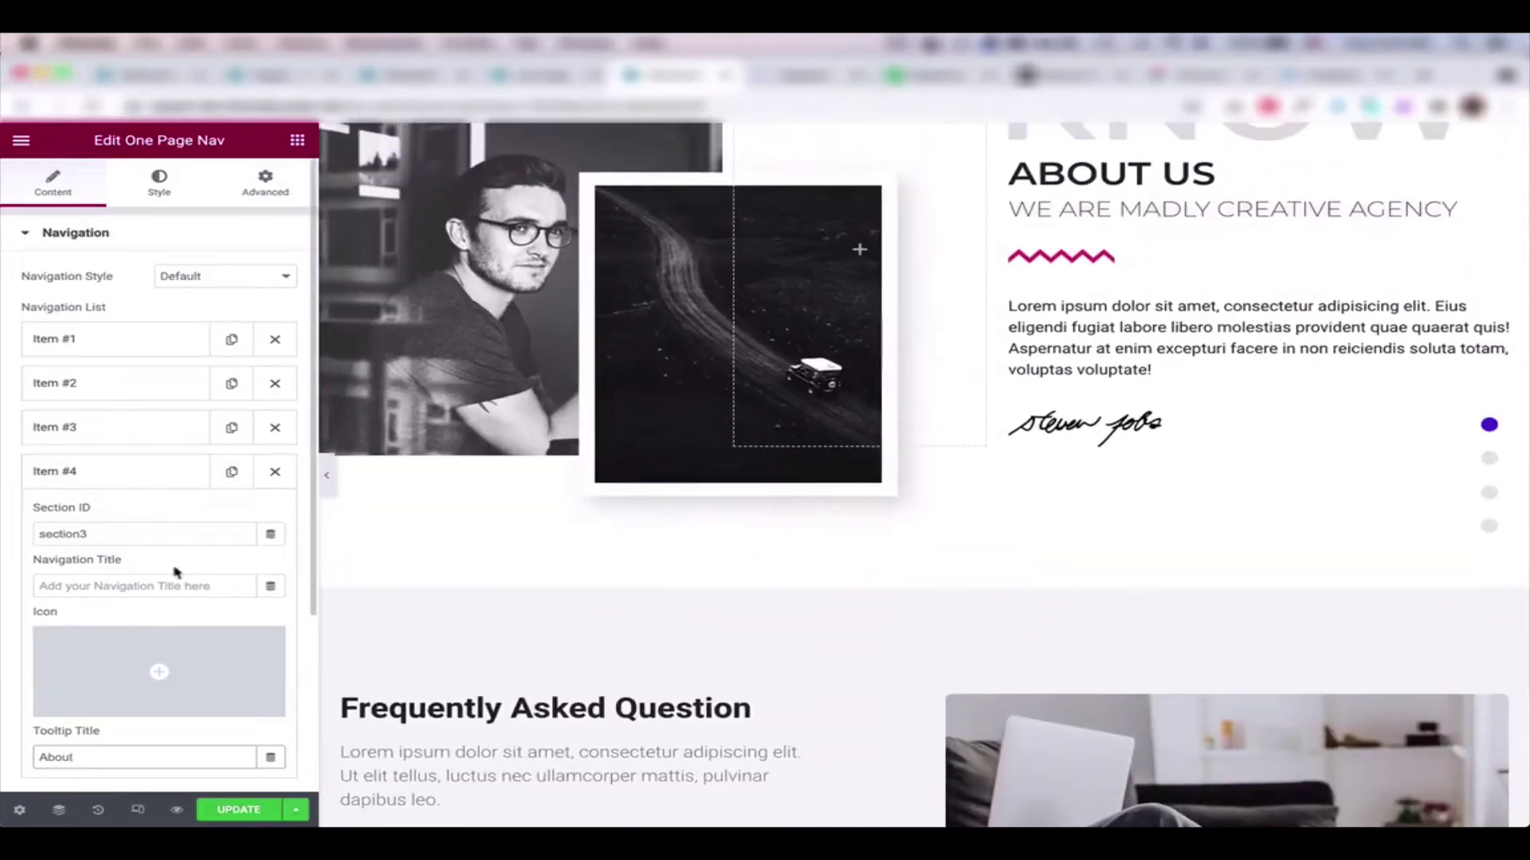
left_click(159, 472)
Scroll the page and try a nav dot to jump to the sections below.
scroll(1096, 360, "down", 5)
scroll(1096, 360, "up", 10)
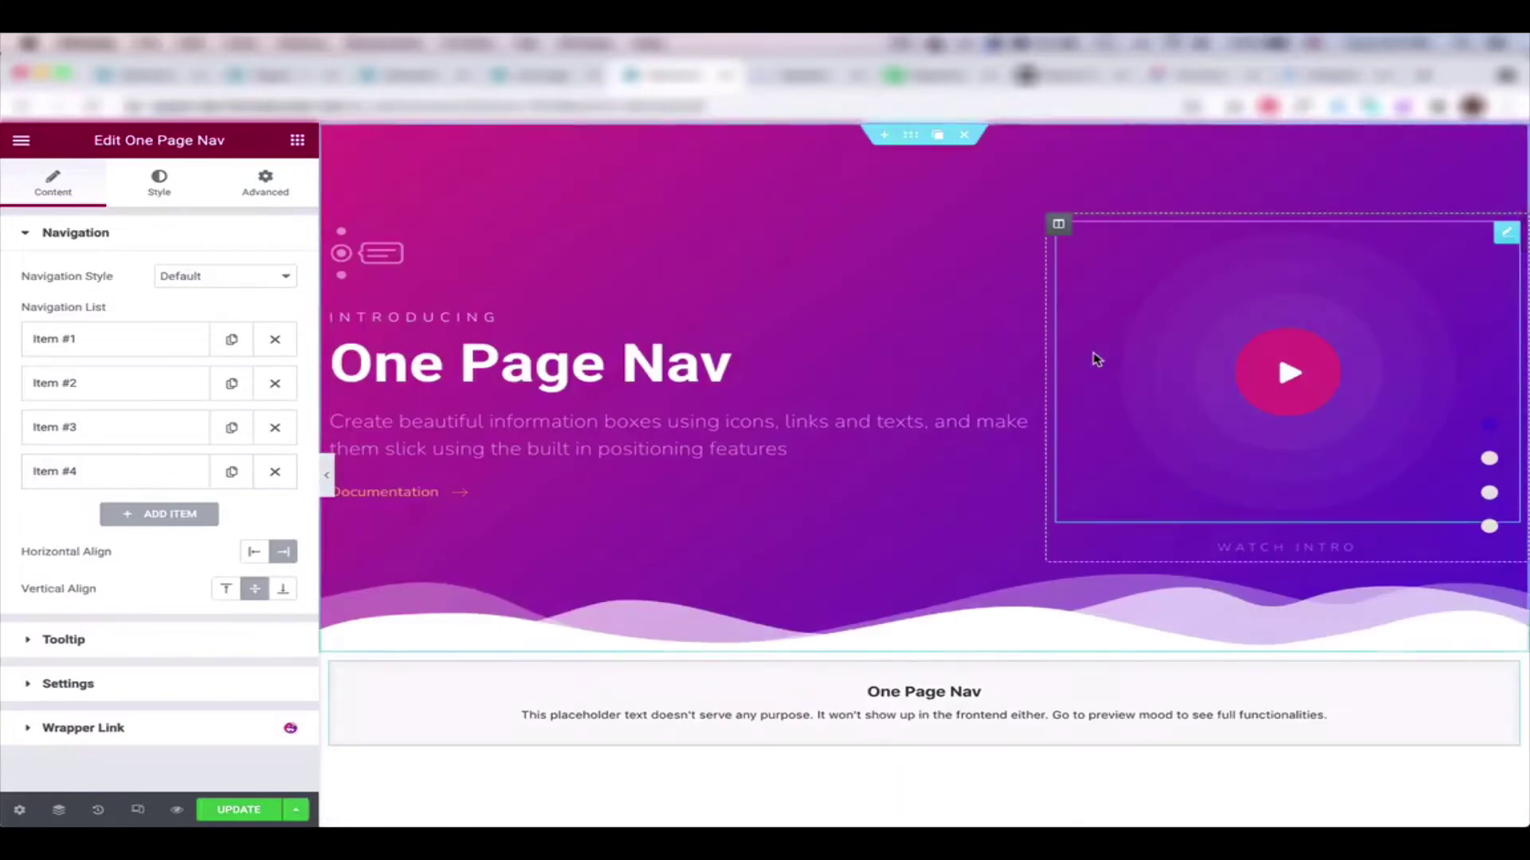
scroll(1092, 356, "down", 3)
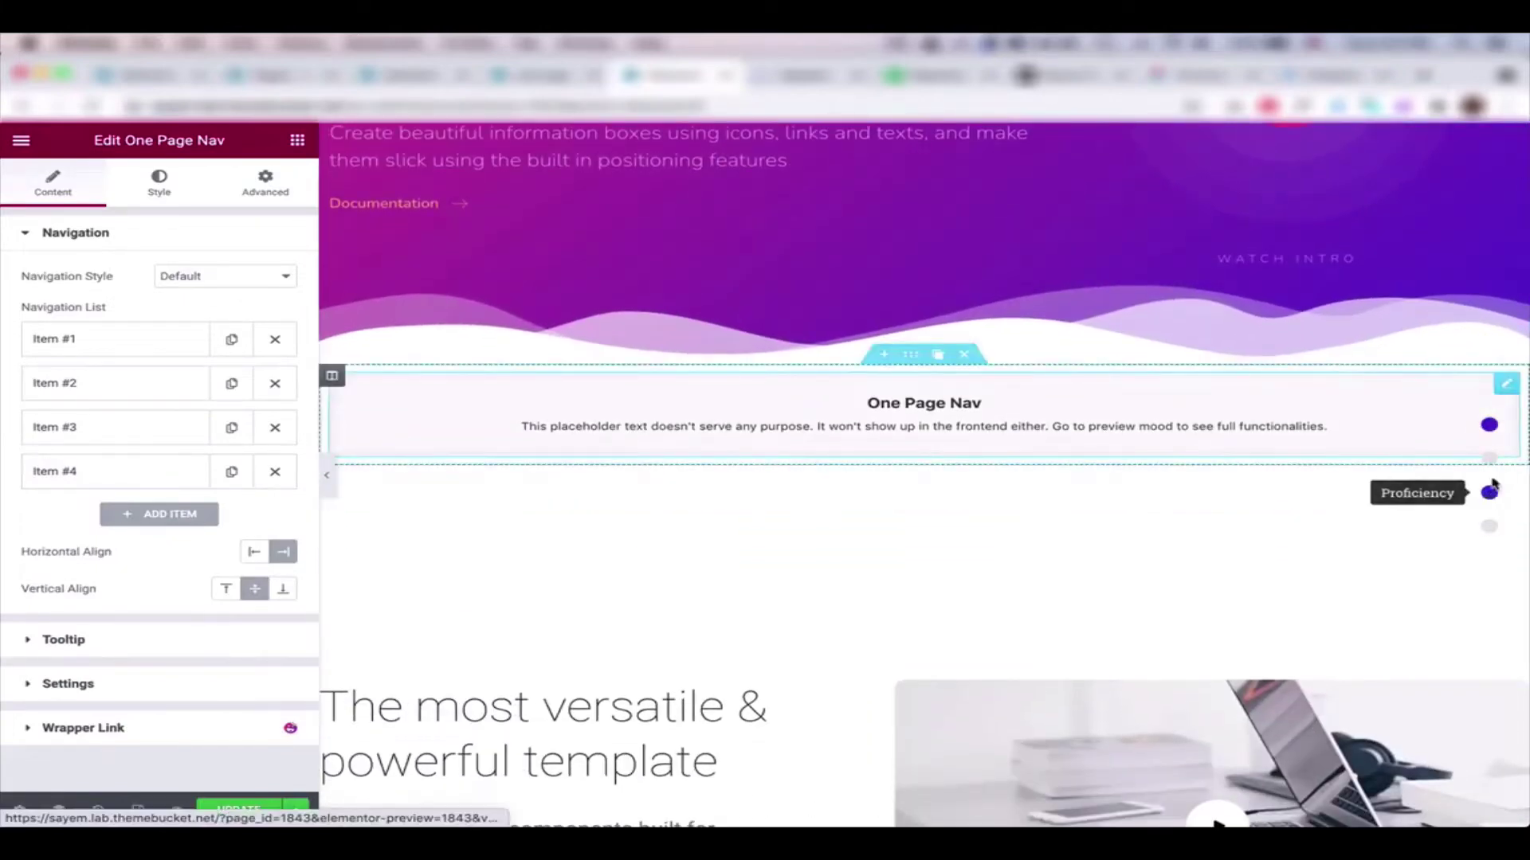
left_click(1489, 426)
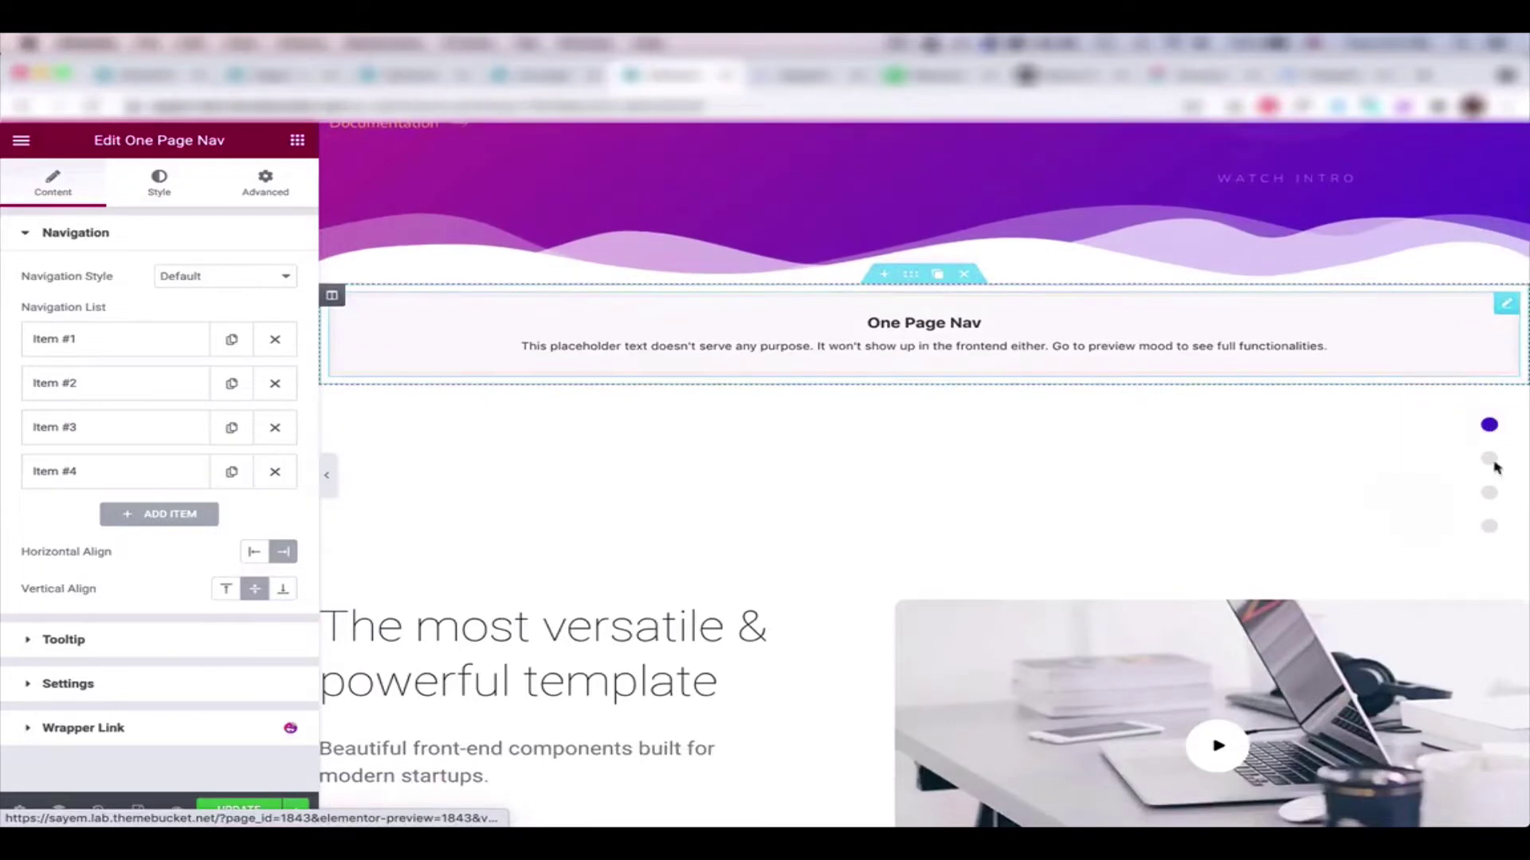
scroll(1036, 437, "up", 2)
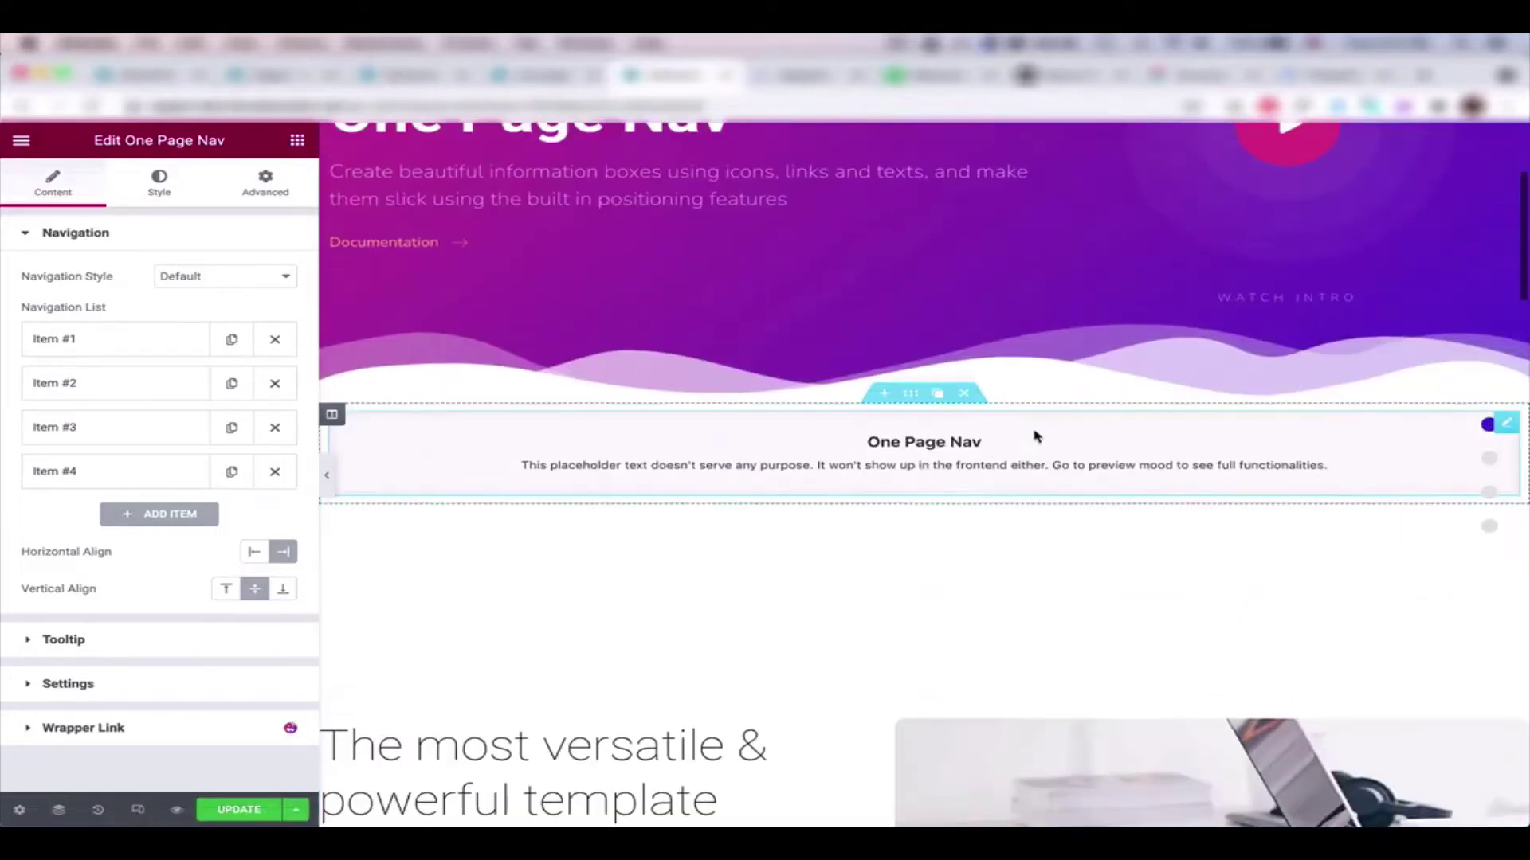
scroll(1036, 437, "down", 2)
scroll(1035, 433, "down", 2)
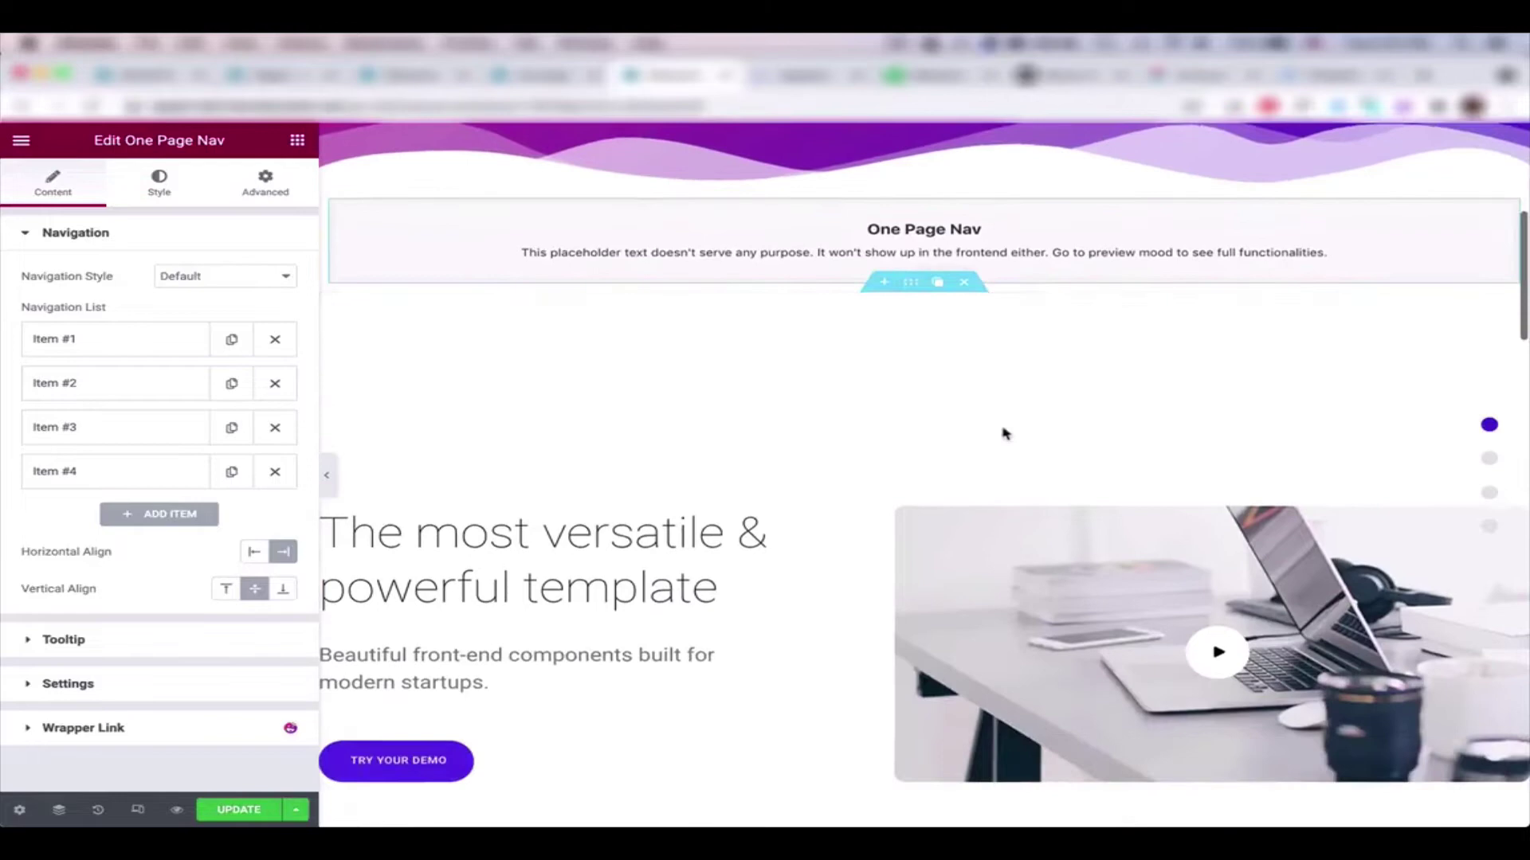
Open Advanced settings of the versatile-template and hero sections to set IDs intro and home.
left_click(909, 277)
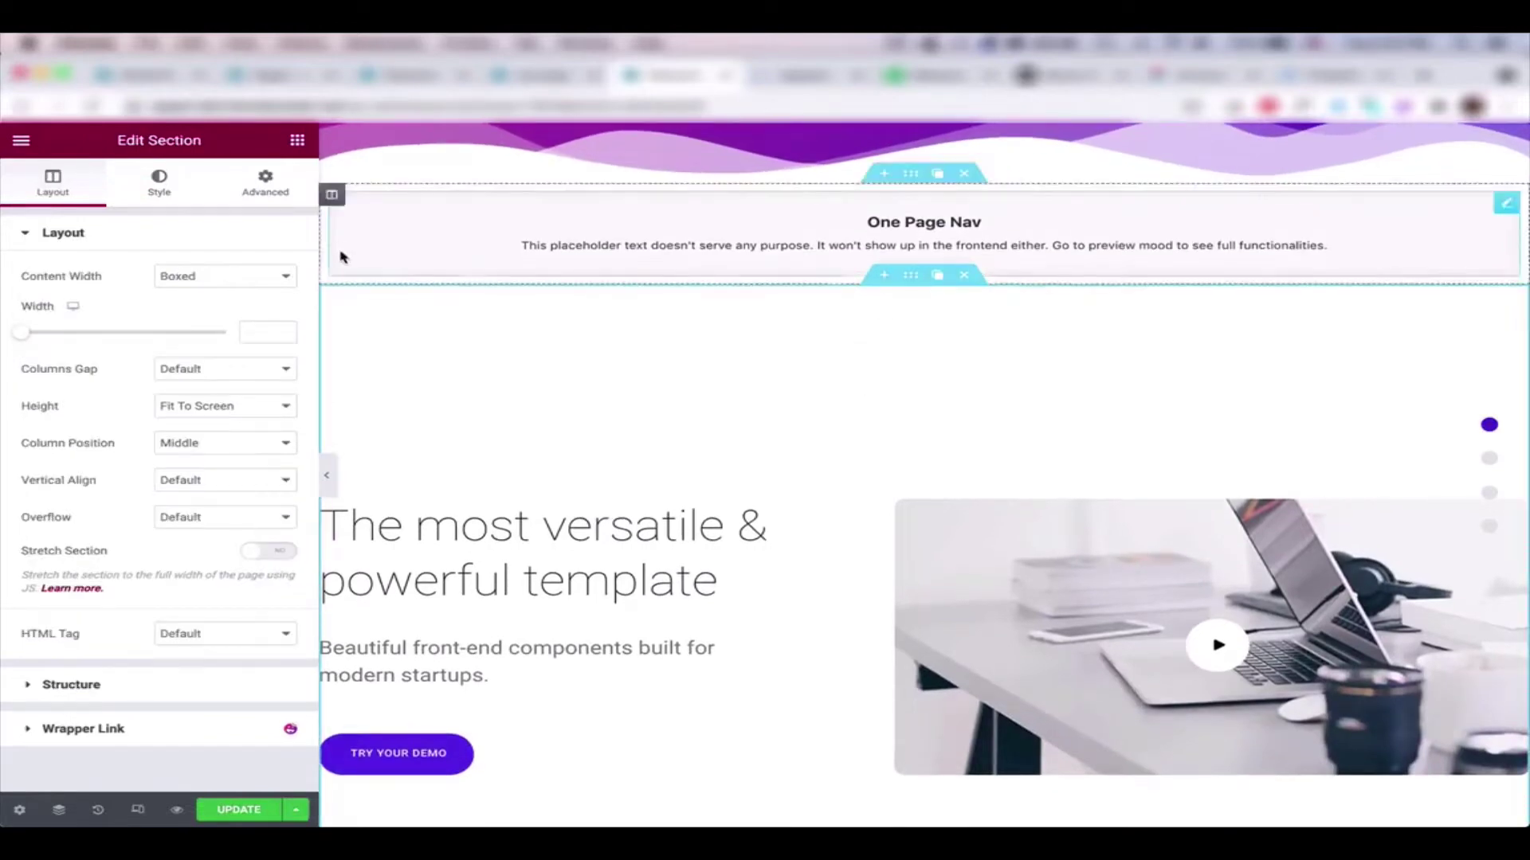
left_click(270, 192)
scroll(882, 383, "up", 4)
scroll(916, 303, "up", 4)
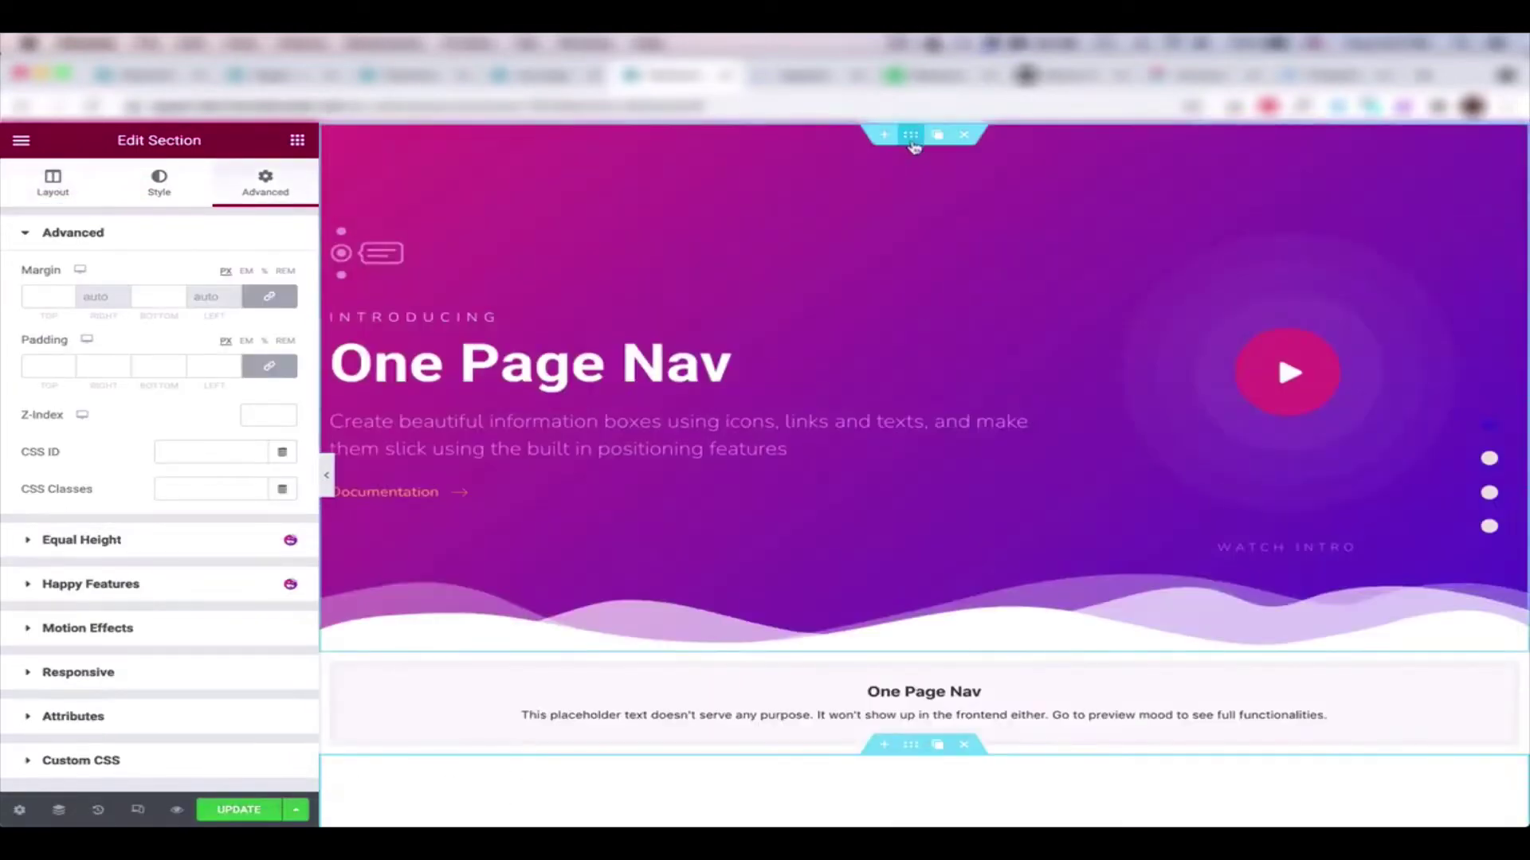
left_click(740, 218)
left_click(267, 185)
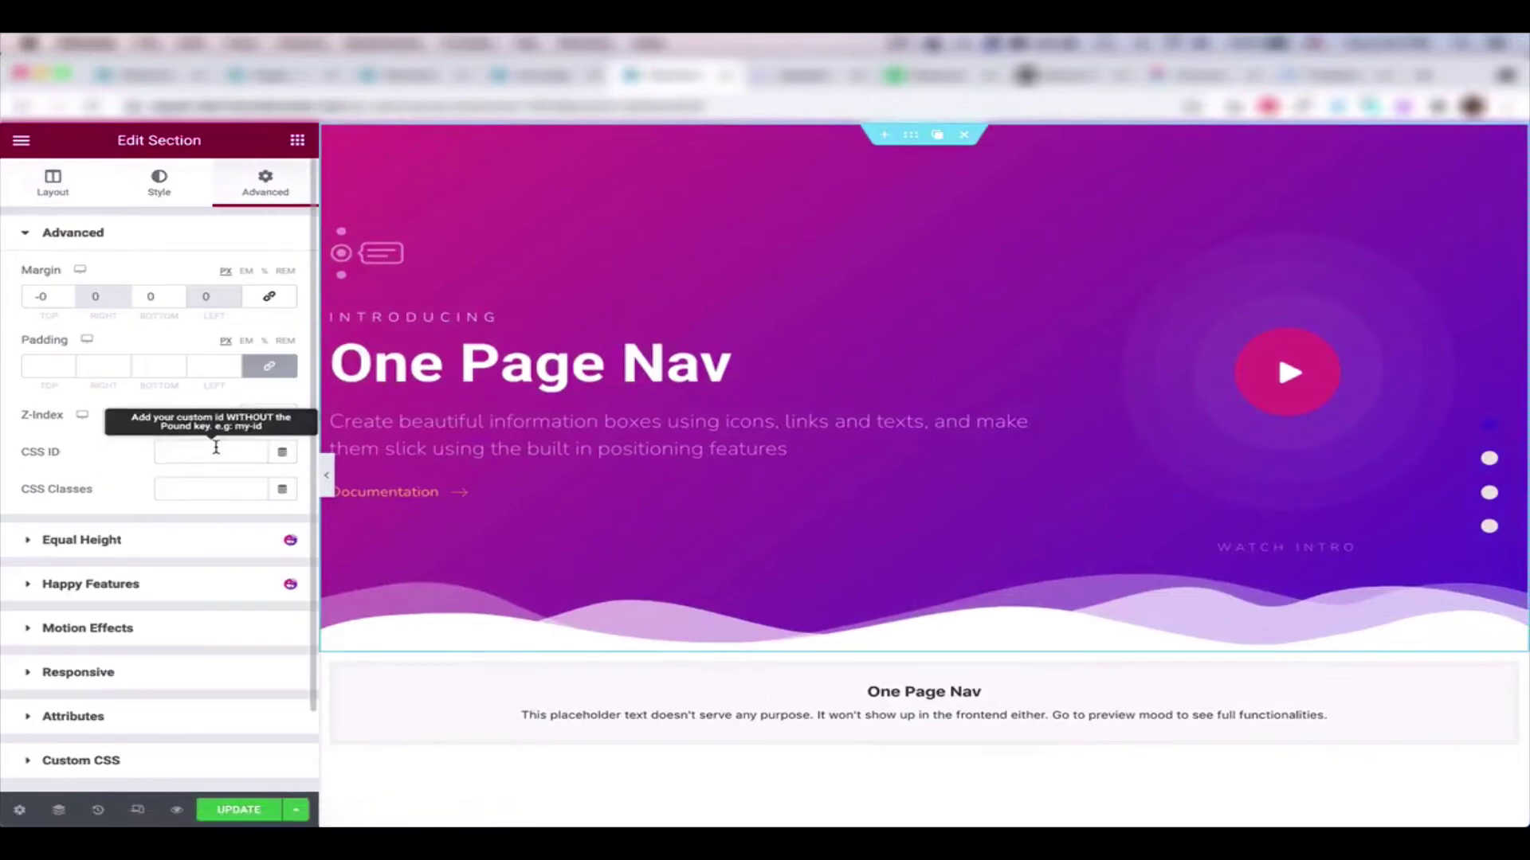
type("home")
scroll(915, 635, "down", 5)
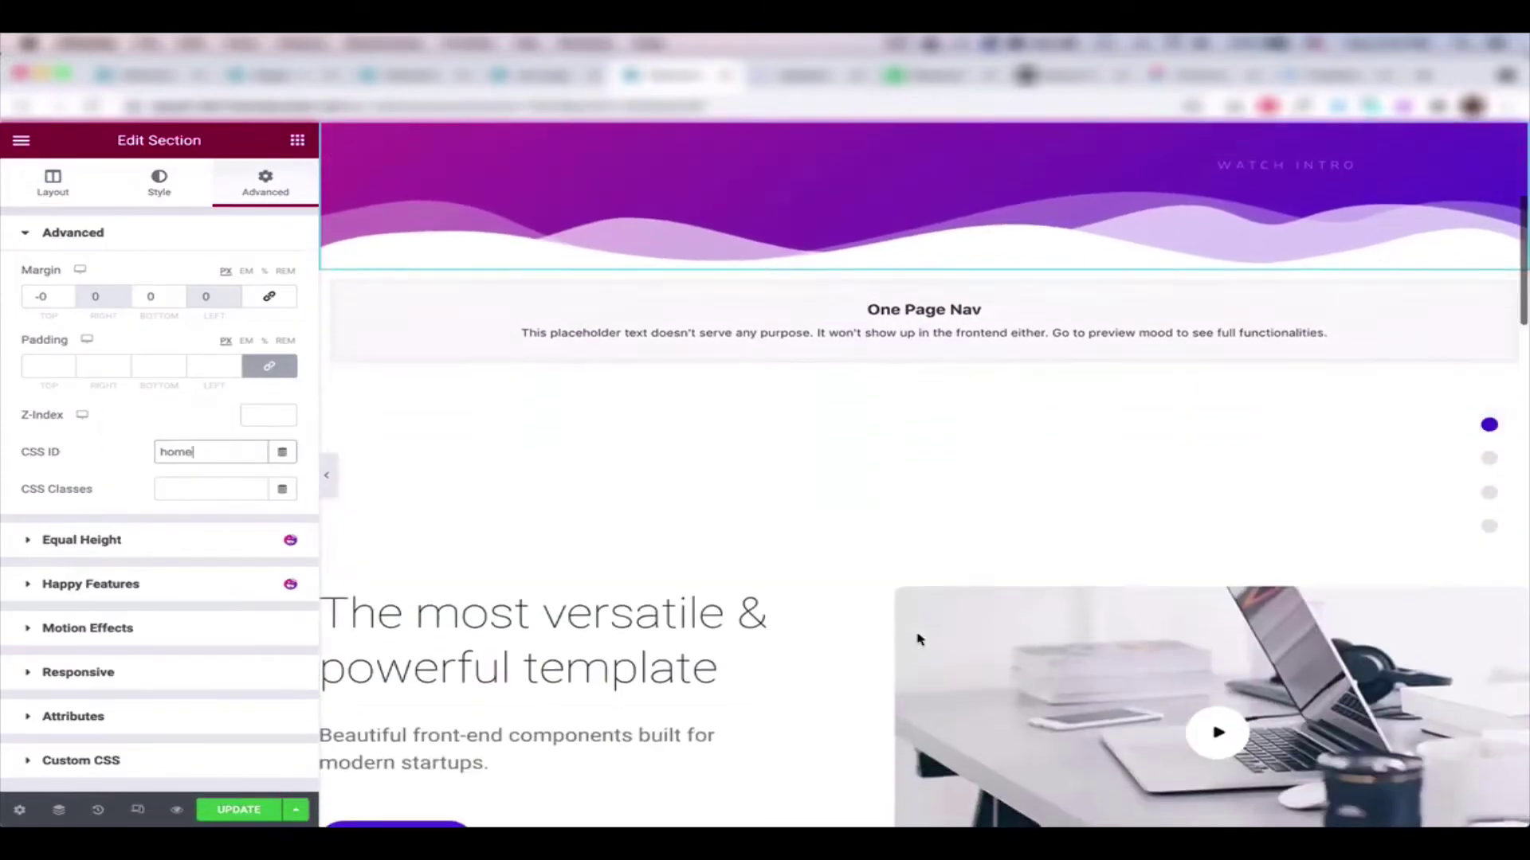
Enter the CSS ID for the Our Proficiency section in its Advanced settings.
left_click(909, 361)
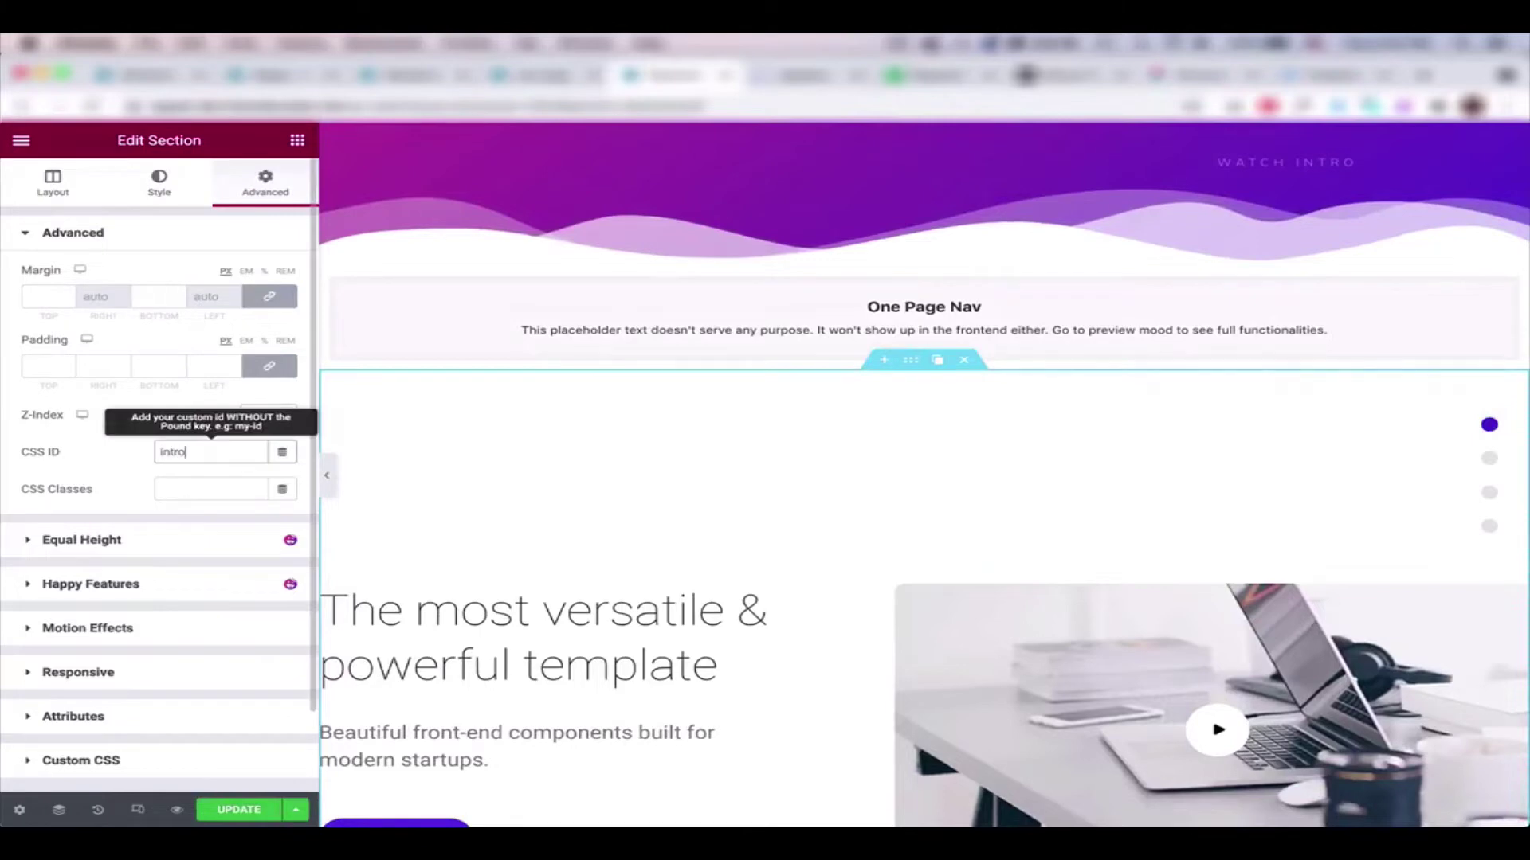
scroll(795, 536, "down", 1)
scroll(796, 536, "down", 8)
left_click(911, 370)
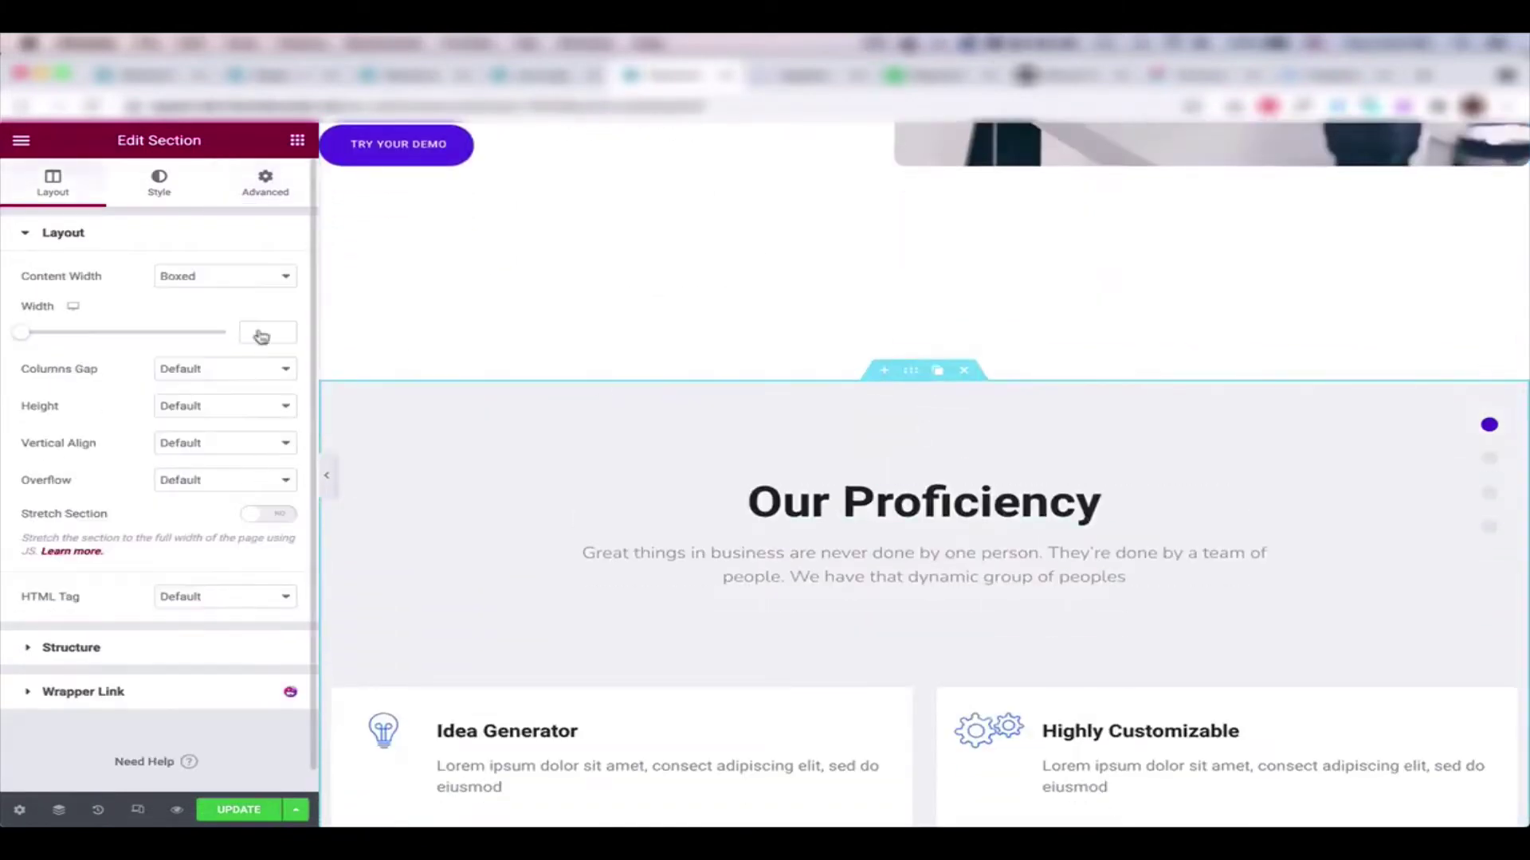
left_click(265, 184)
left_click(209, 452)
type("proficiency")
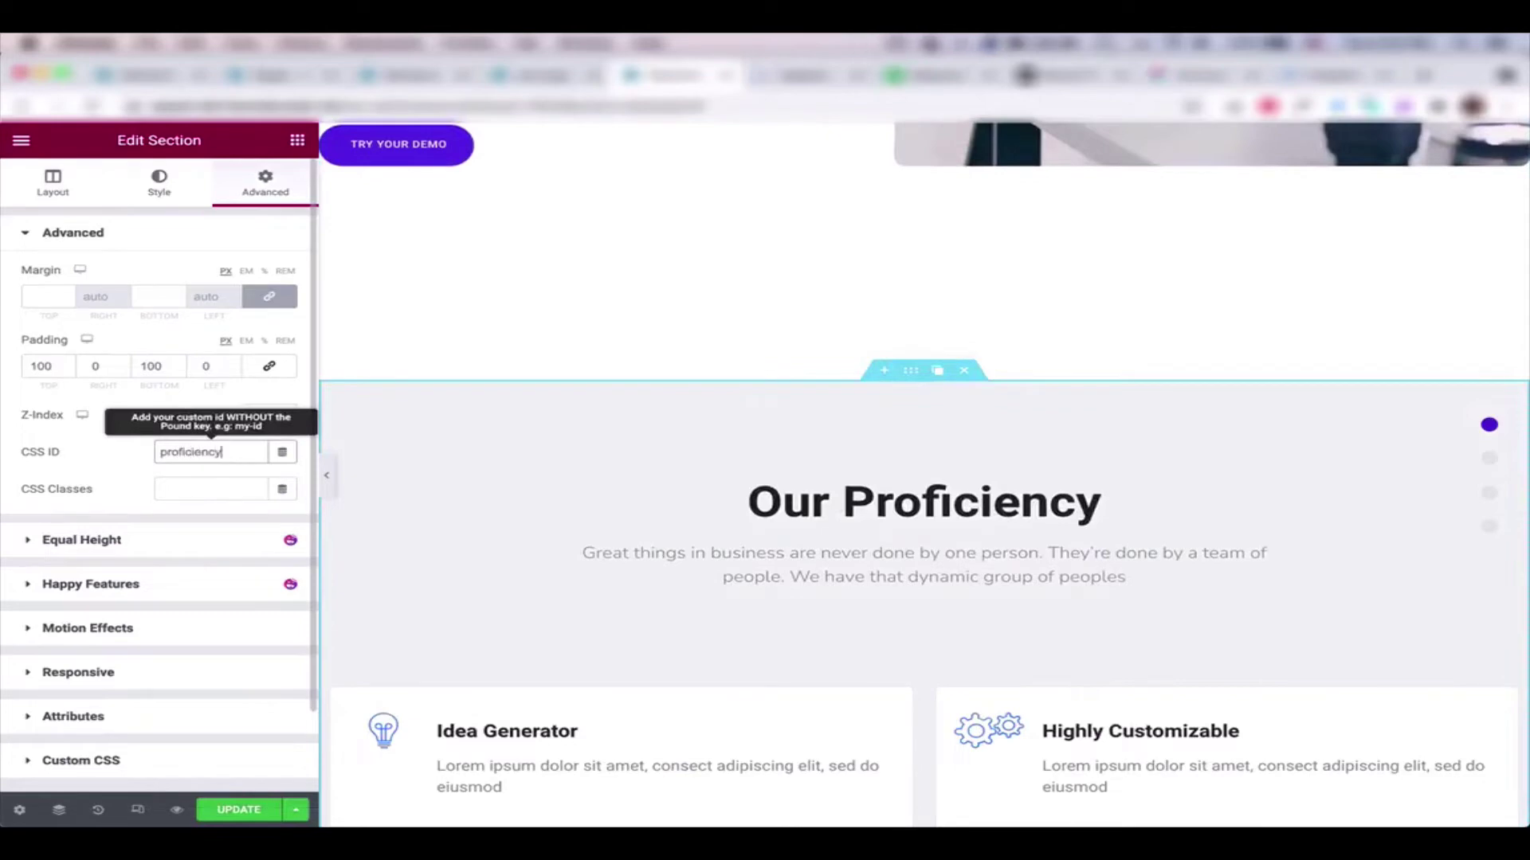
Give the About Us section the CSS ID 'about'.
scroll(656, 499, "down", 5)
scroll(656, 498, "down", 4)
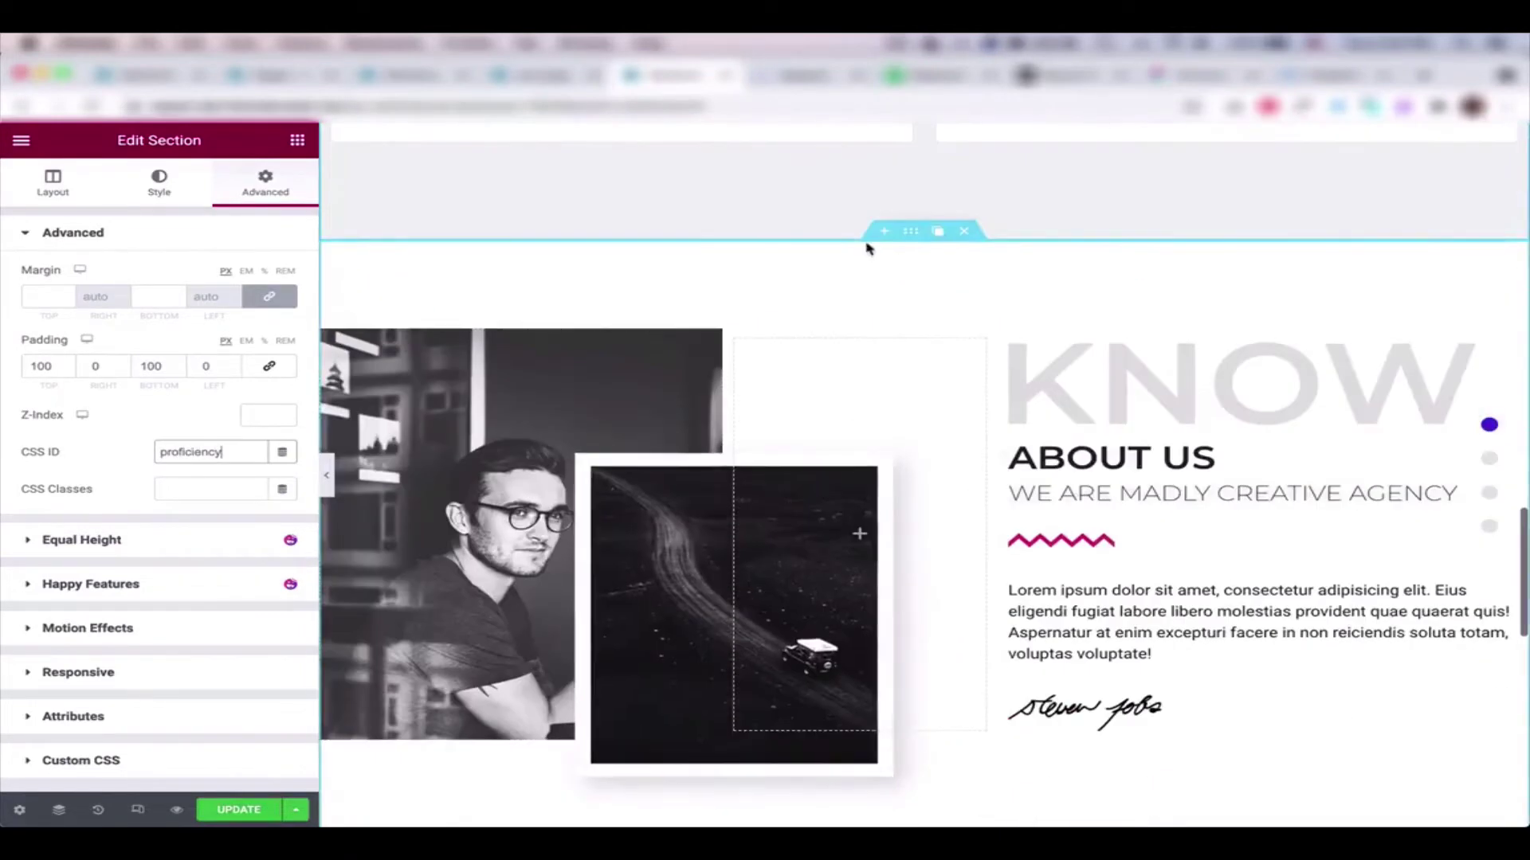
left_click(911, 231)
left_click(285, 188)
left_click(215, 452)
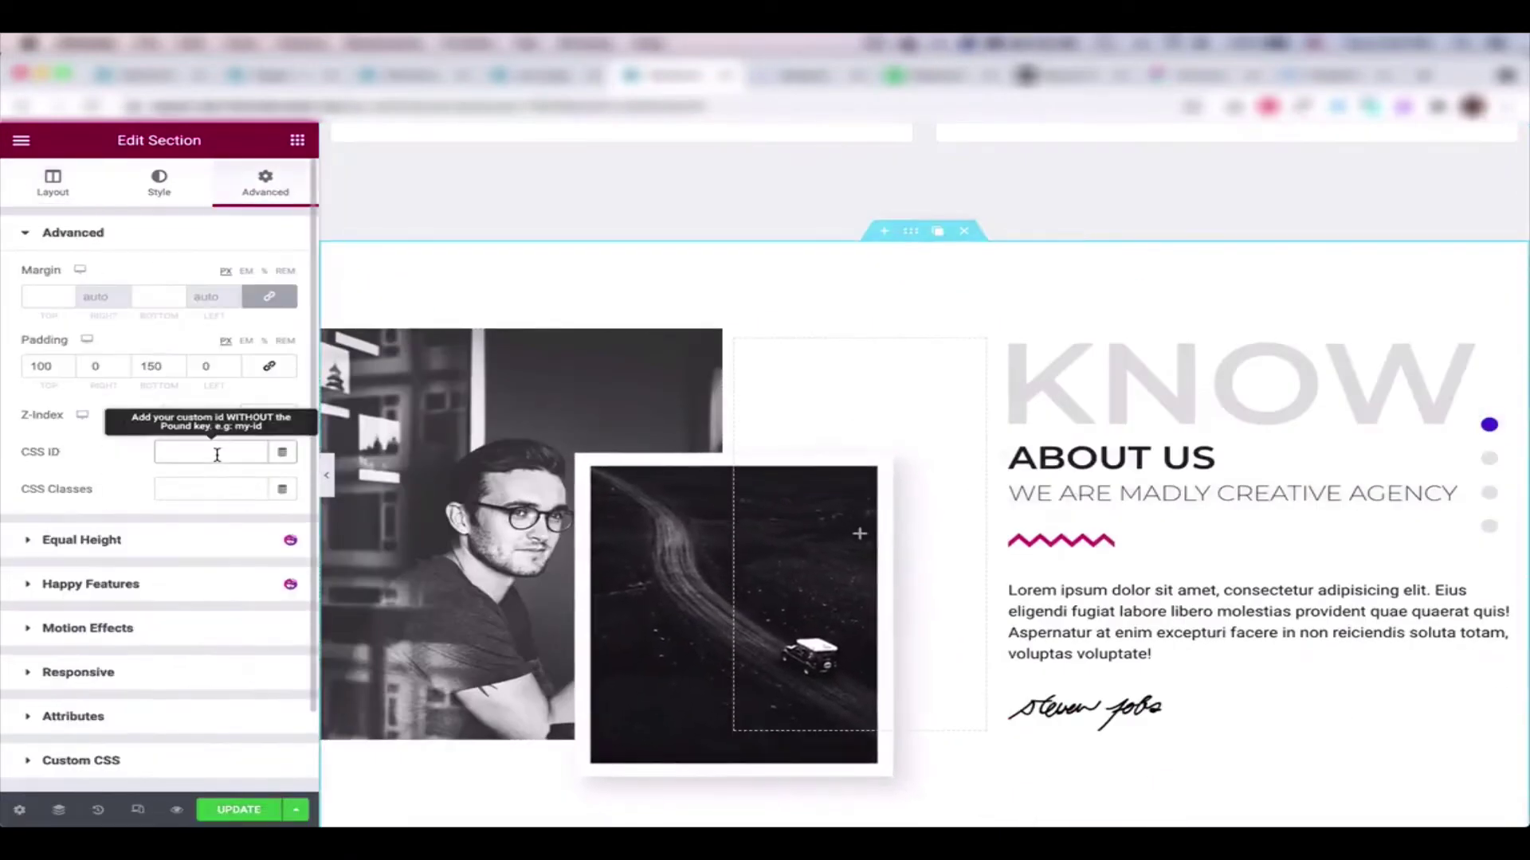
type("about")
scroll(1113, 458, "up", 10)
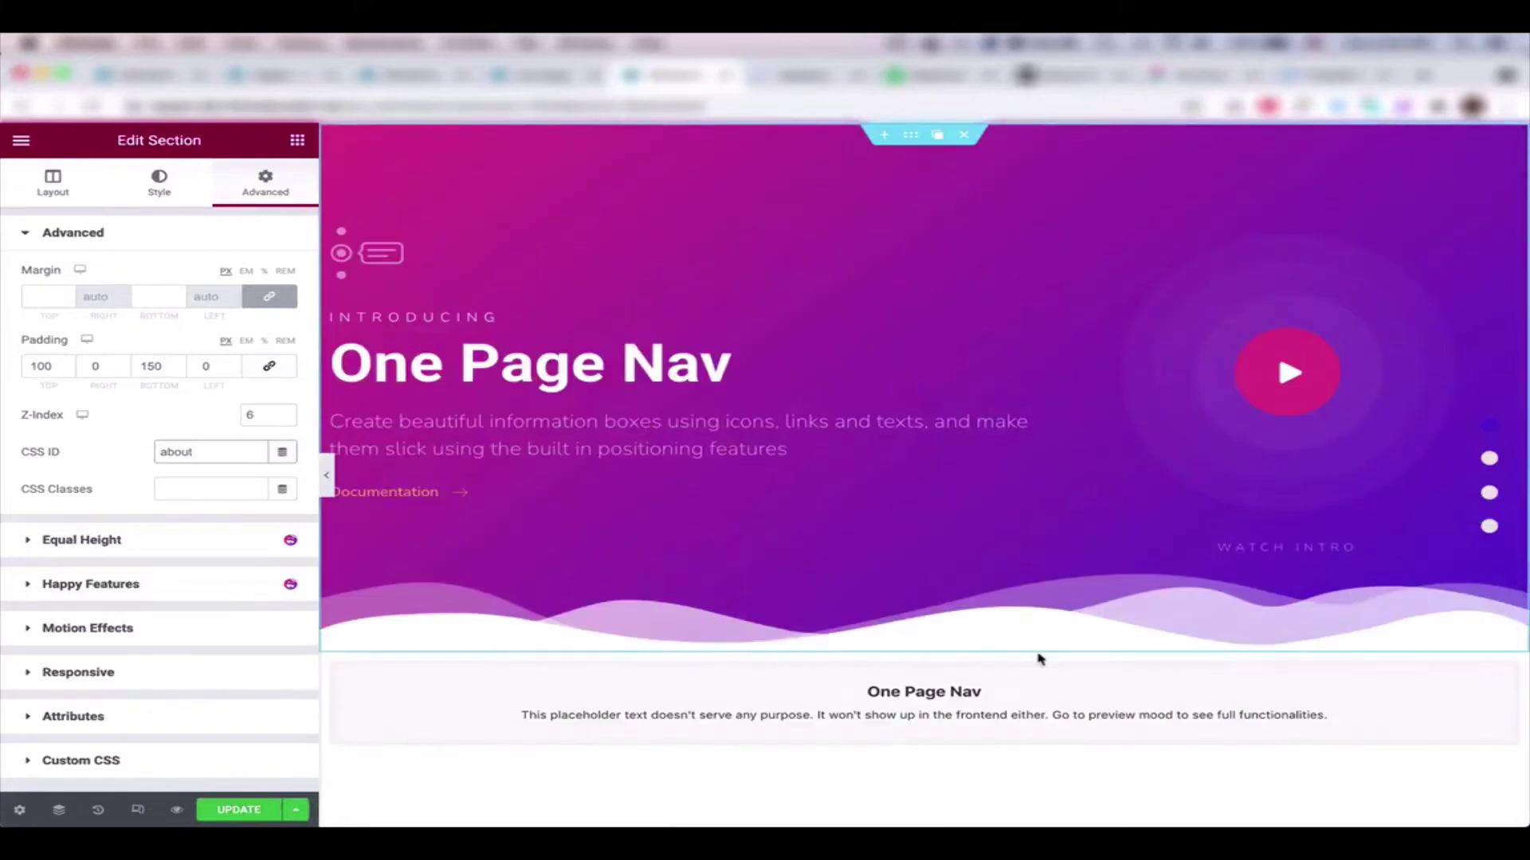
Set the first two nav items' Section IDs to home and intro.
left_click(1440, 679)
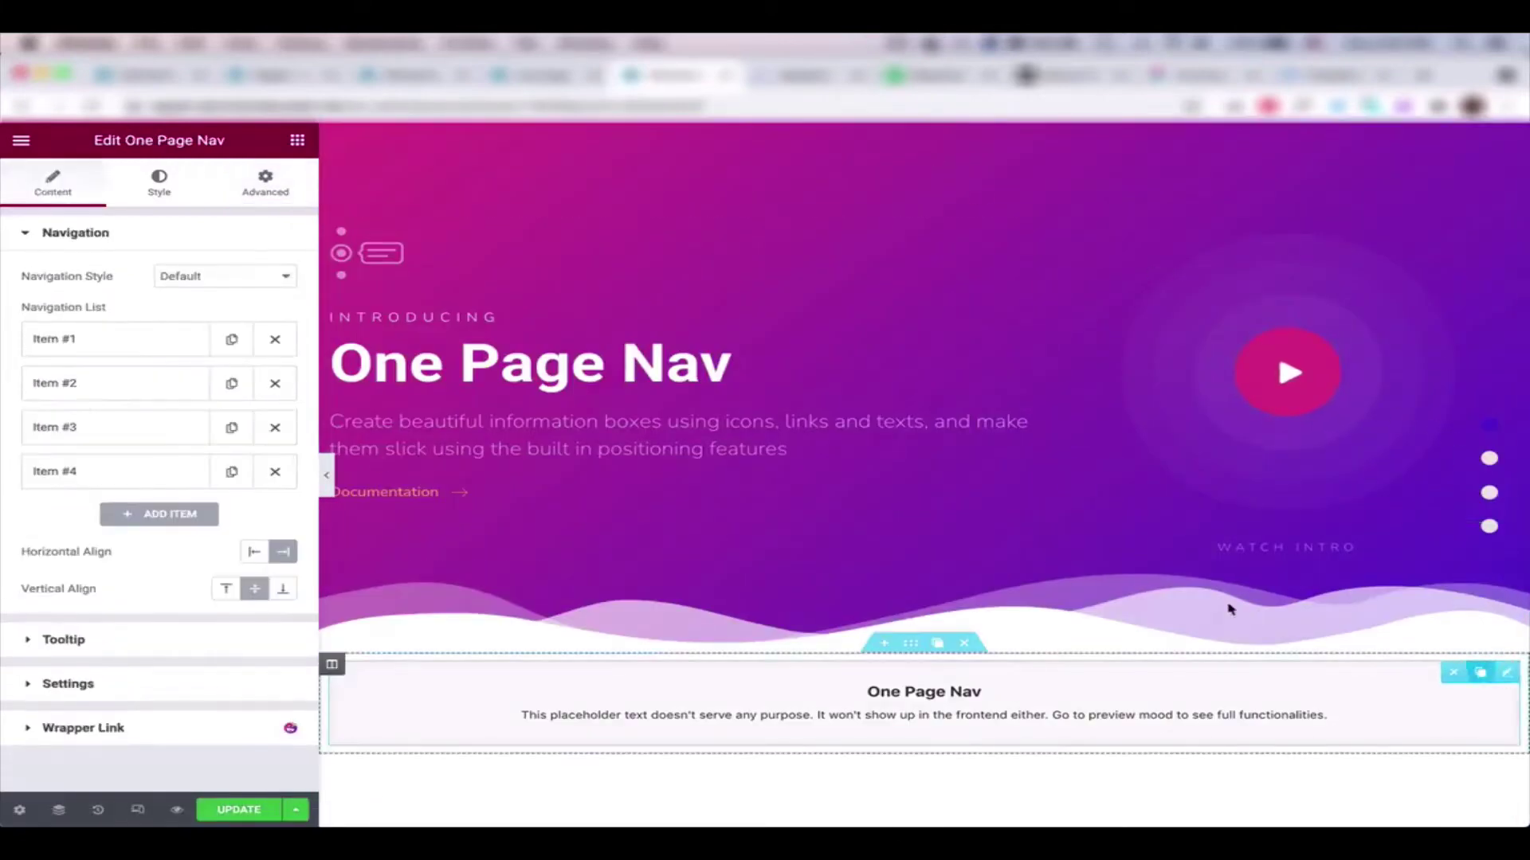
left_click(148, 353)
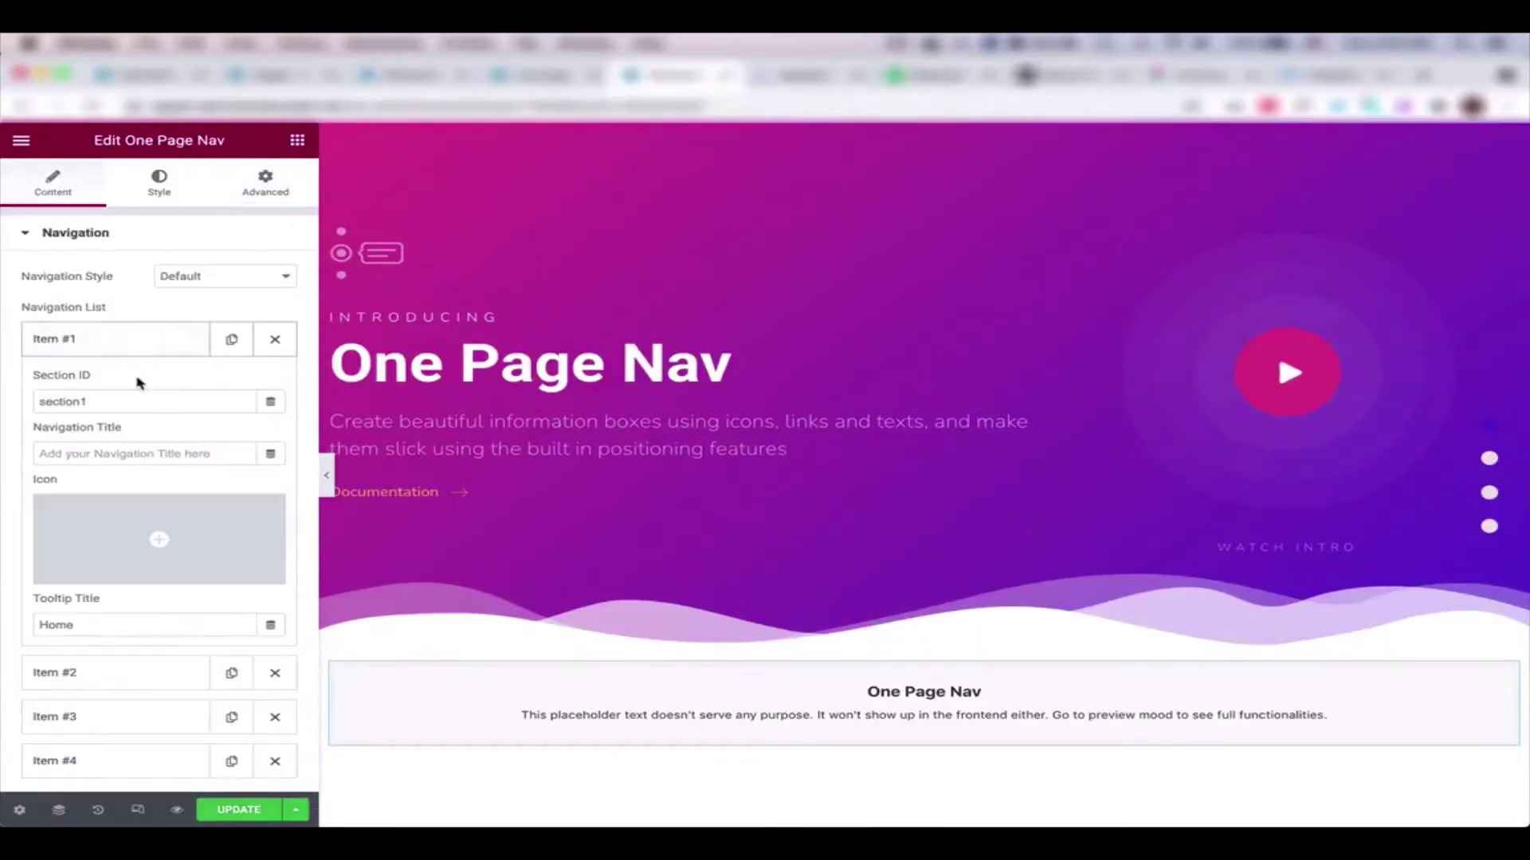
type("home")
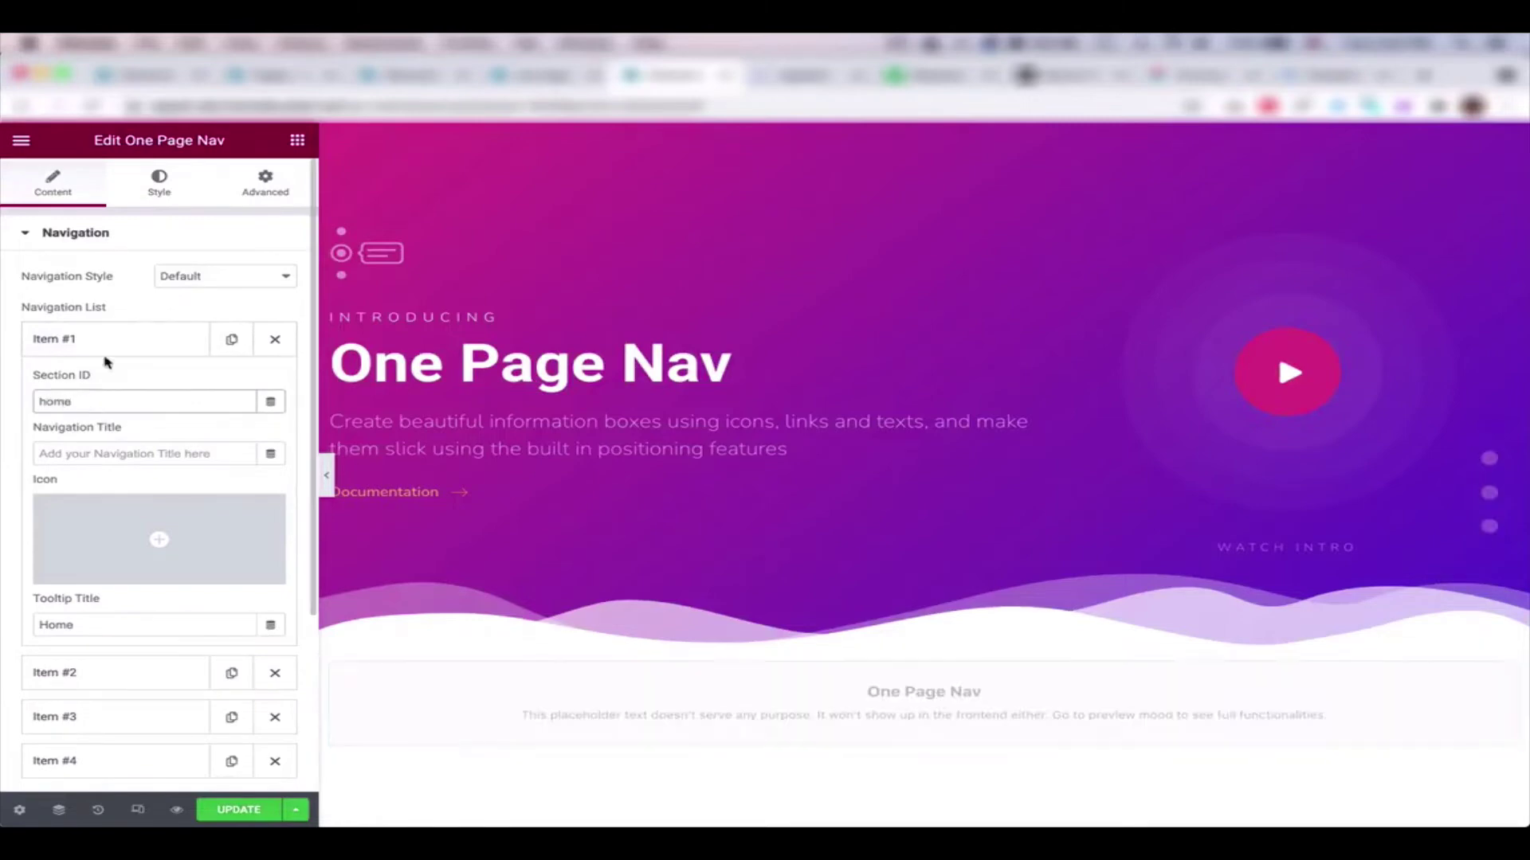
left_click(95, 341)
left_click(96, 383)
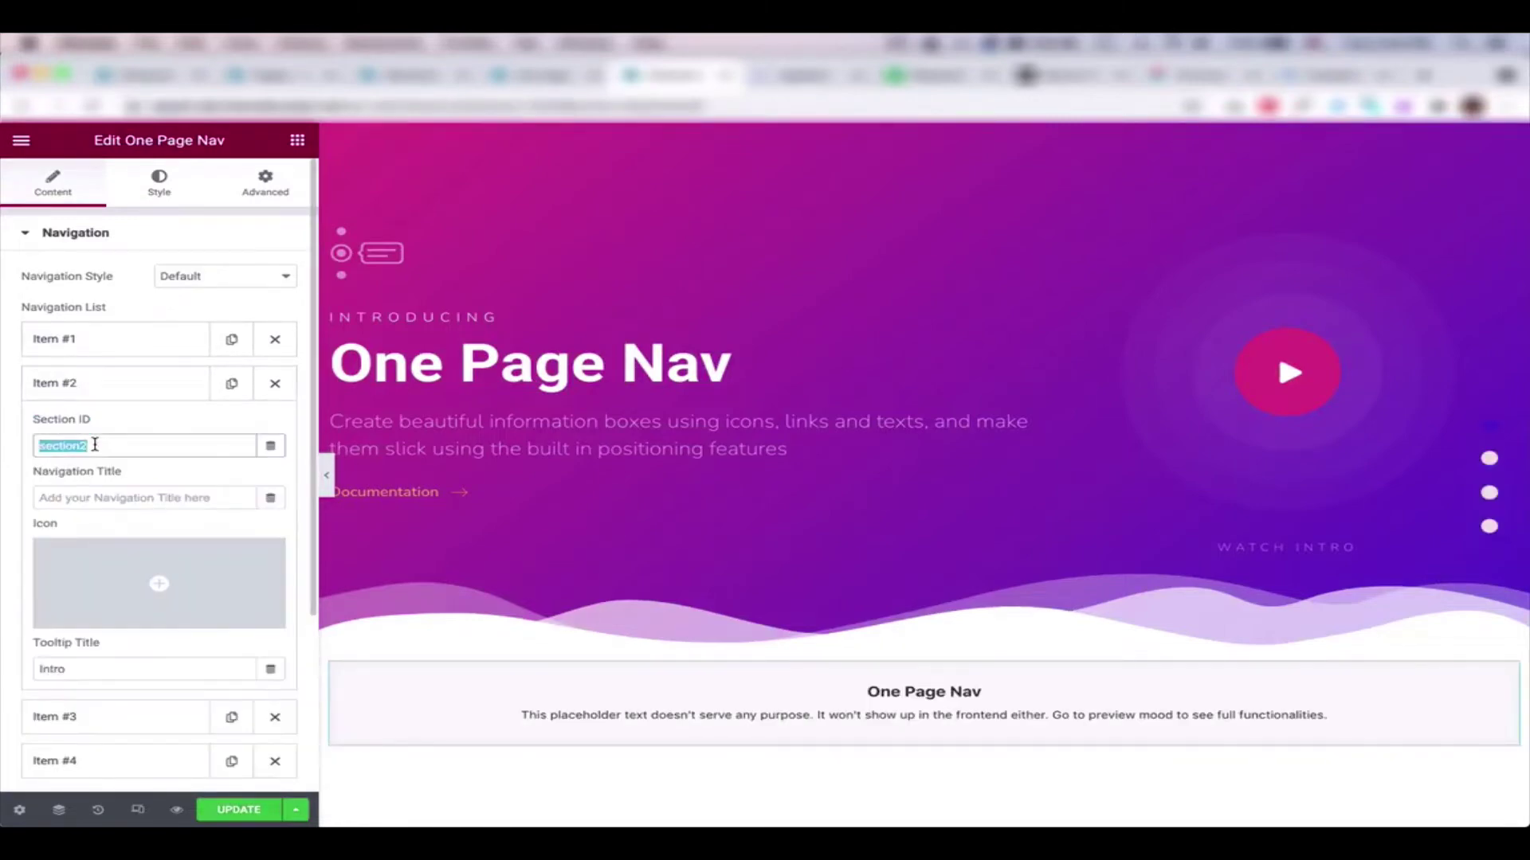
type("a")
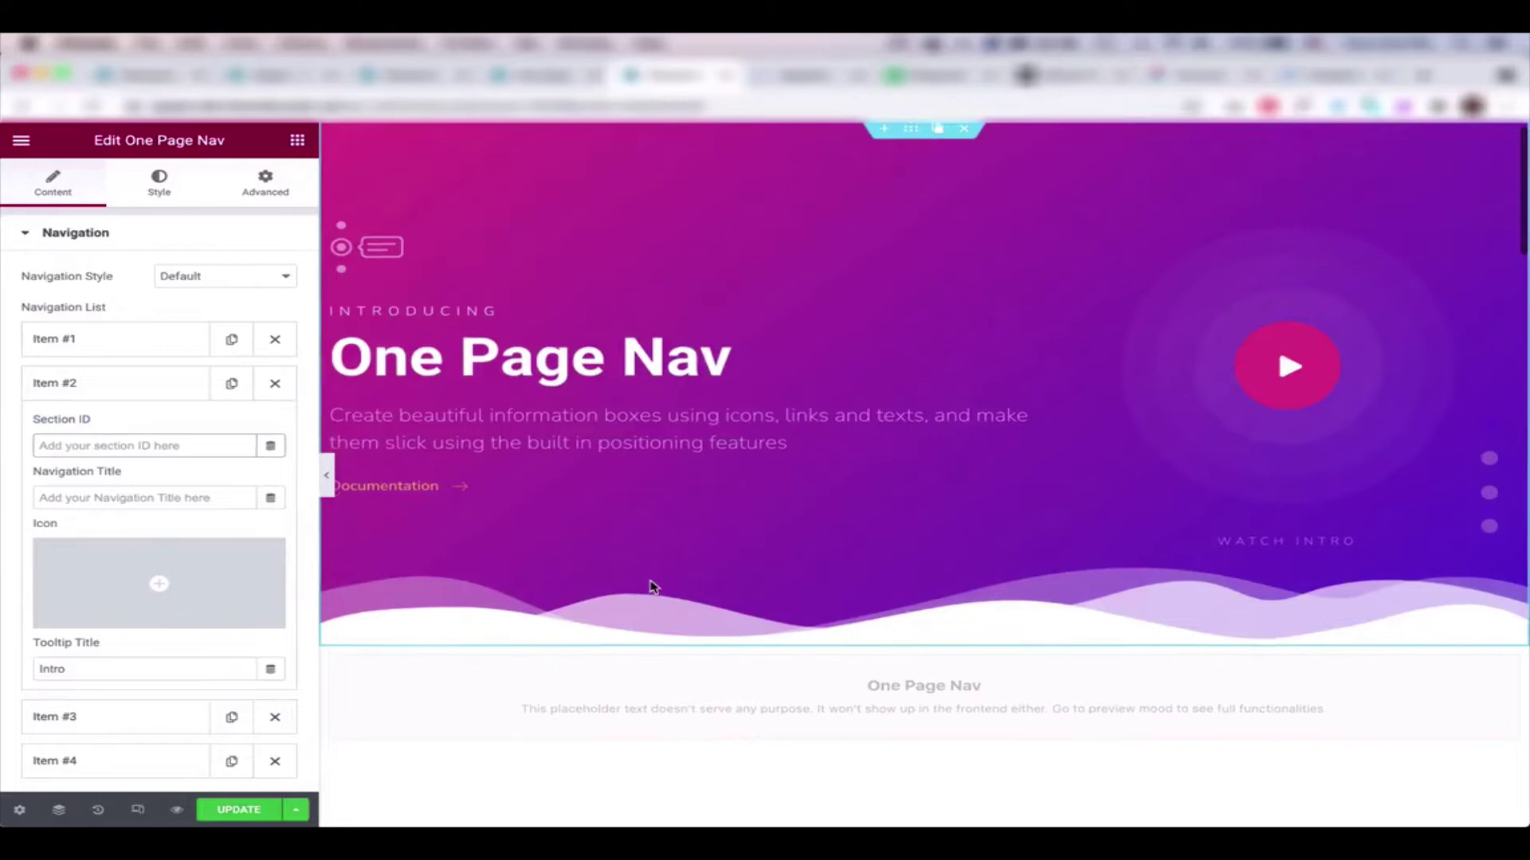
type("intro")
left_click(96, 383)
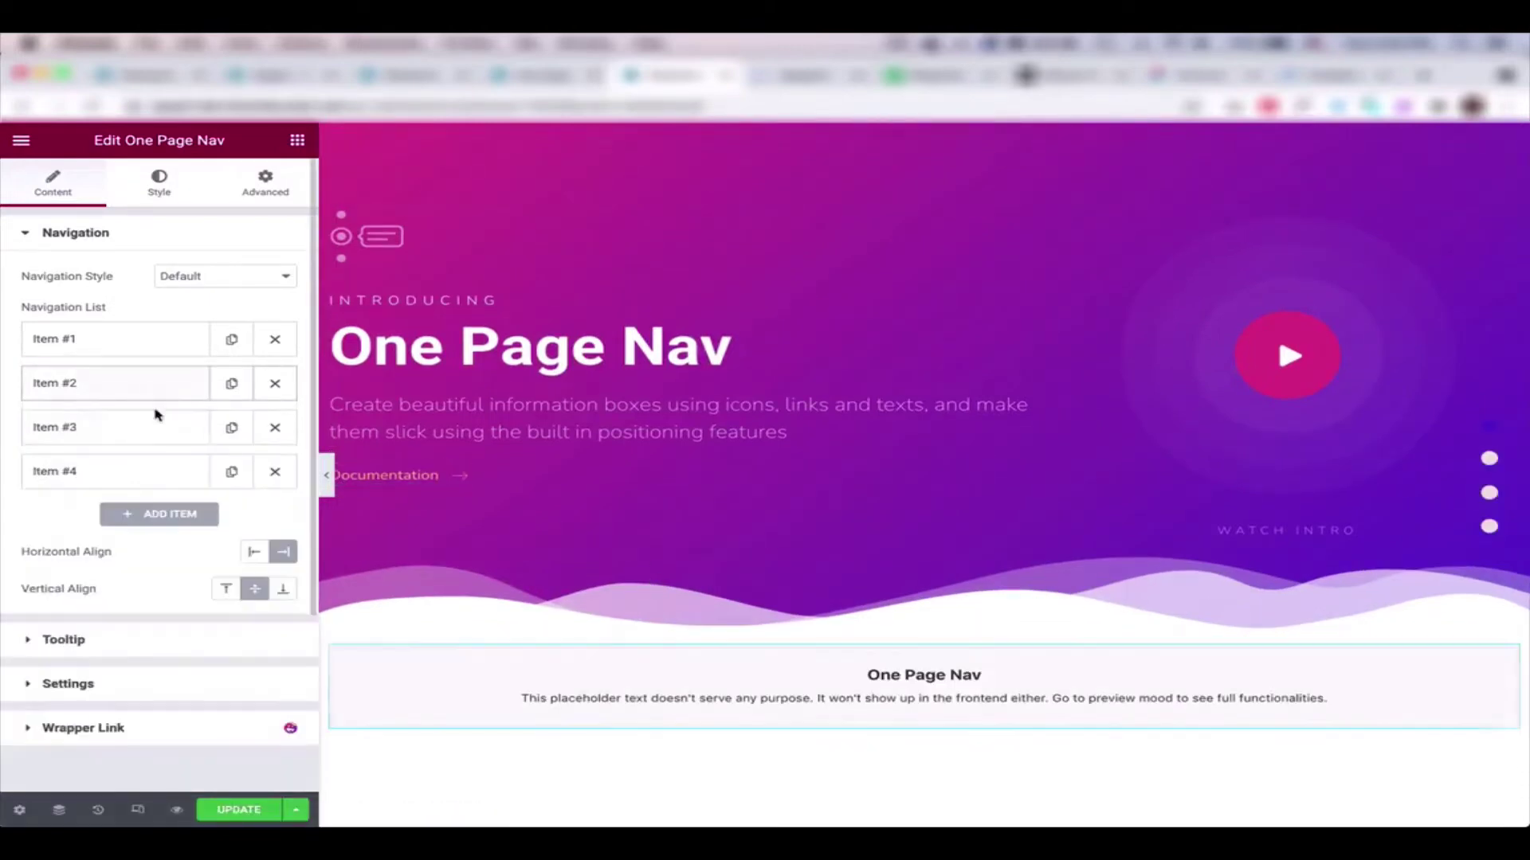
Check item three, change item four's Section ID from section3 to about, and save.
left_click(95, 427)
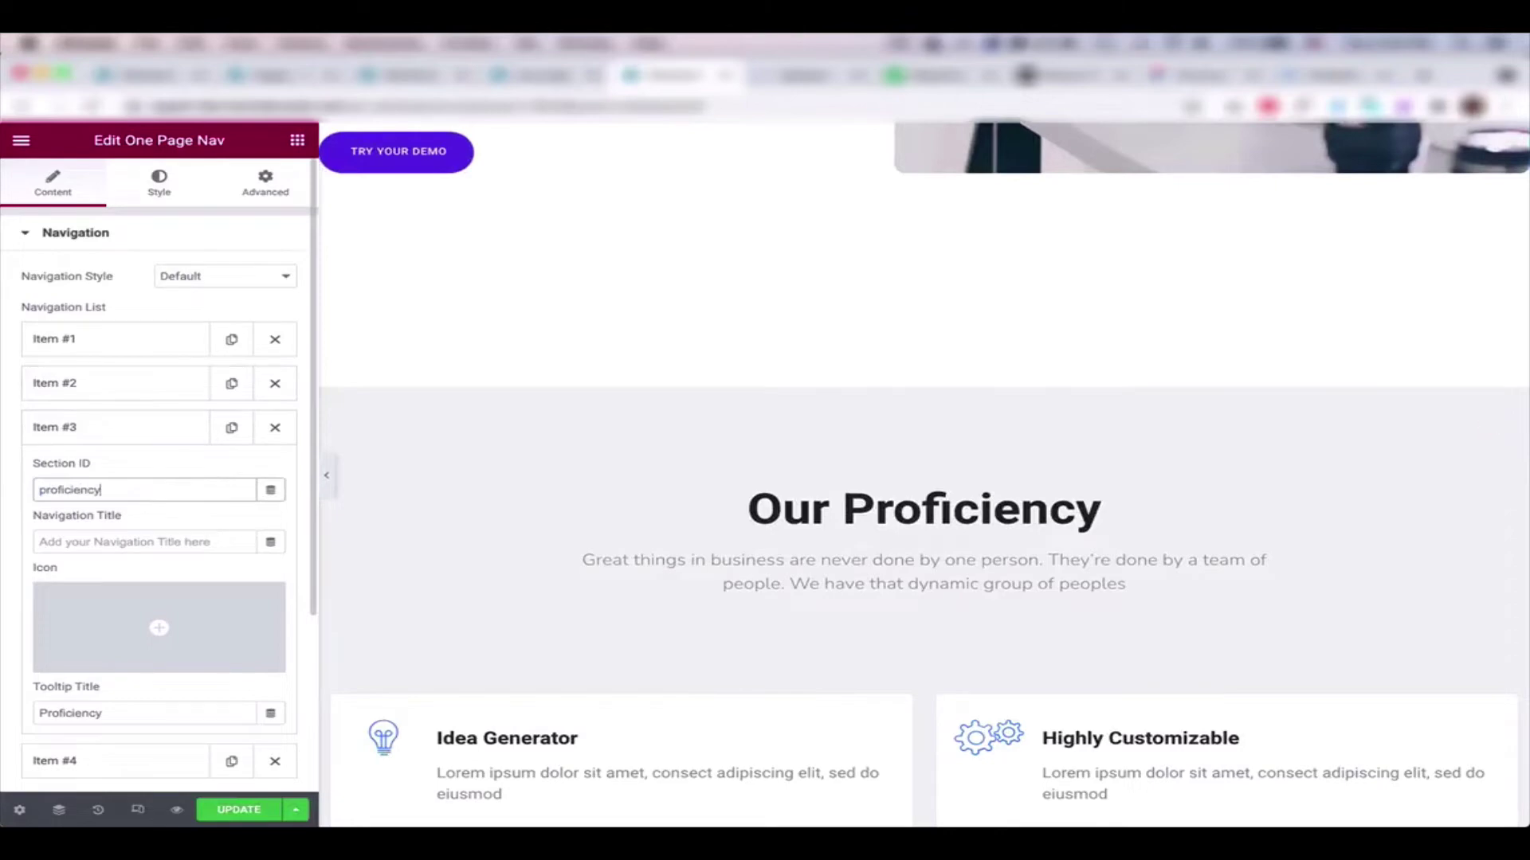
left_click(86, 430)
left_click(116, 469)
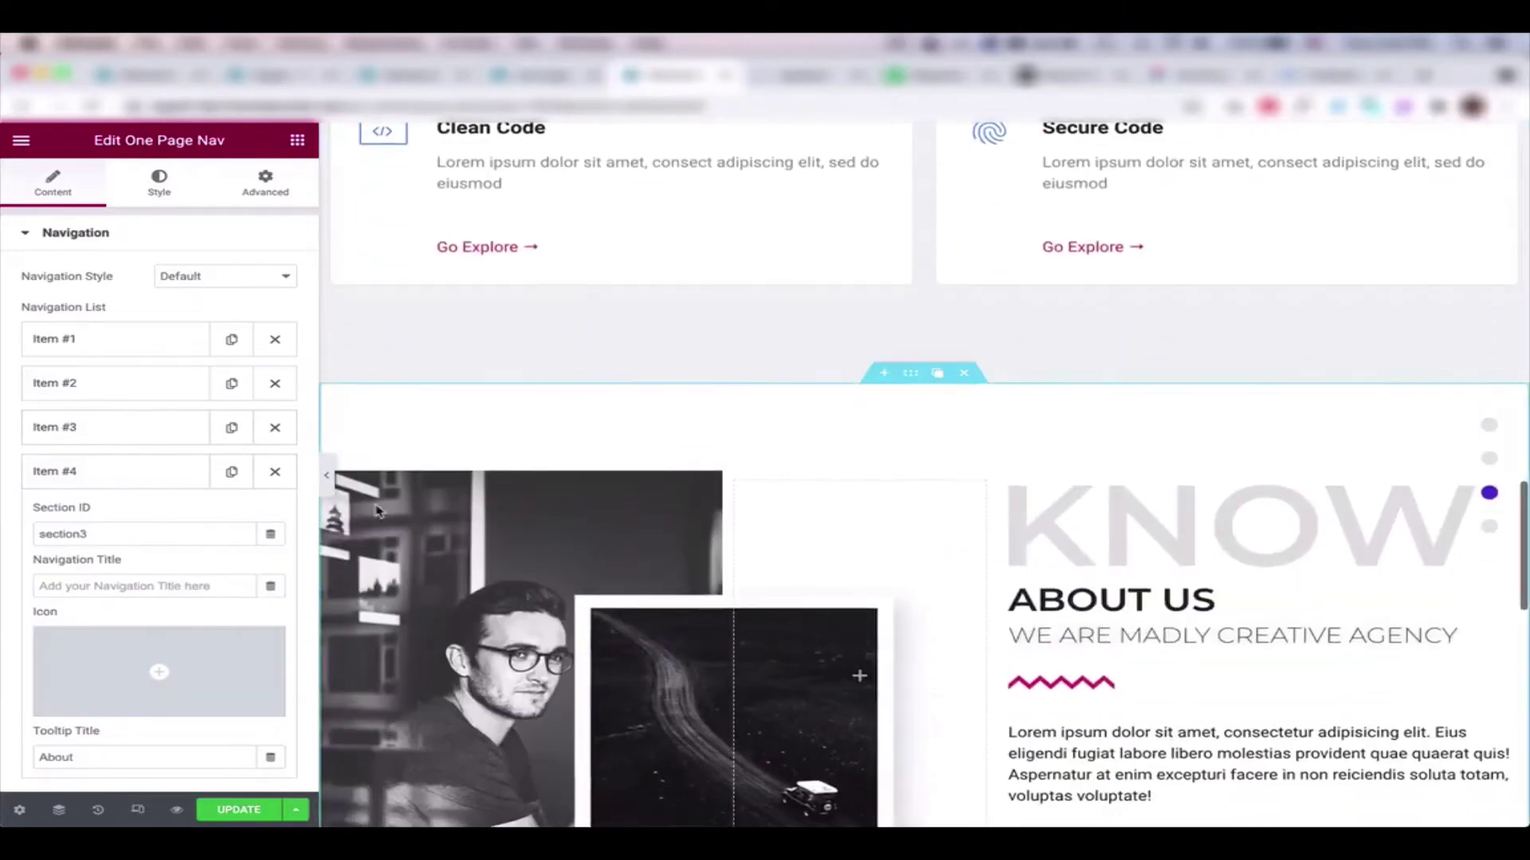
double_click(127, 534)
type("about")
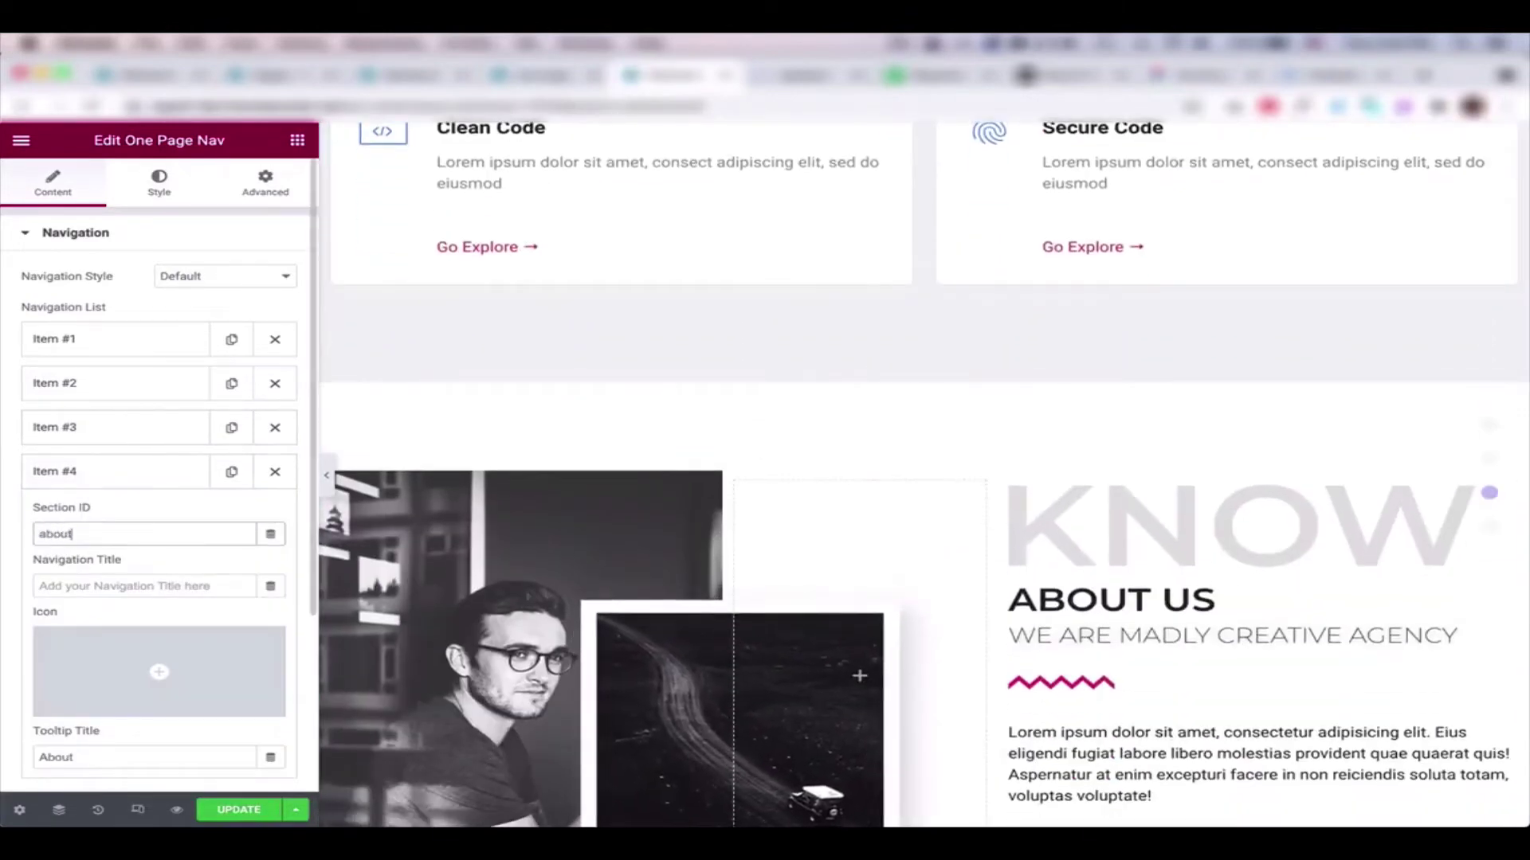
left_click(136, 474)
left_click(212, 809)
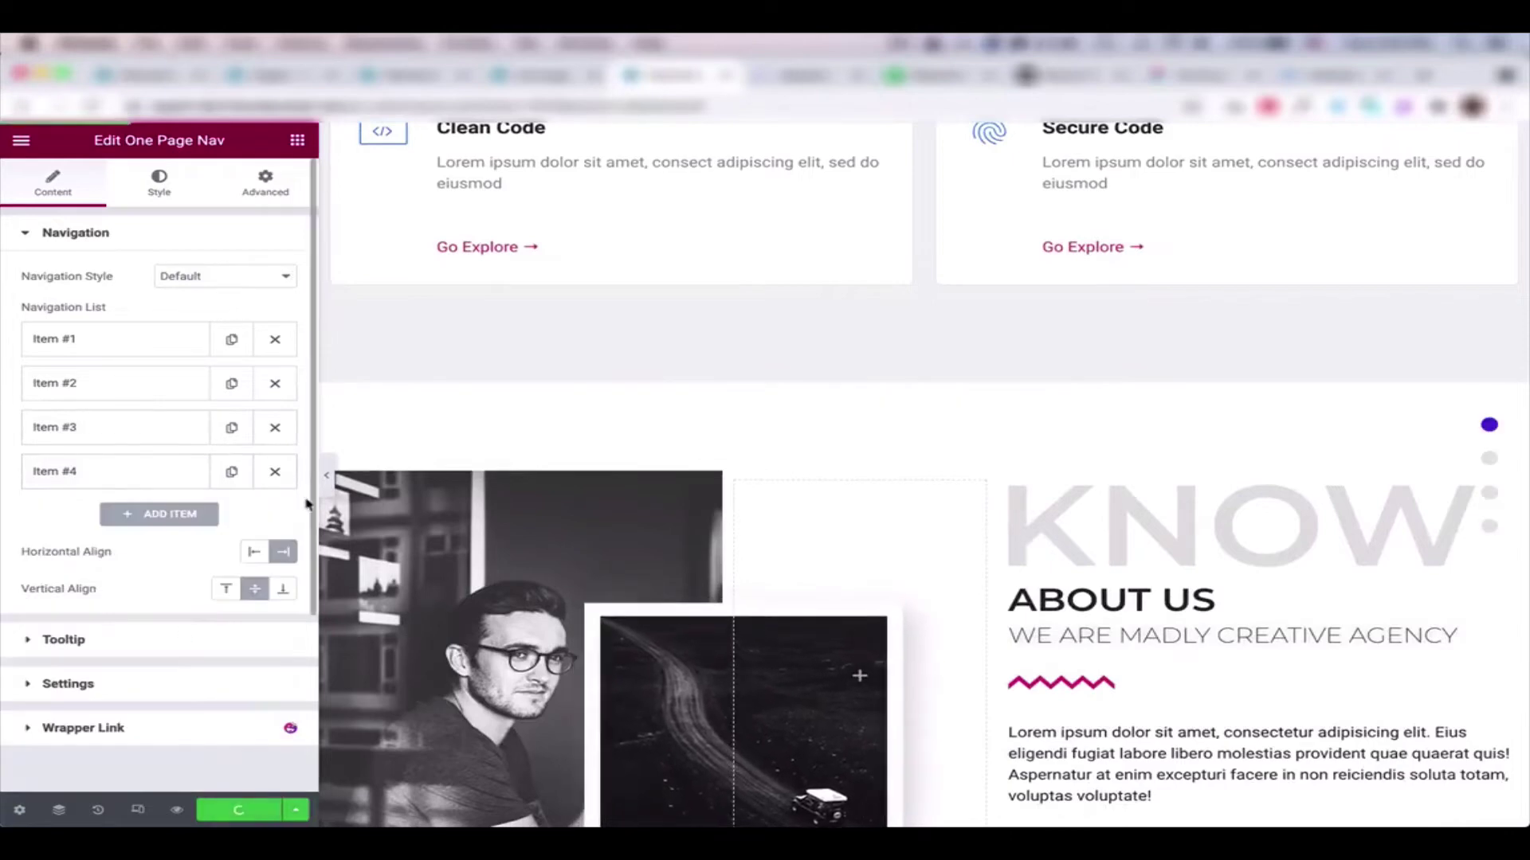
Preview without the panel, clicking each nav dot to reach intro, proficiency and about sections.
left_click(325, 475)
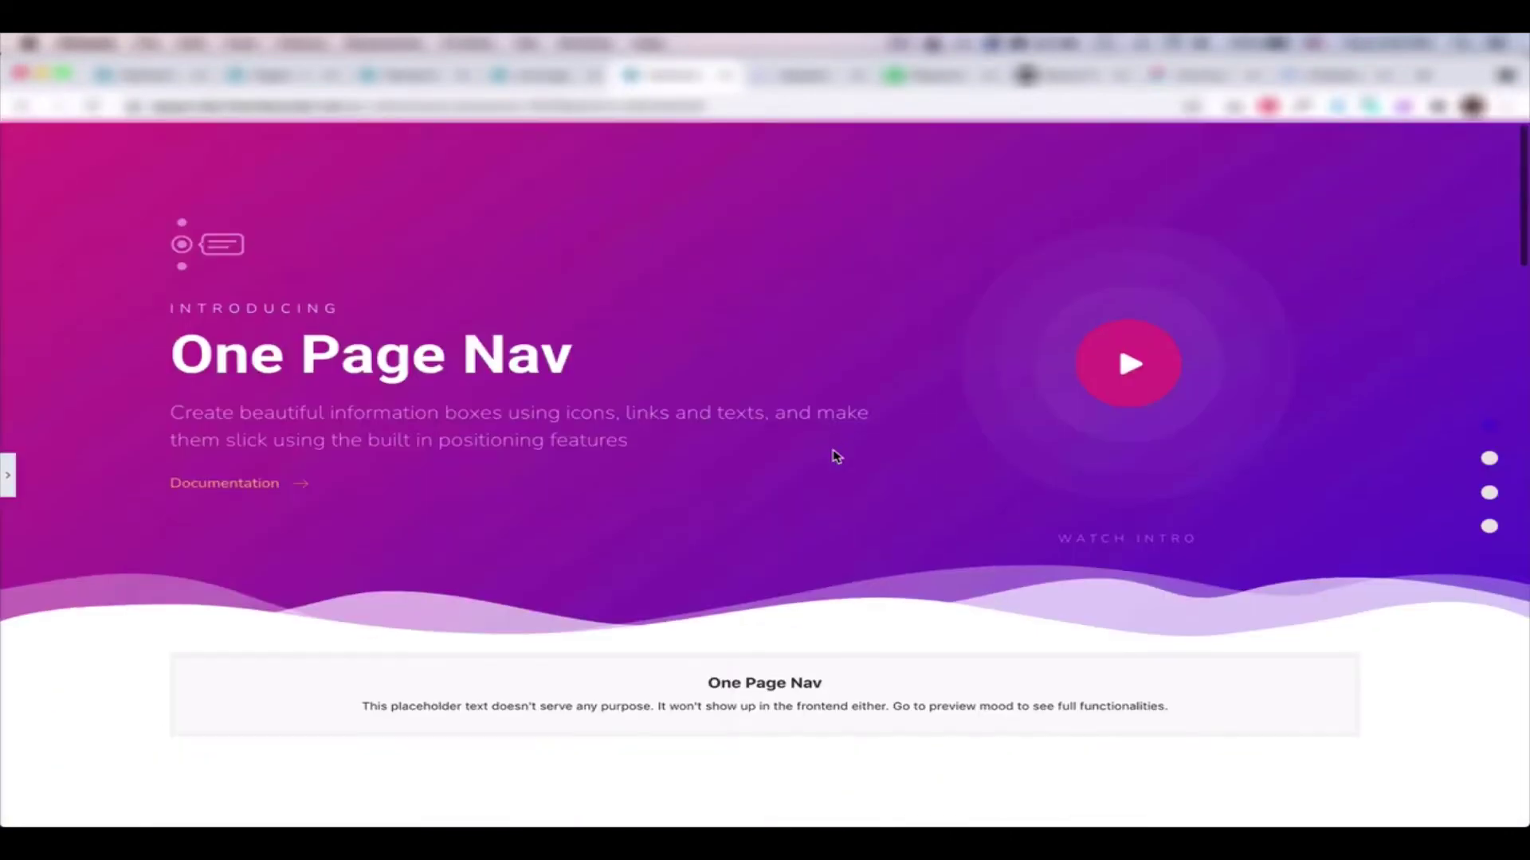
scroll(835, 457, "down", 5)
left_click(1489, 423)
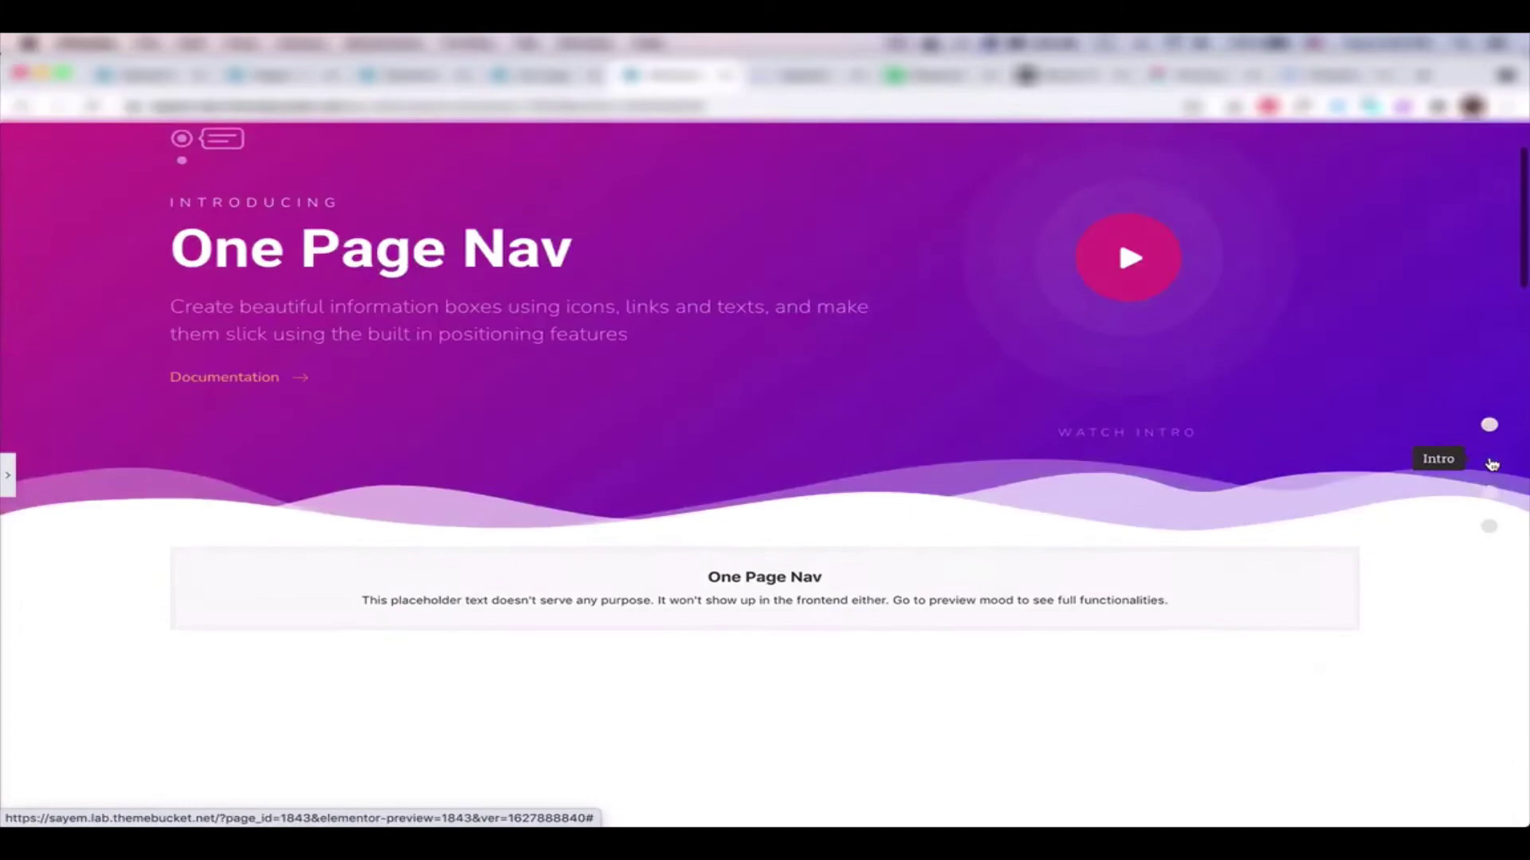
left_click(1490, 460)
left_click(1489, 492)
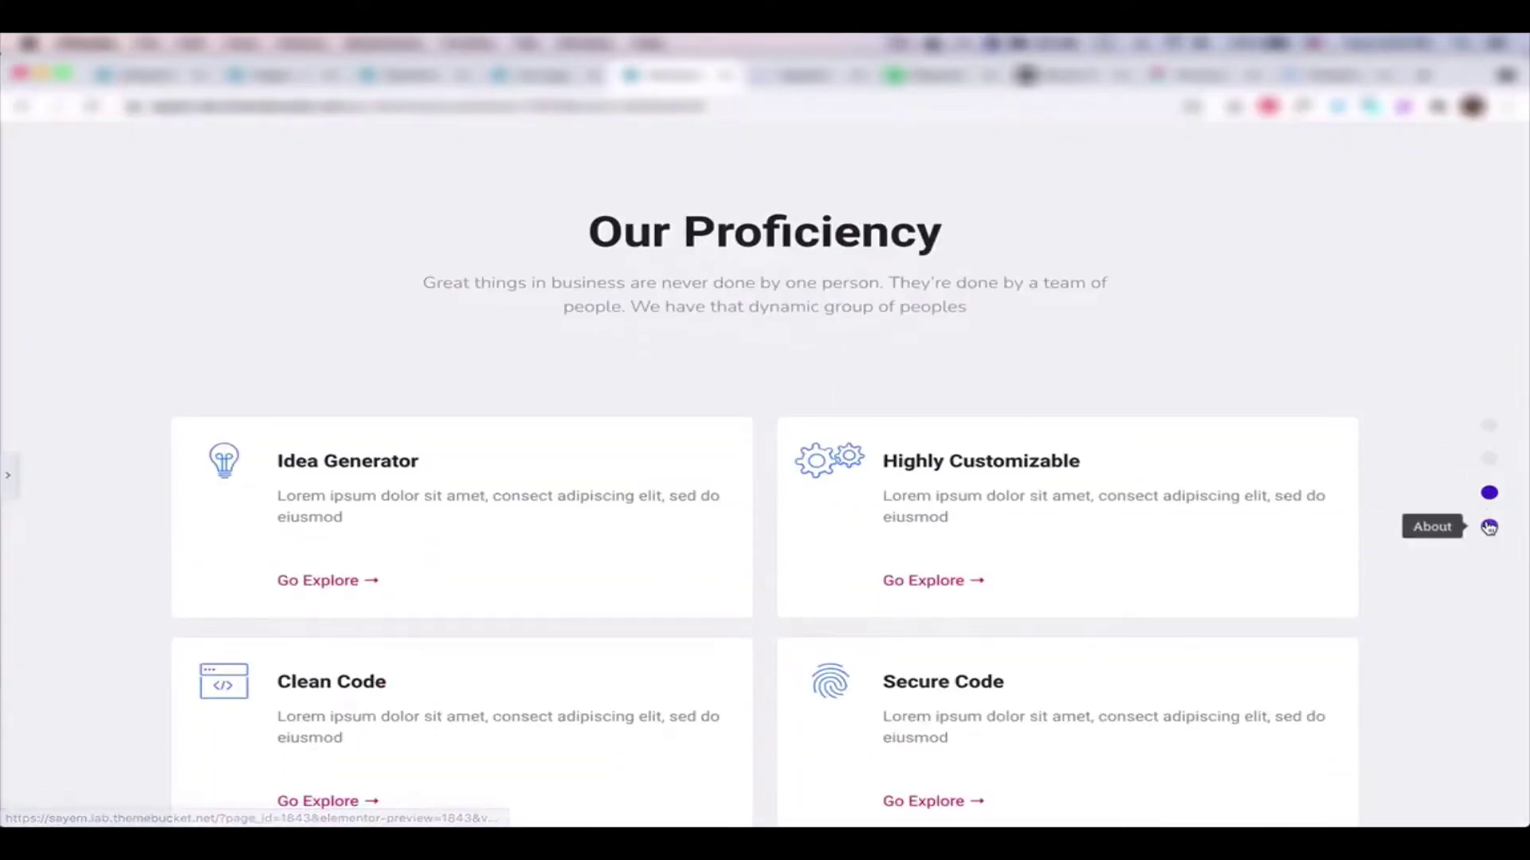
left_click(1489, 527)
scroll(1326, 609, "up", 3)
scroll(1328, 612, "up", 3)
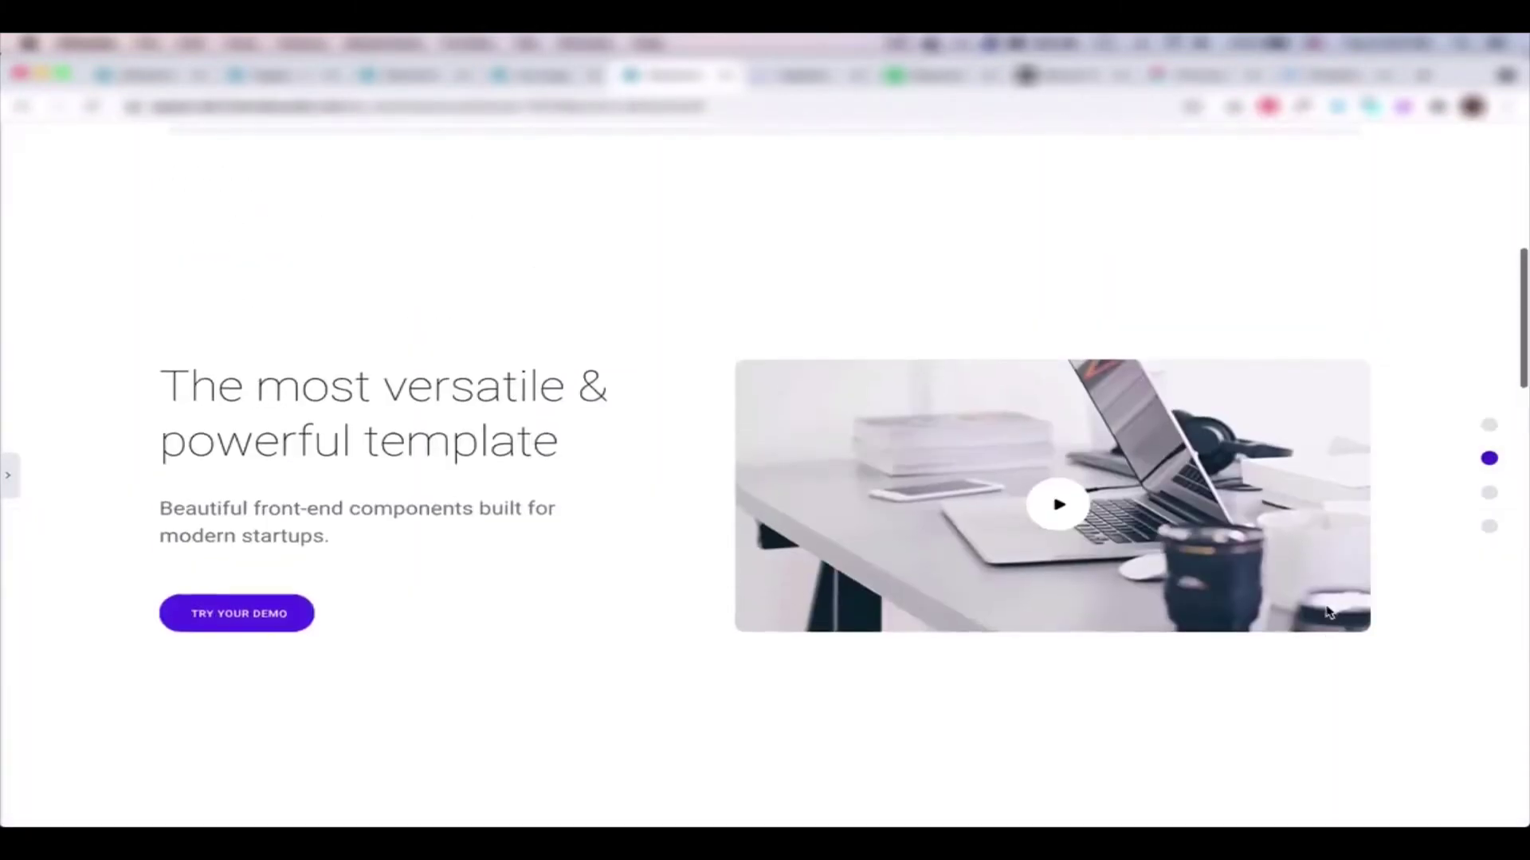
scroll(1328, 612, "up", 3)
Give Item #1 the Font Awesome Solid chart-line icon.
left_click(14, 478)
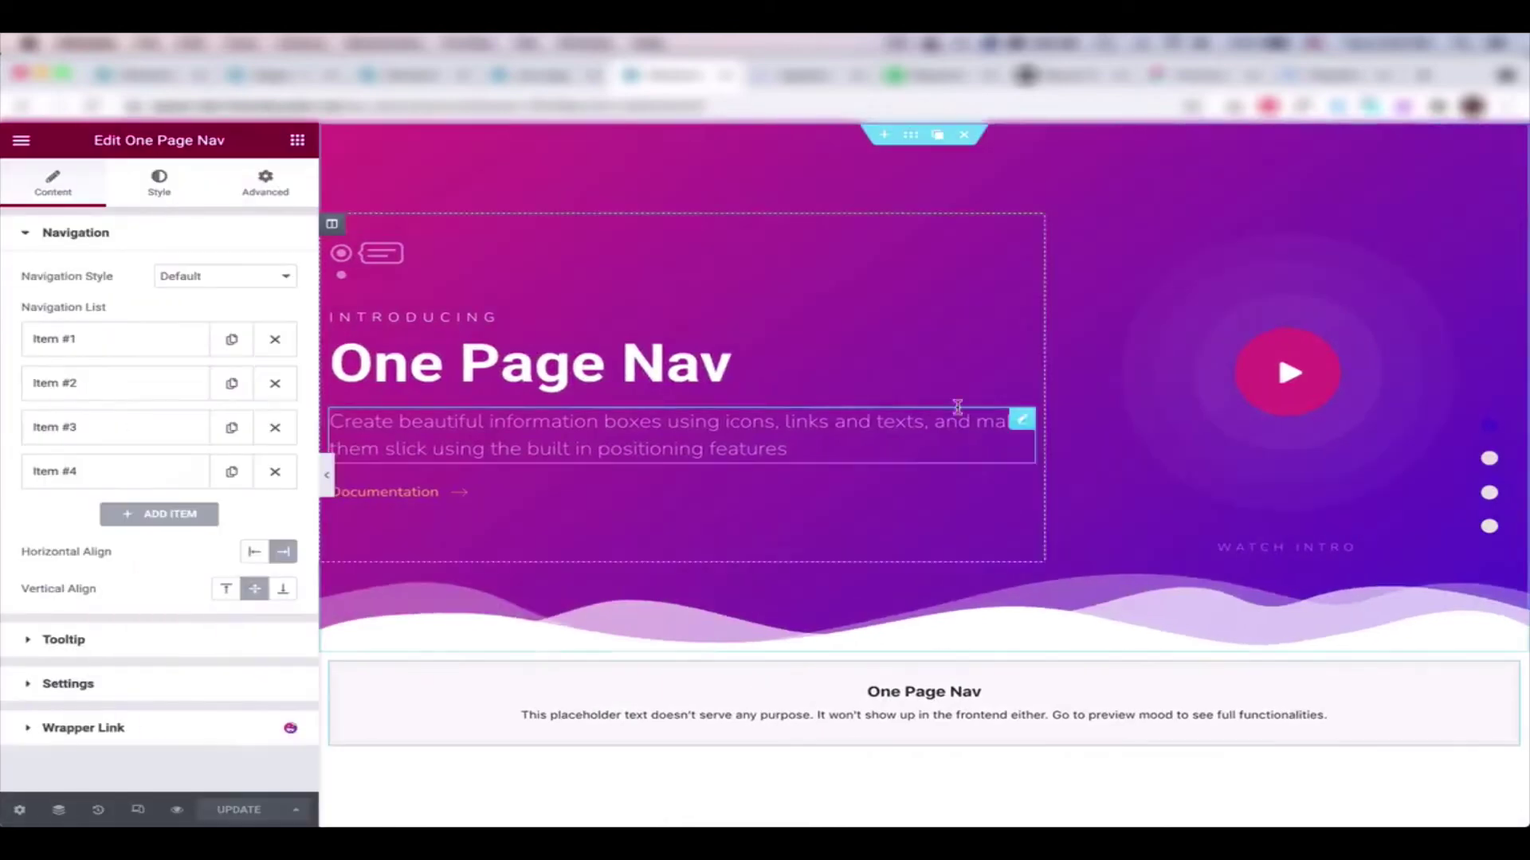
scroll(1263, 460, "down", 5)
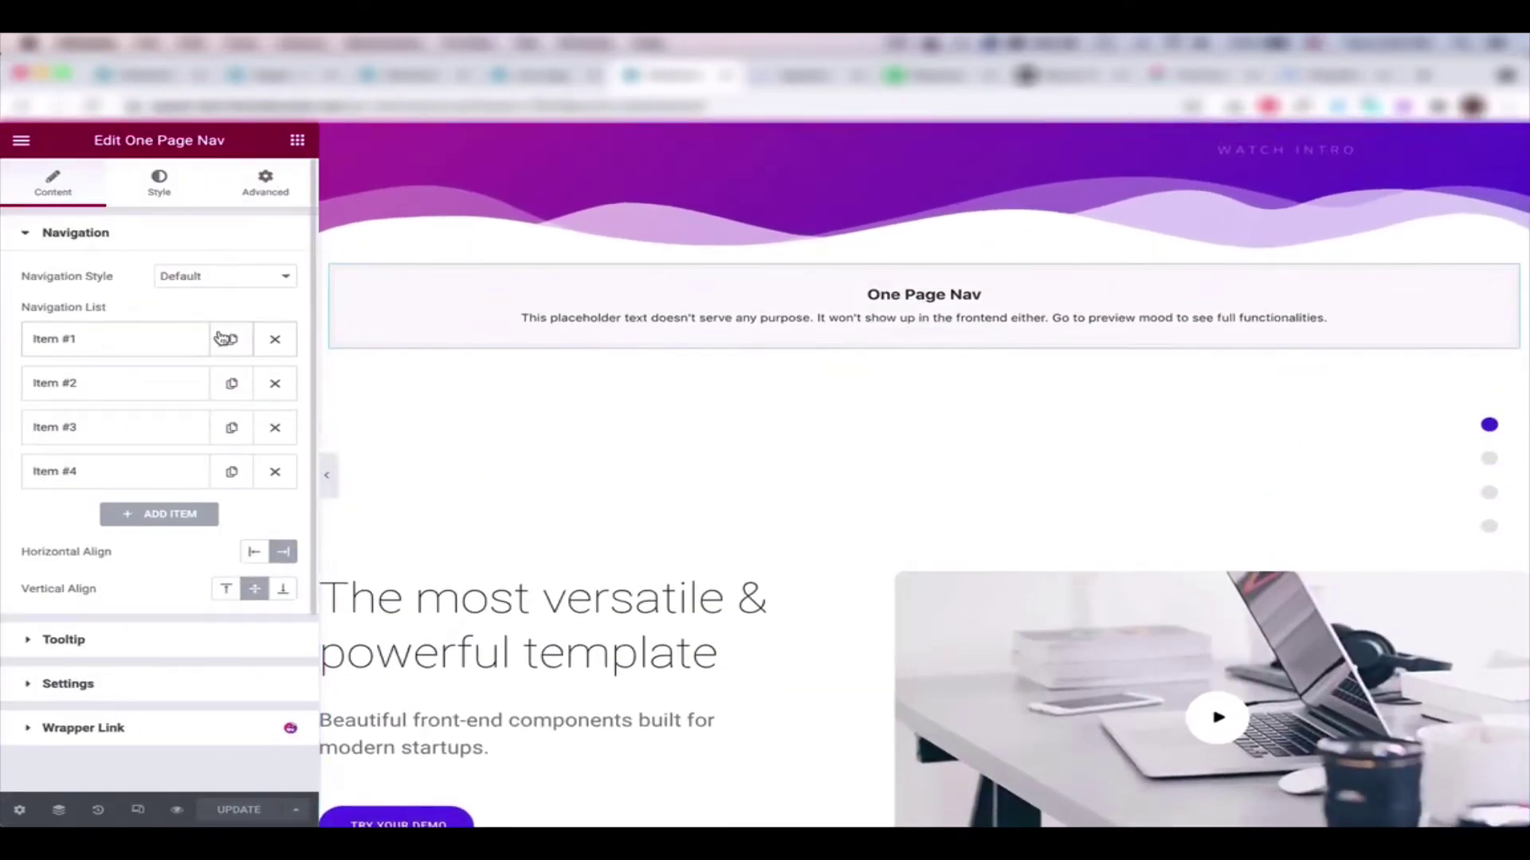
left_click(150, 344)
left_click(115, 533)
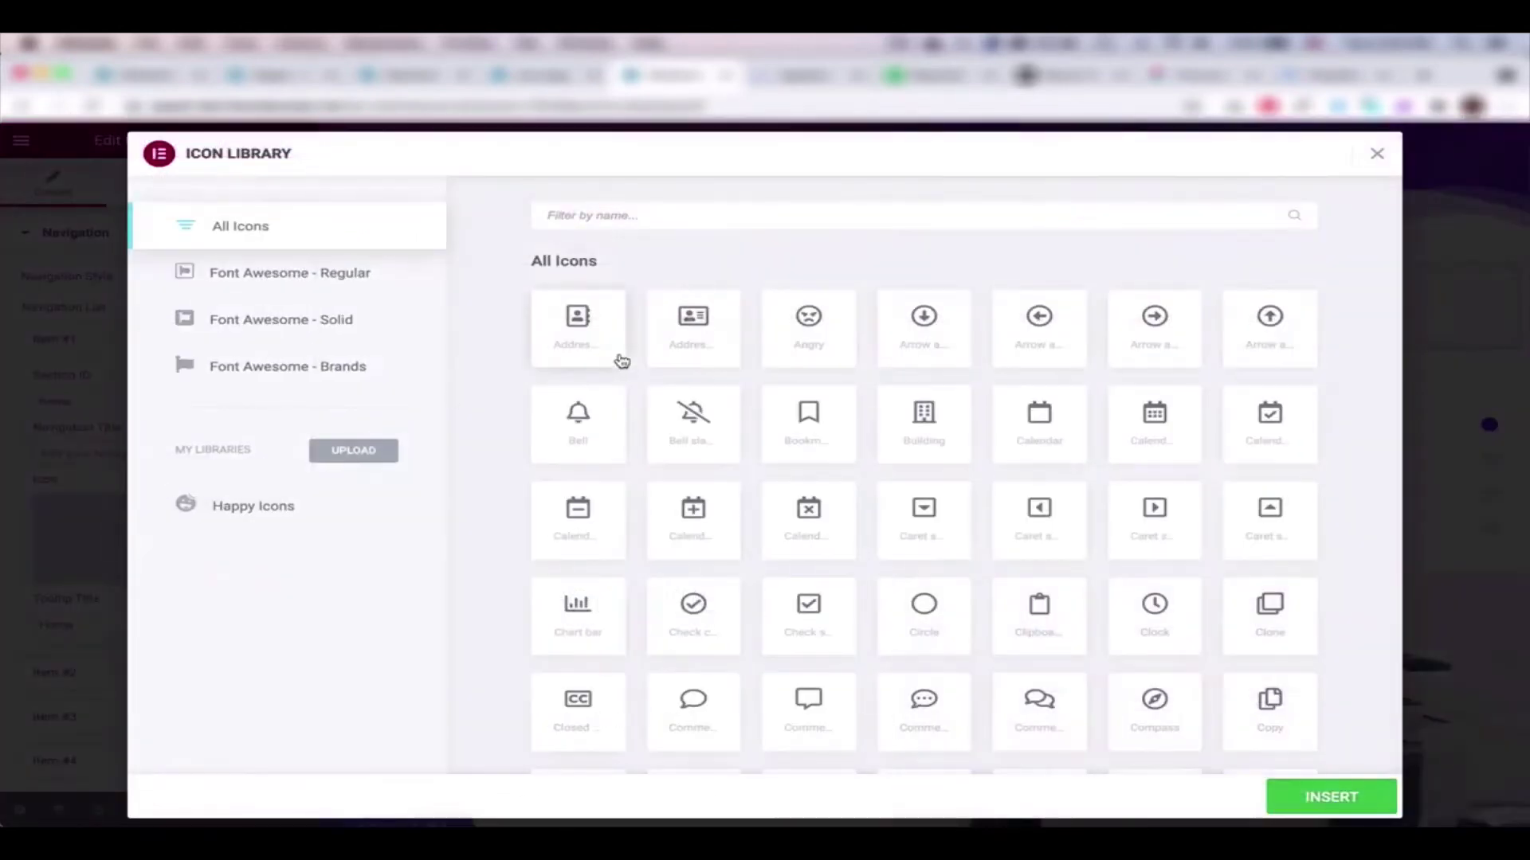
left_click(302, 323)
scroll(881, 518, "down", 15)
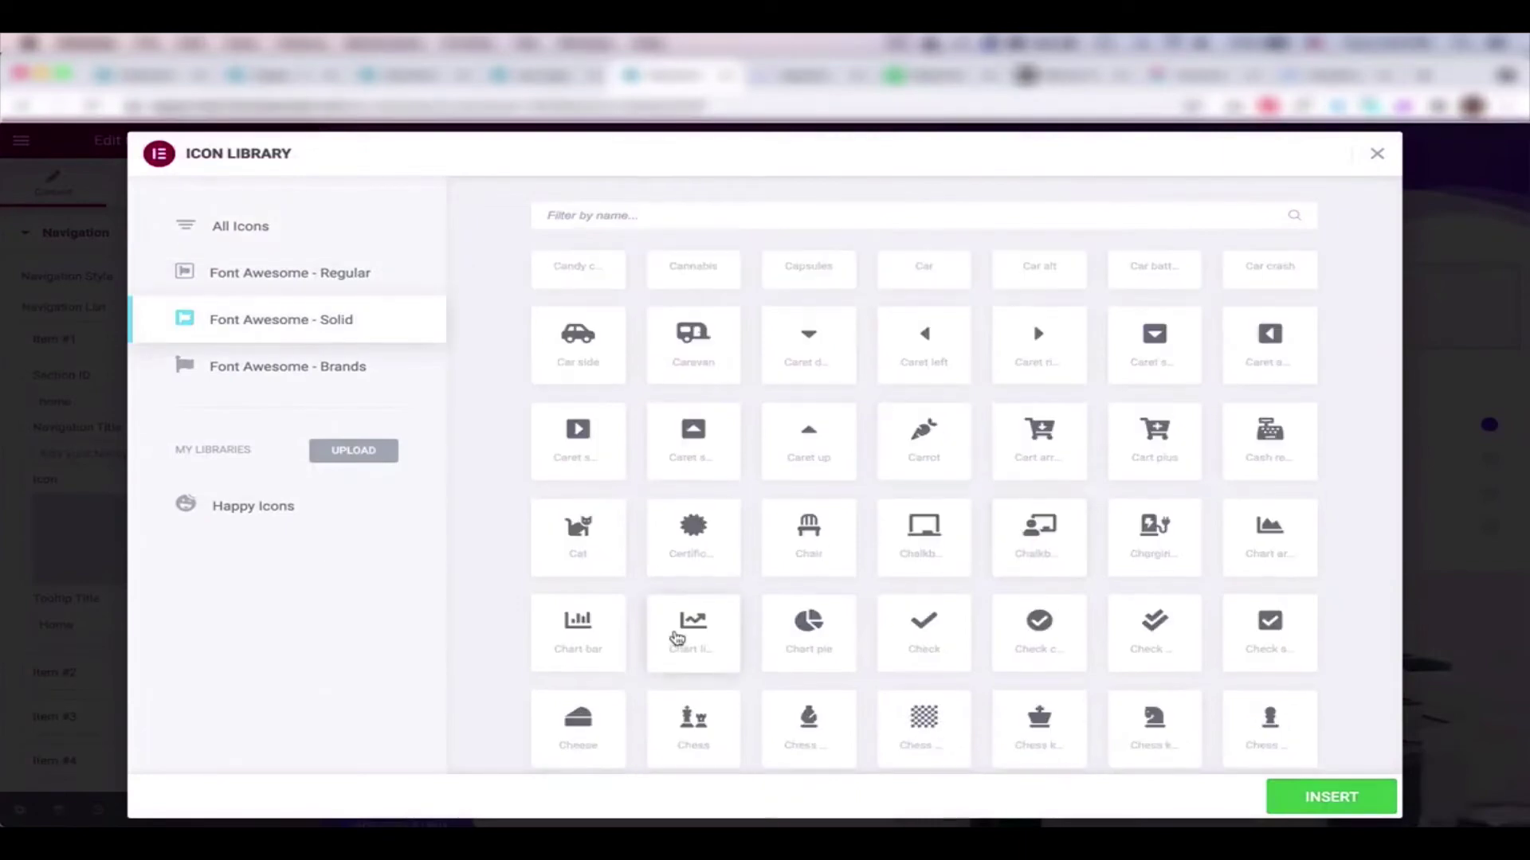
left_click(1314, 806)
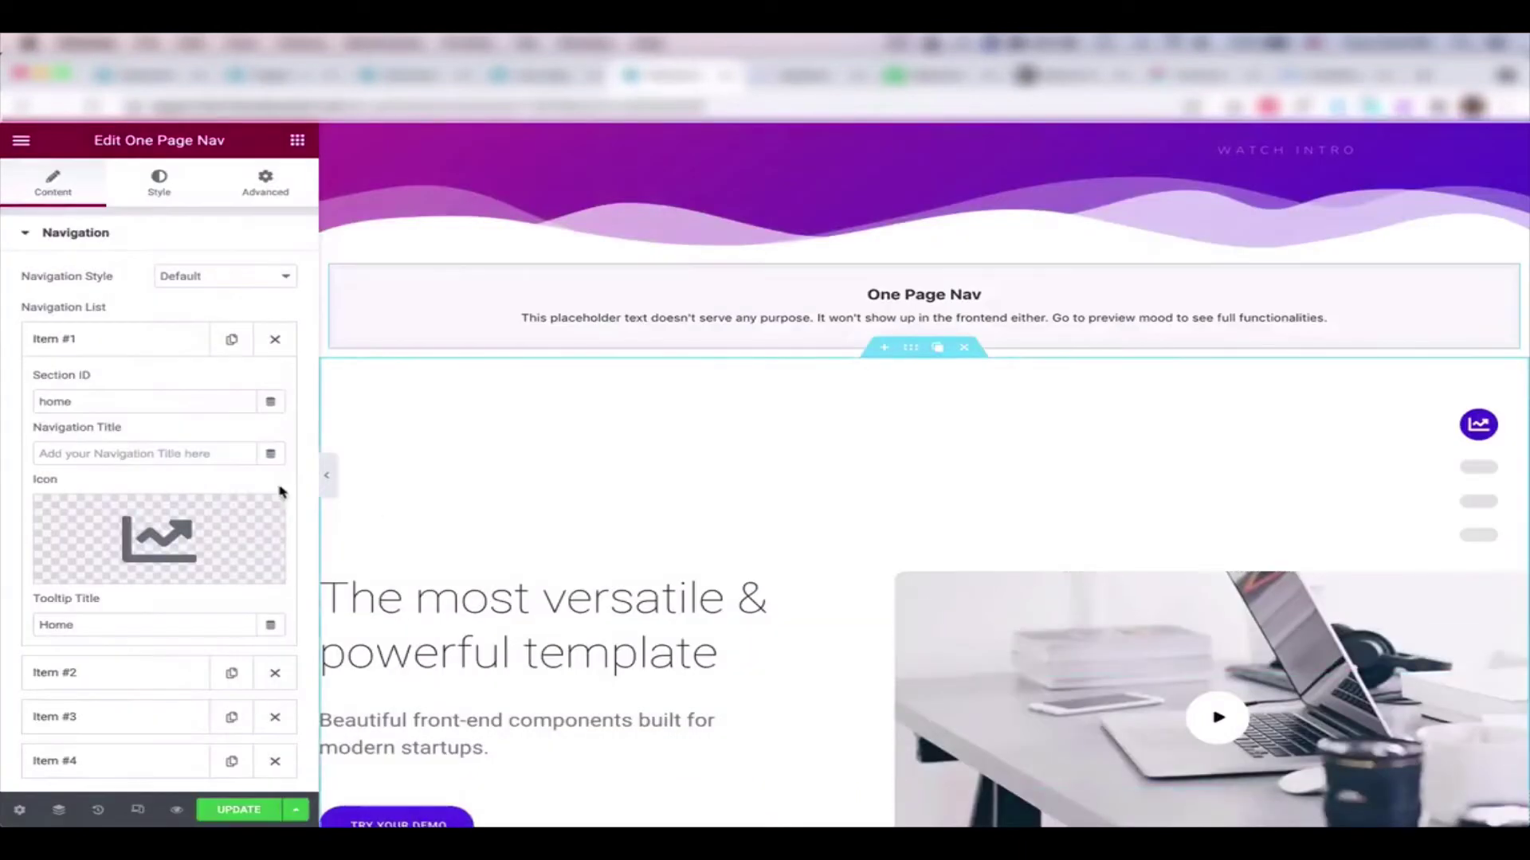
left_click(148, 344)
Give Item #2 the chart-bar icon, found by searching 'bar'.
left_click(146, 385)
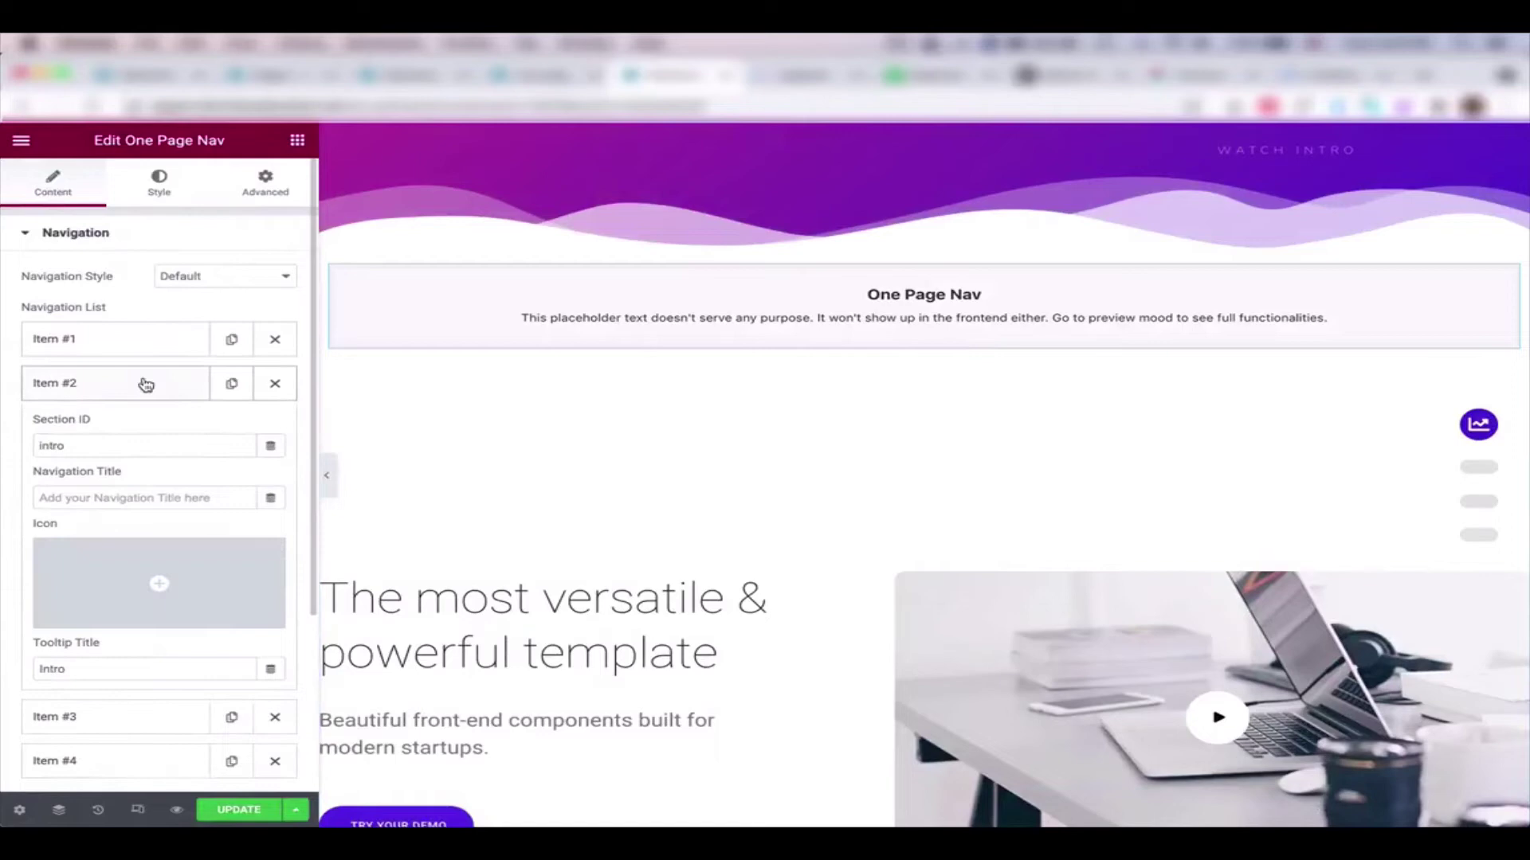
left_click(152, 580)
left_click(335, 321)
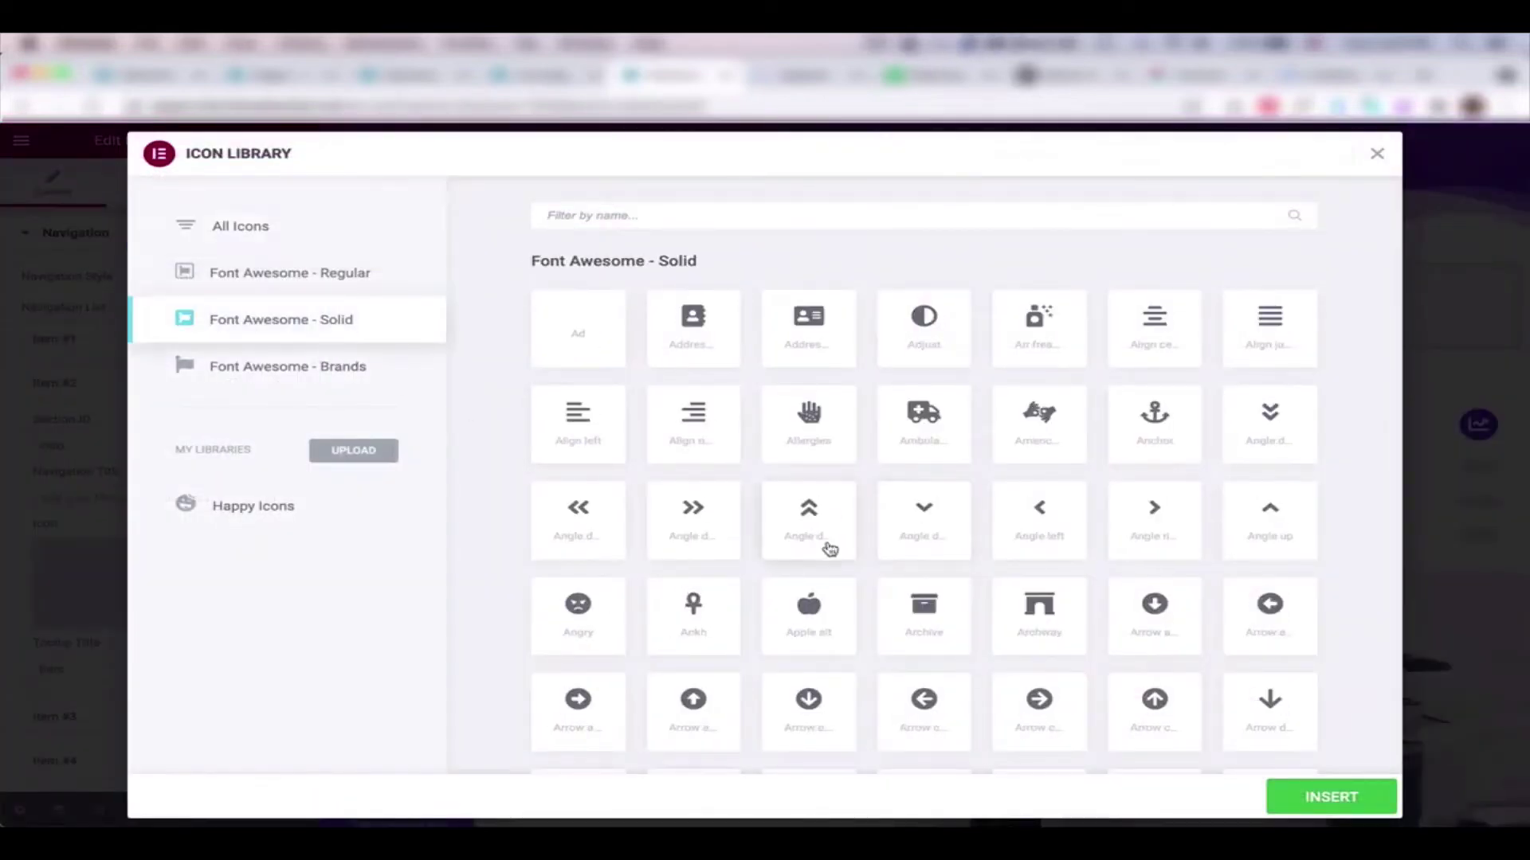
scroll(863, 673, "down", 5)
scroll(888, 550, "down", 2)
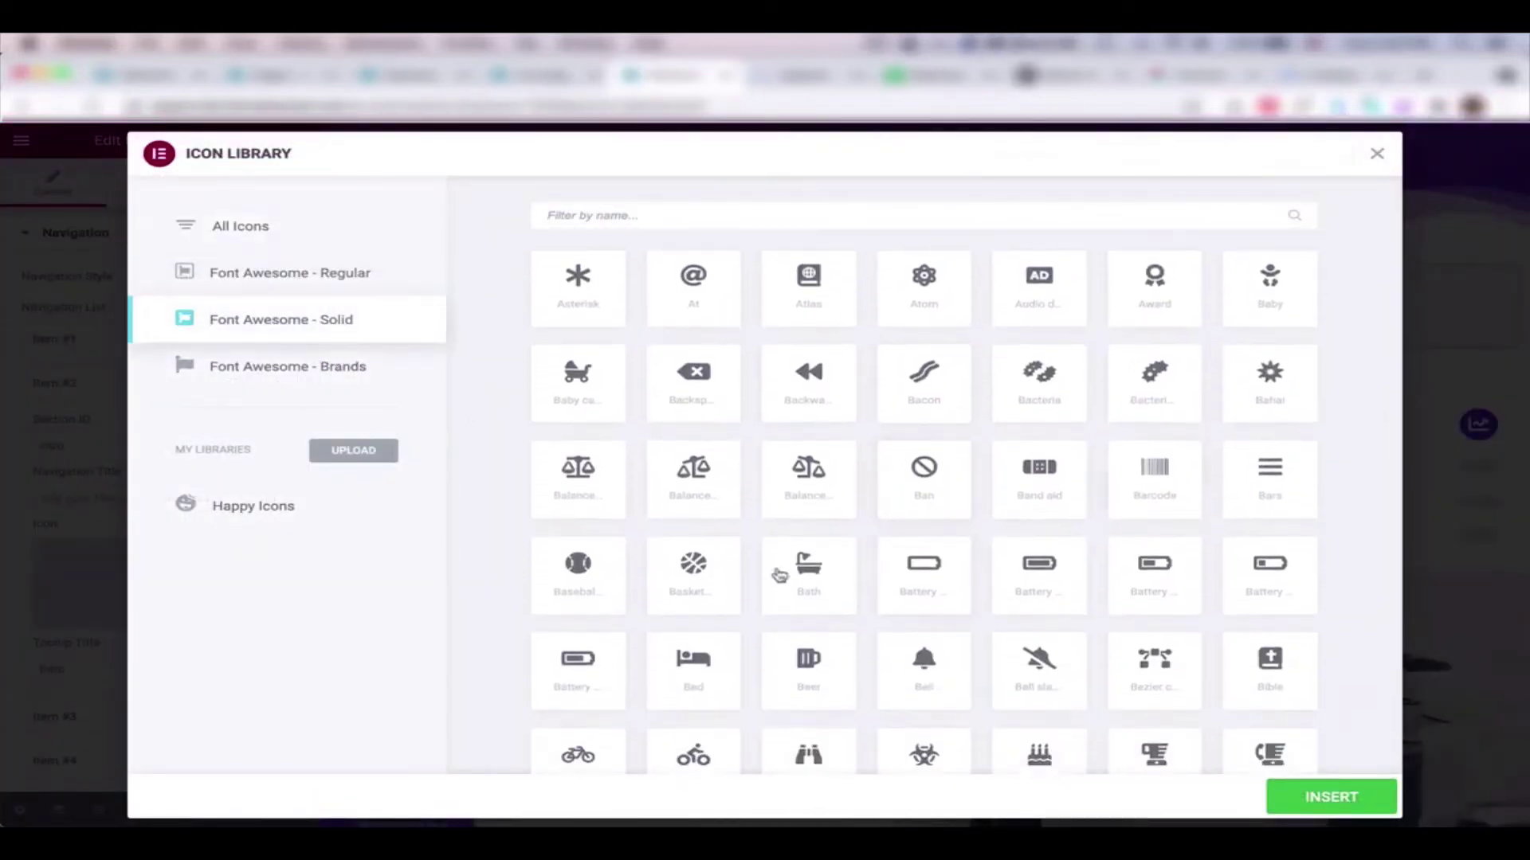
scroll(779, 575, "down", 5)
scroll(720, 588, "down", 2)
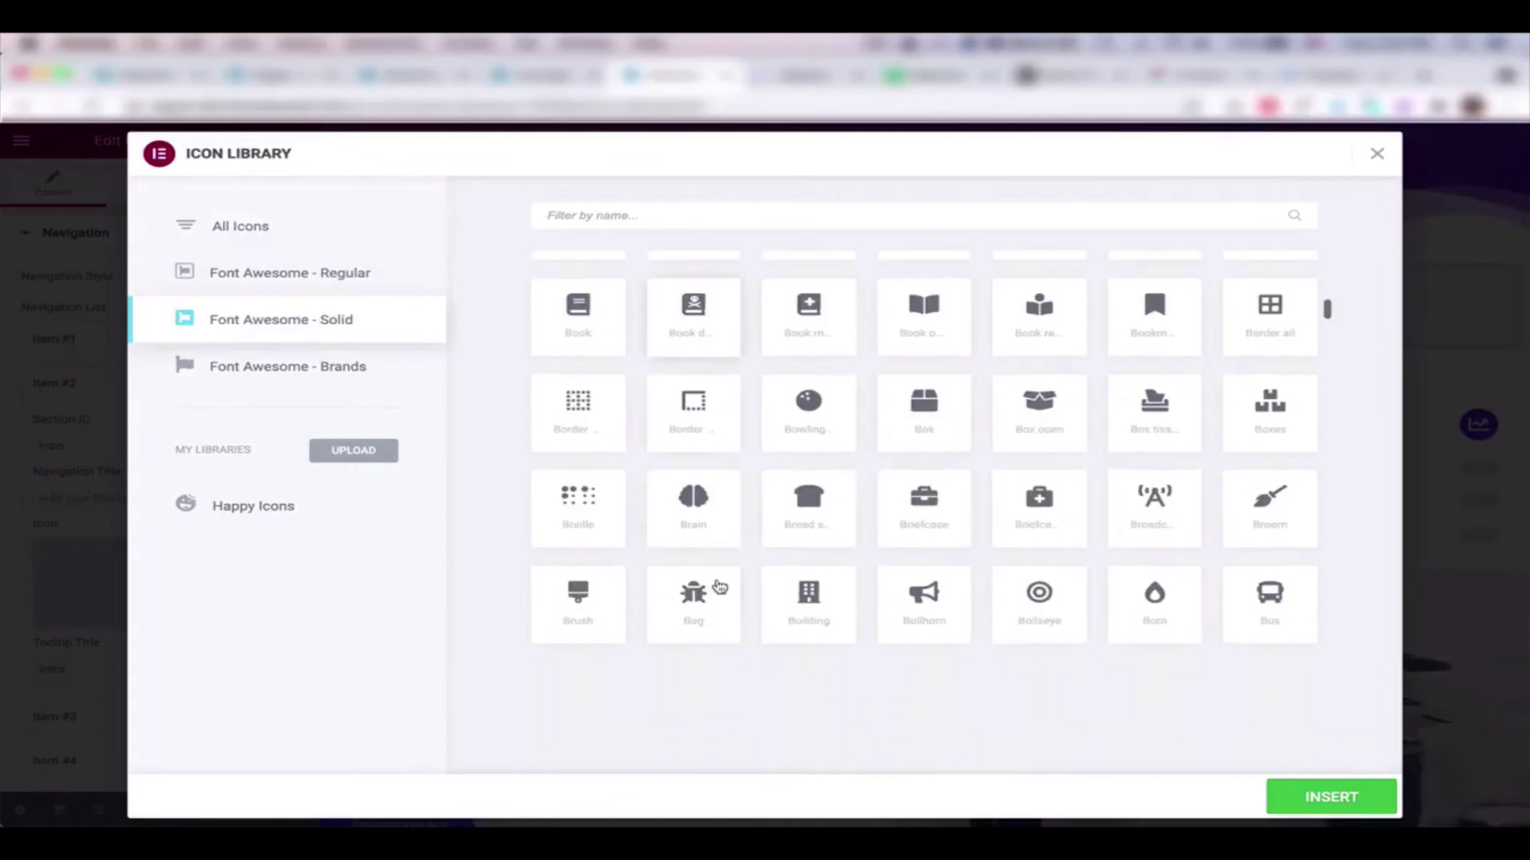
left_click(680, 214)
type("bar")
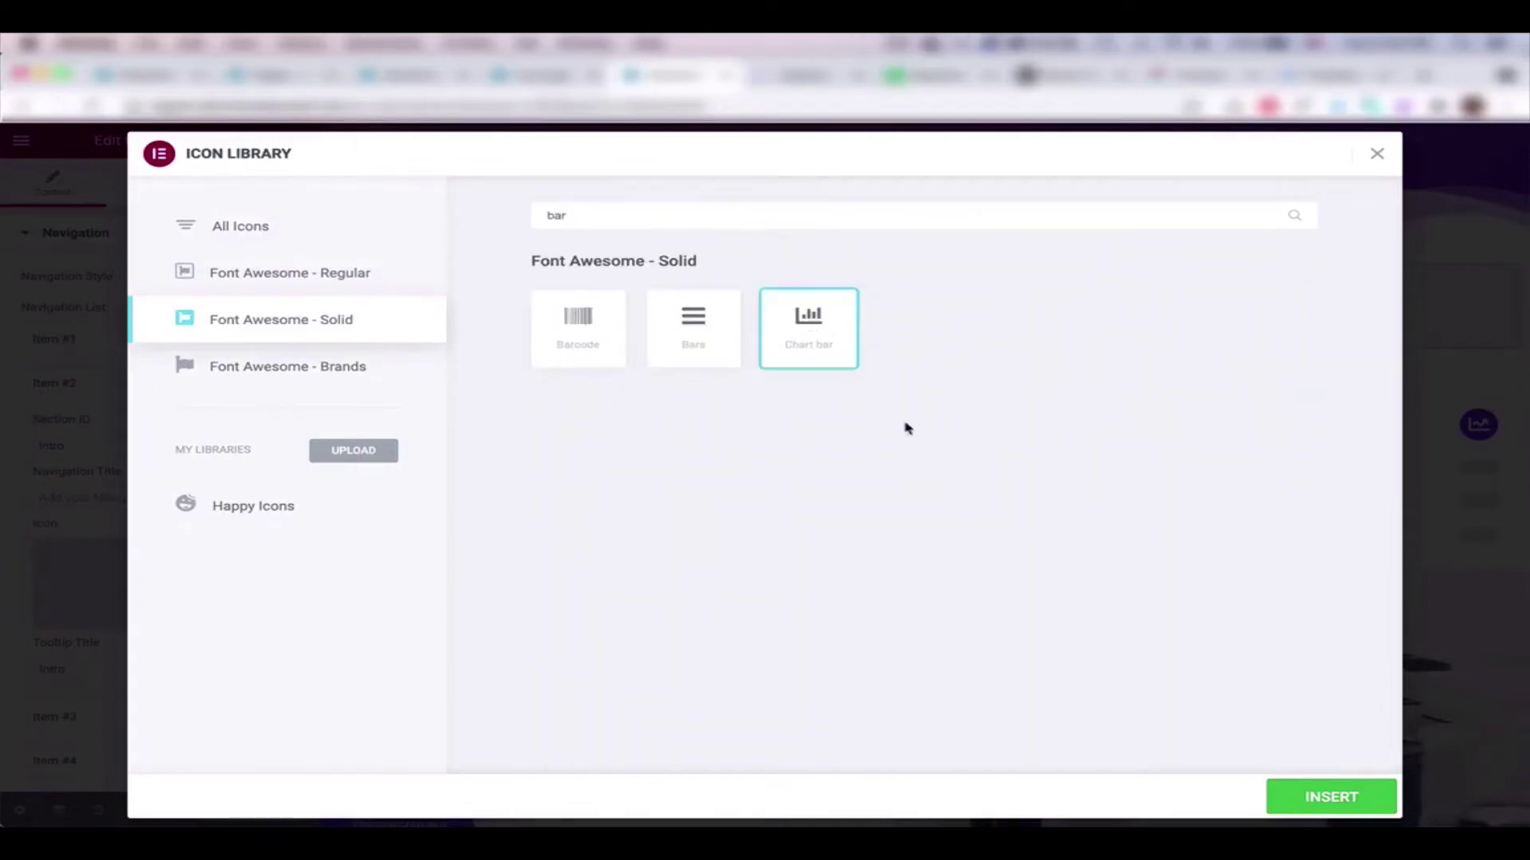
left_click(1295, 796)
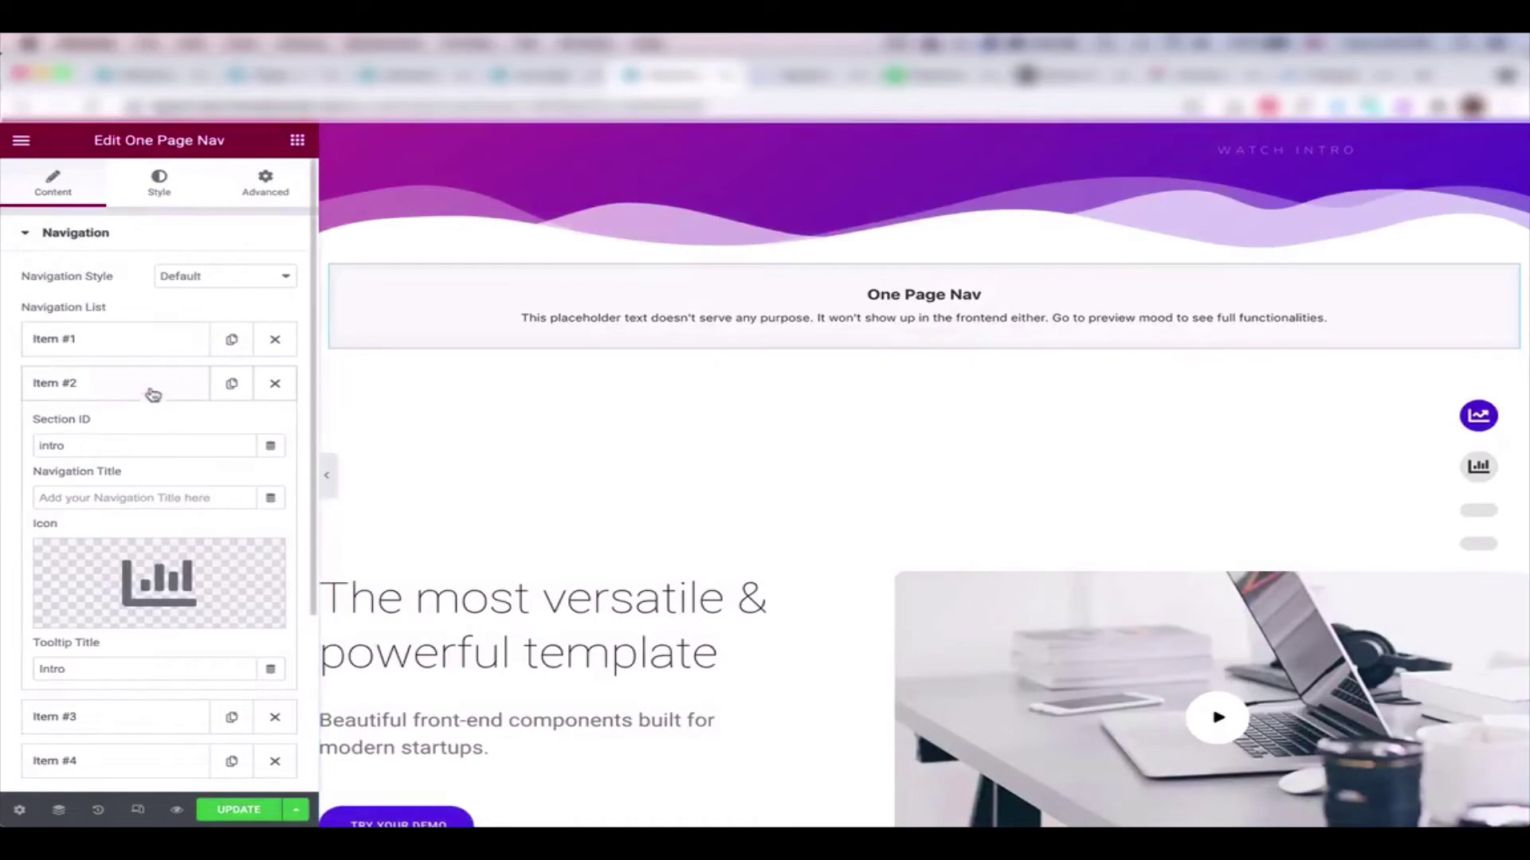
left_click(149, 387)
Give Items #3 and #4 the hand-holding-usd and layer-group icons.
left_click(136, 428)
left_click(118, 613)
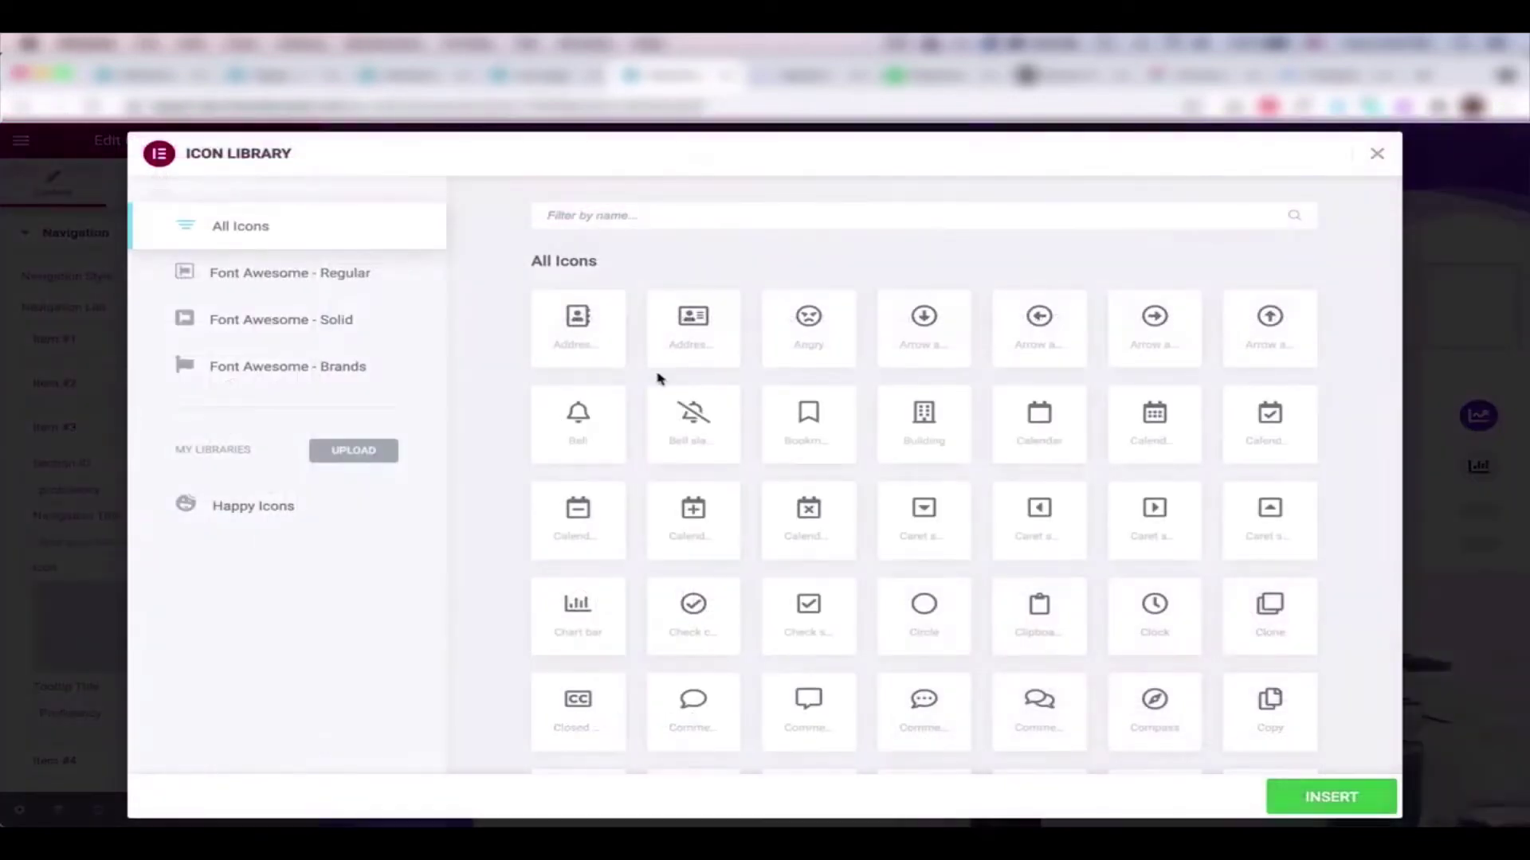
scroll(855, 509, "down", 5)
scroll(854, 510, "down", 5)
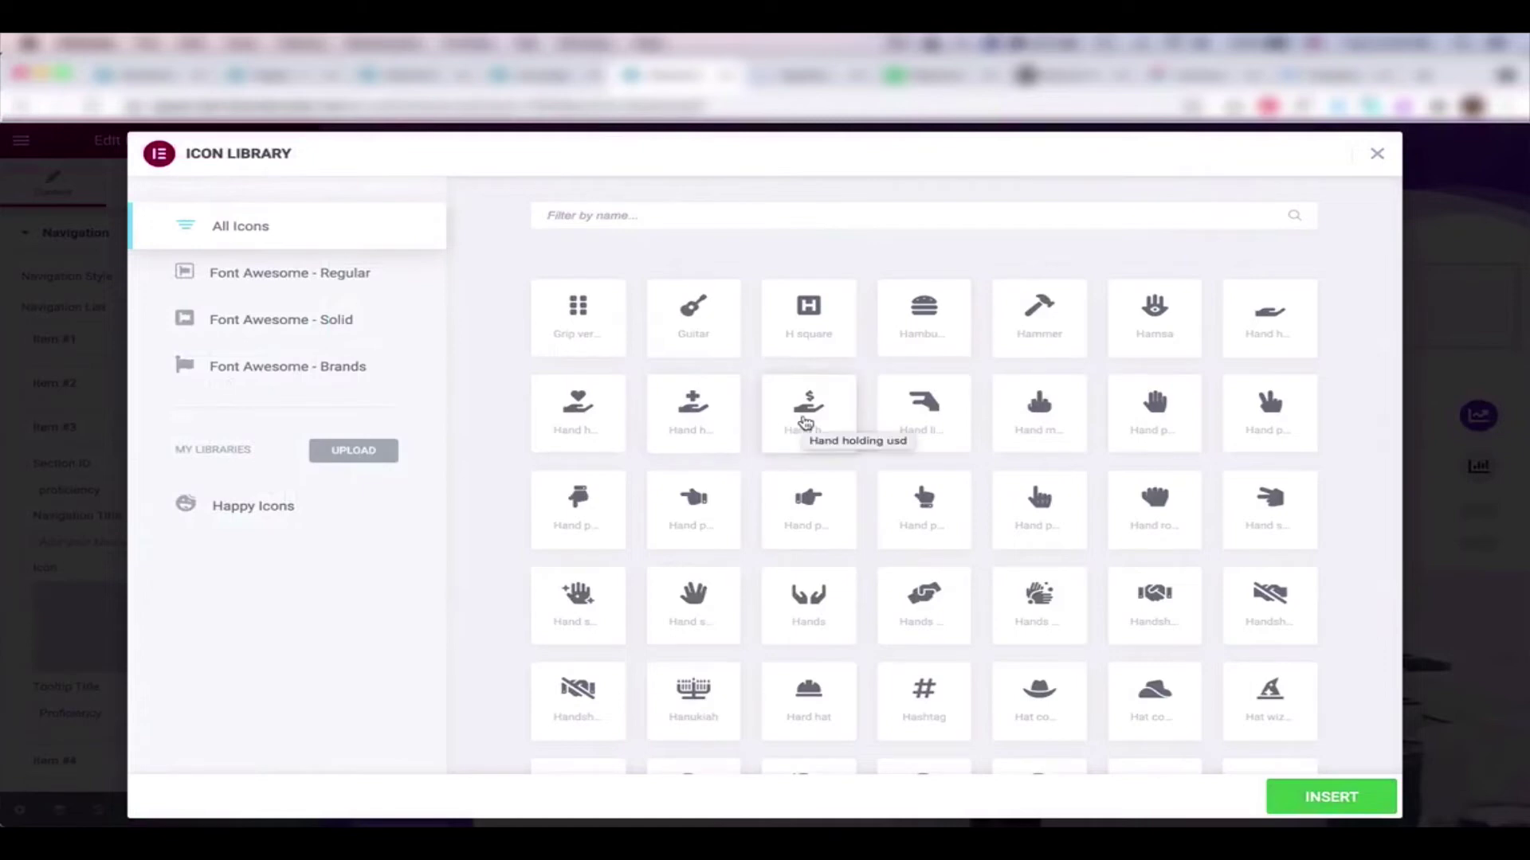
left_click(1302, 815)
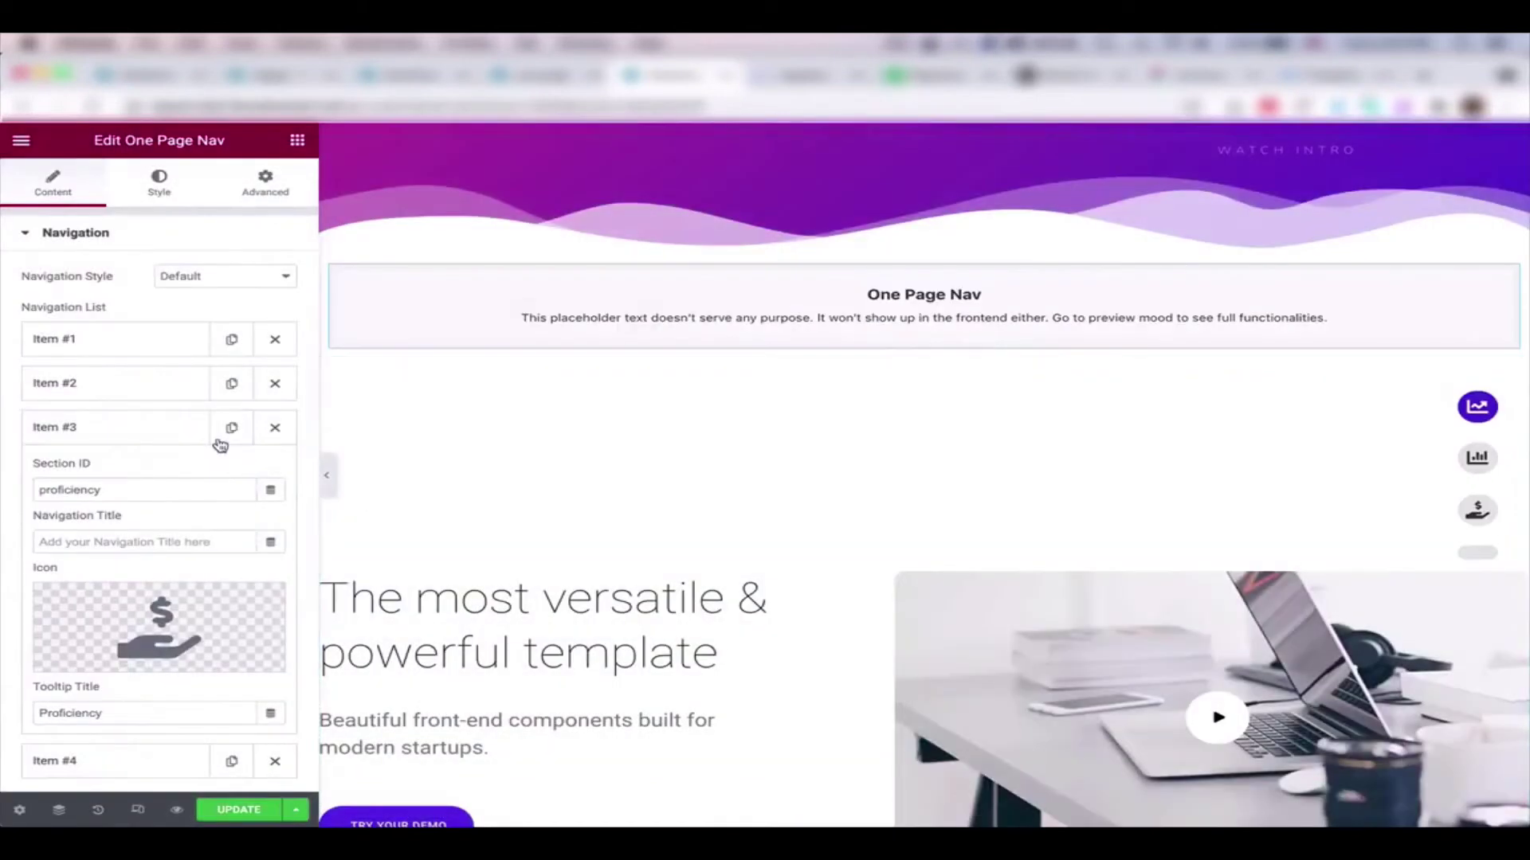
left_click(166, 431)
left_click(125, 470)
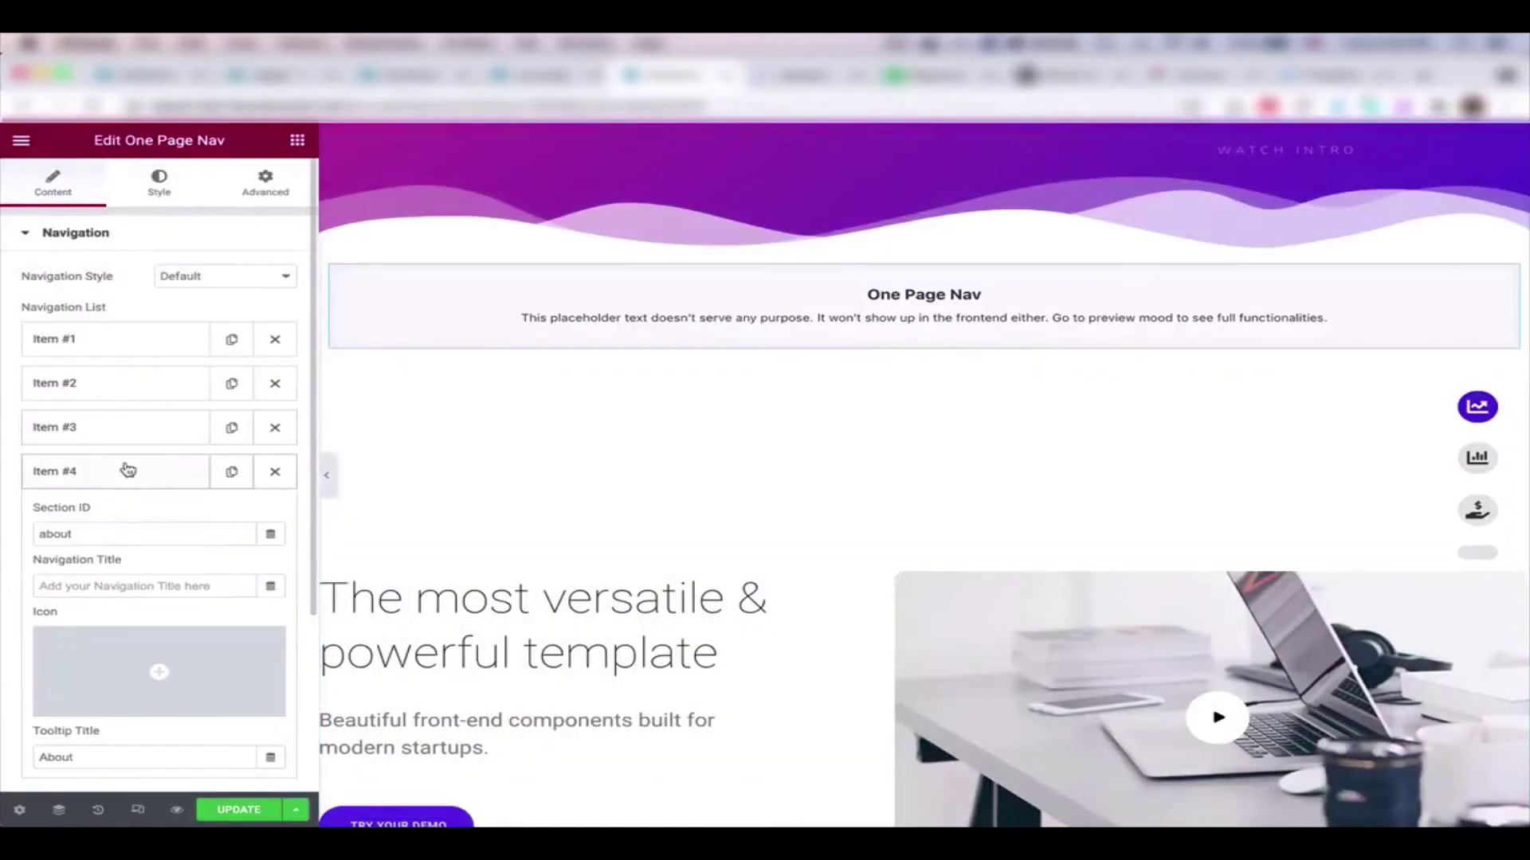
left_click(160, 642)
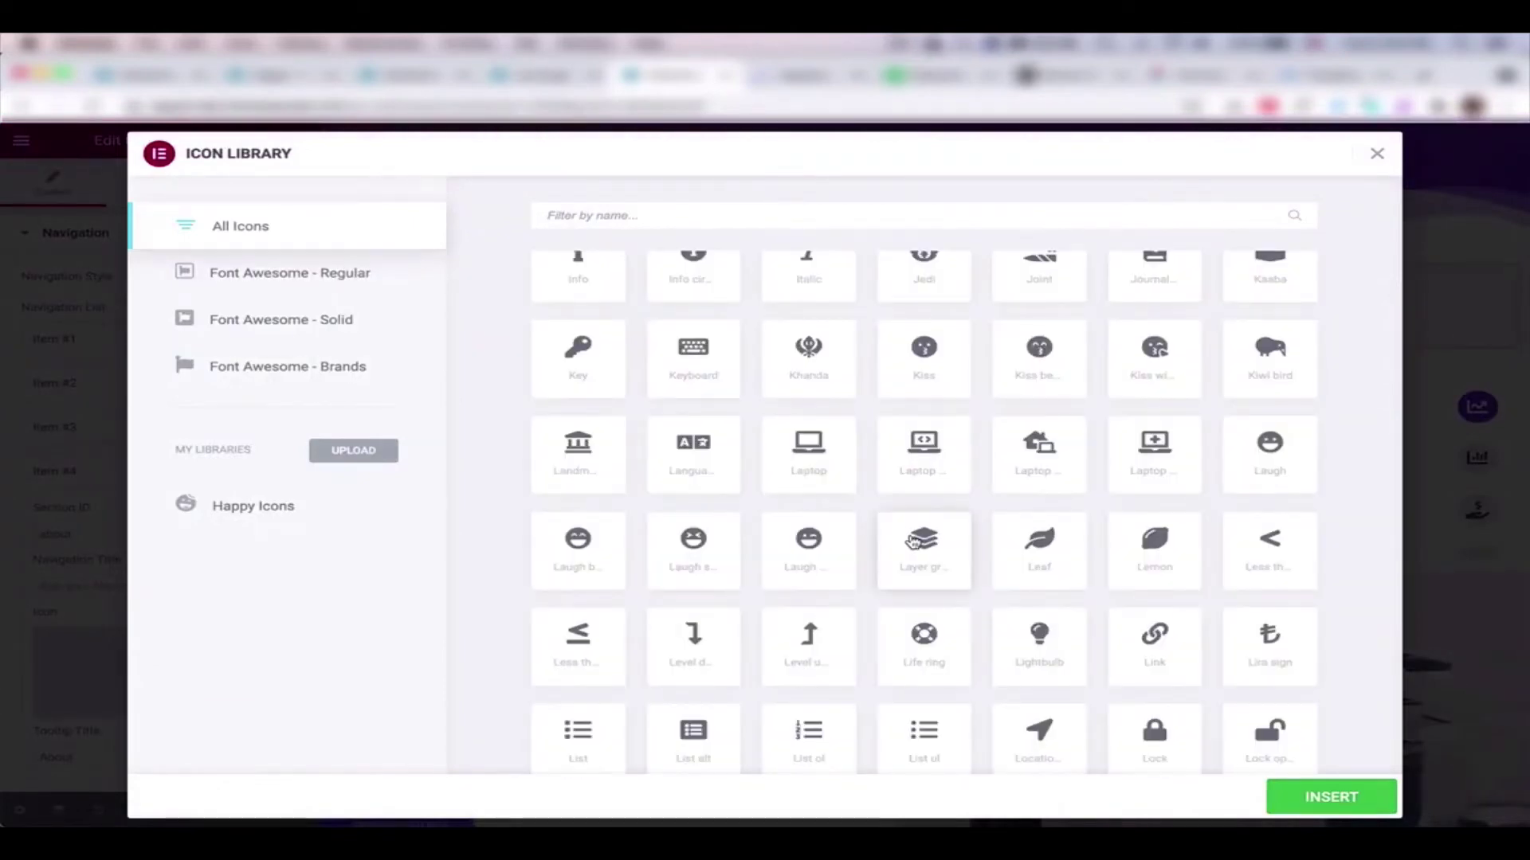
left_click(1300, 798)
left_click(167, 475)
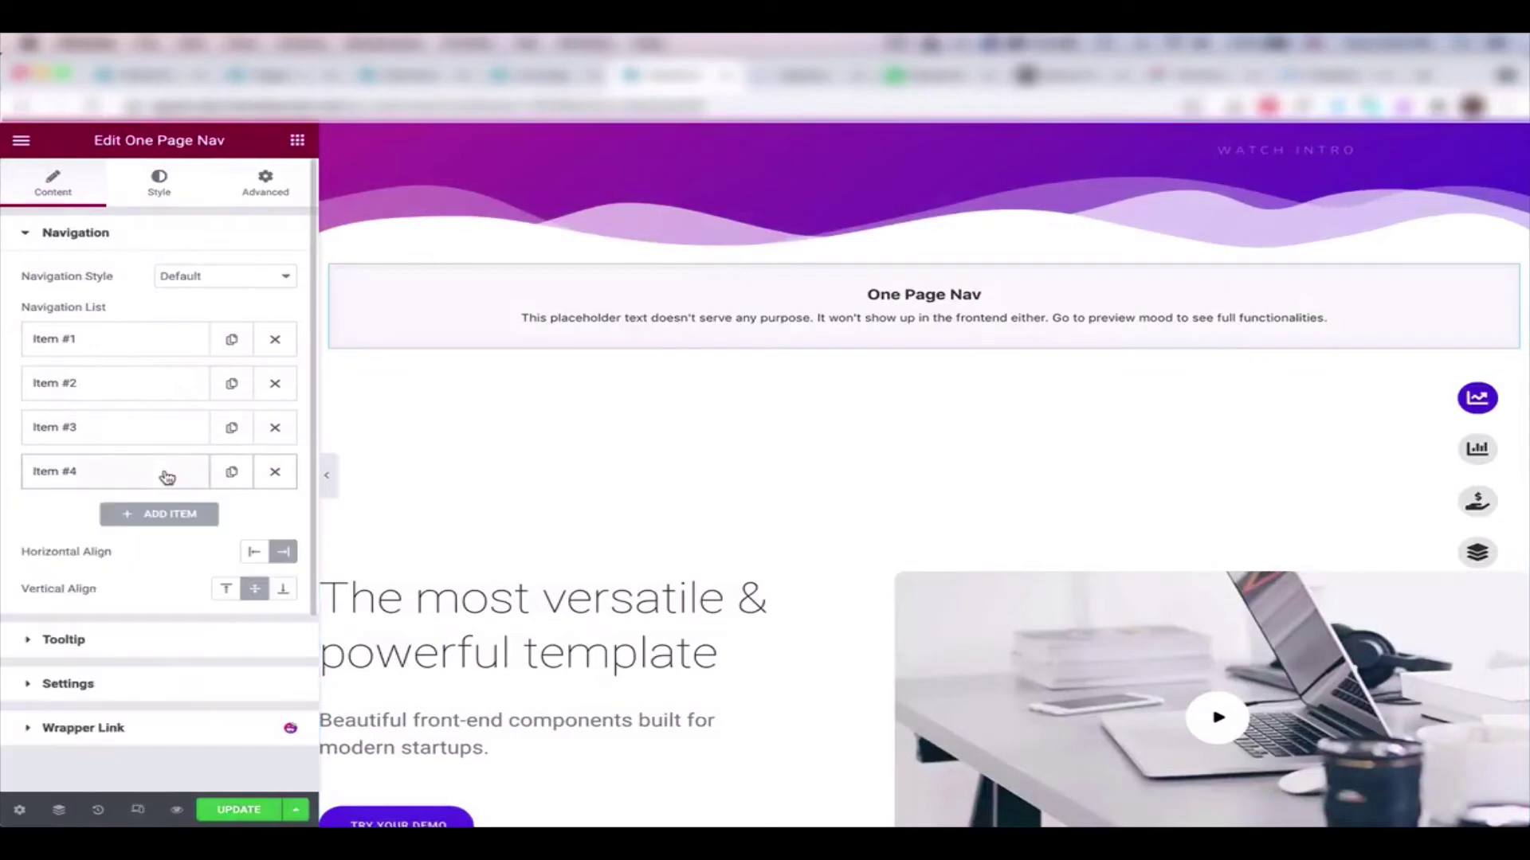
left_click(257, 552)
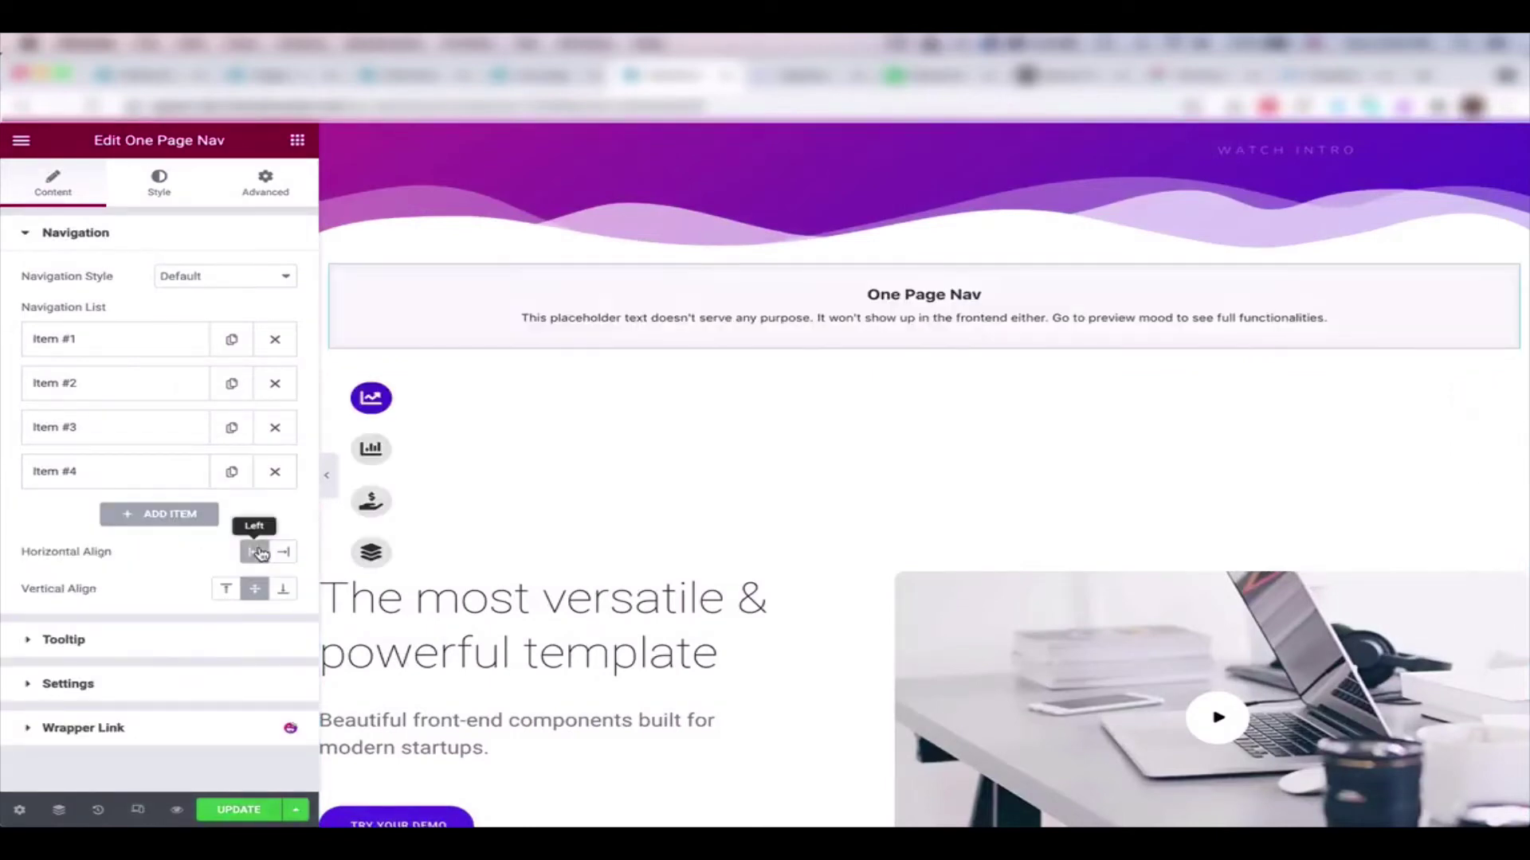
left_click(226, 590)
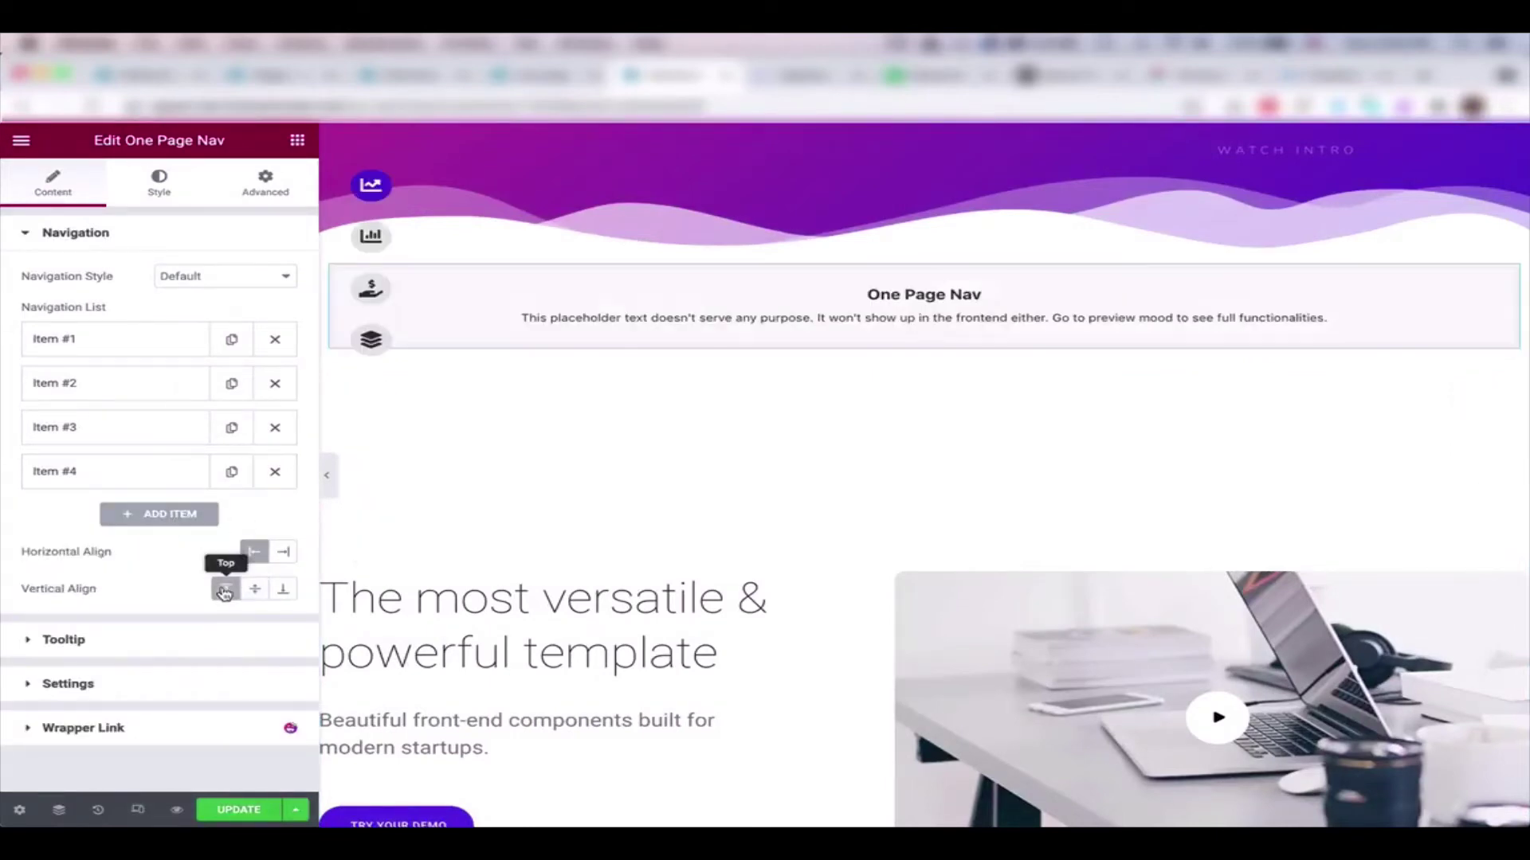
left_click(254, 591)
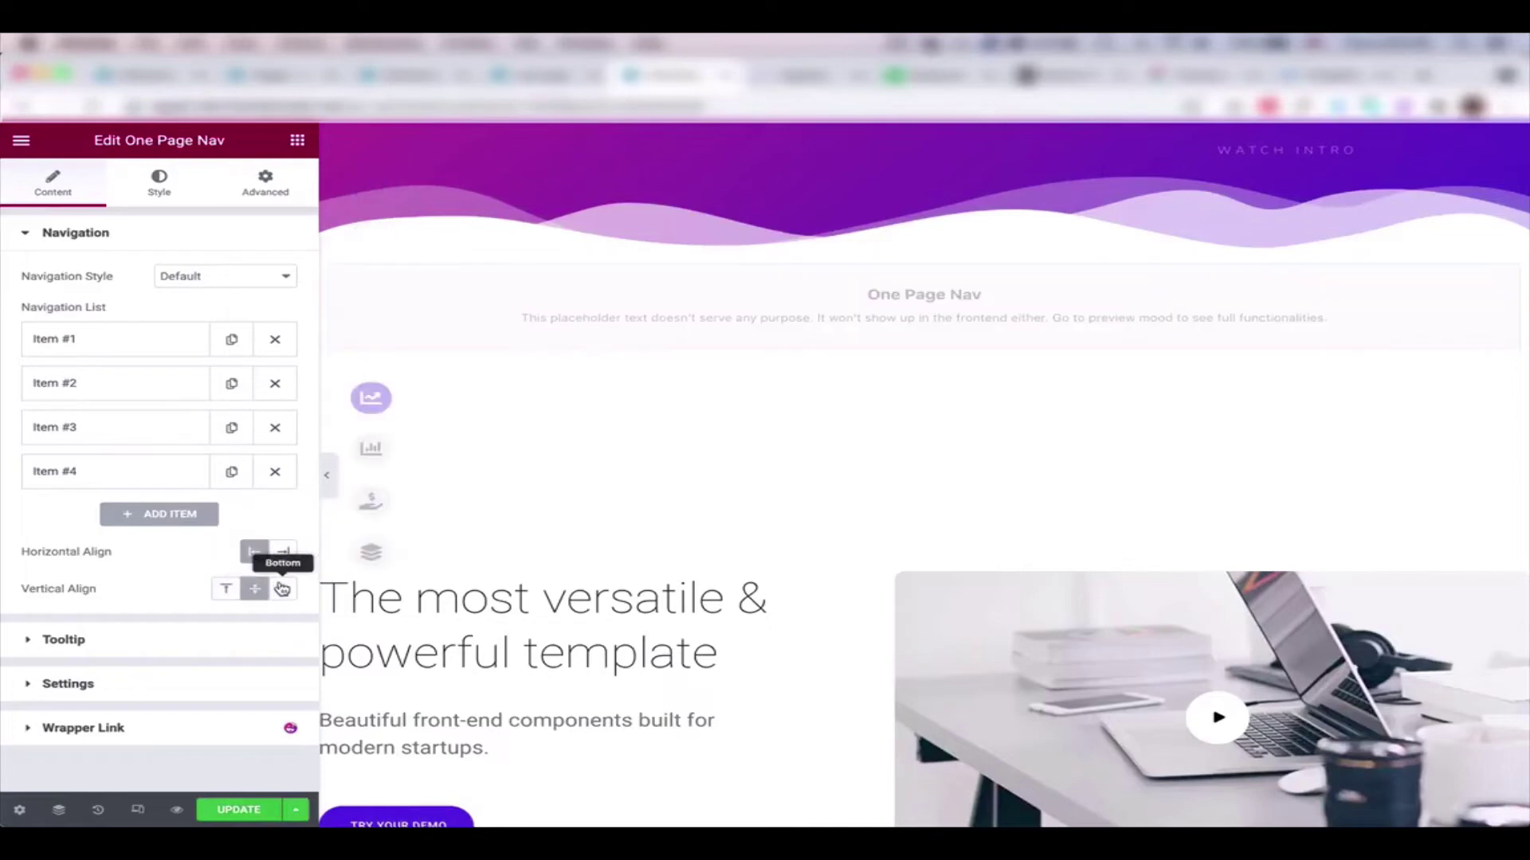
left_click(283, 552)
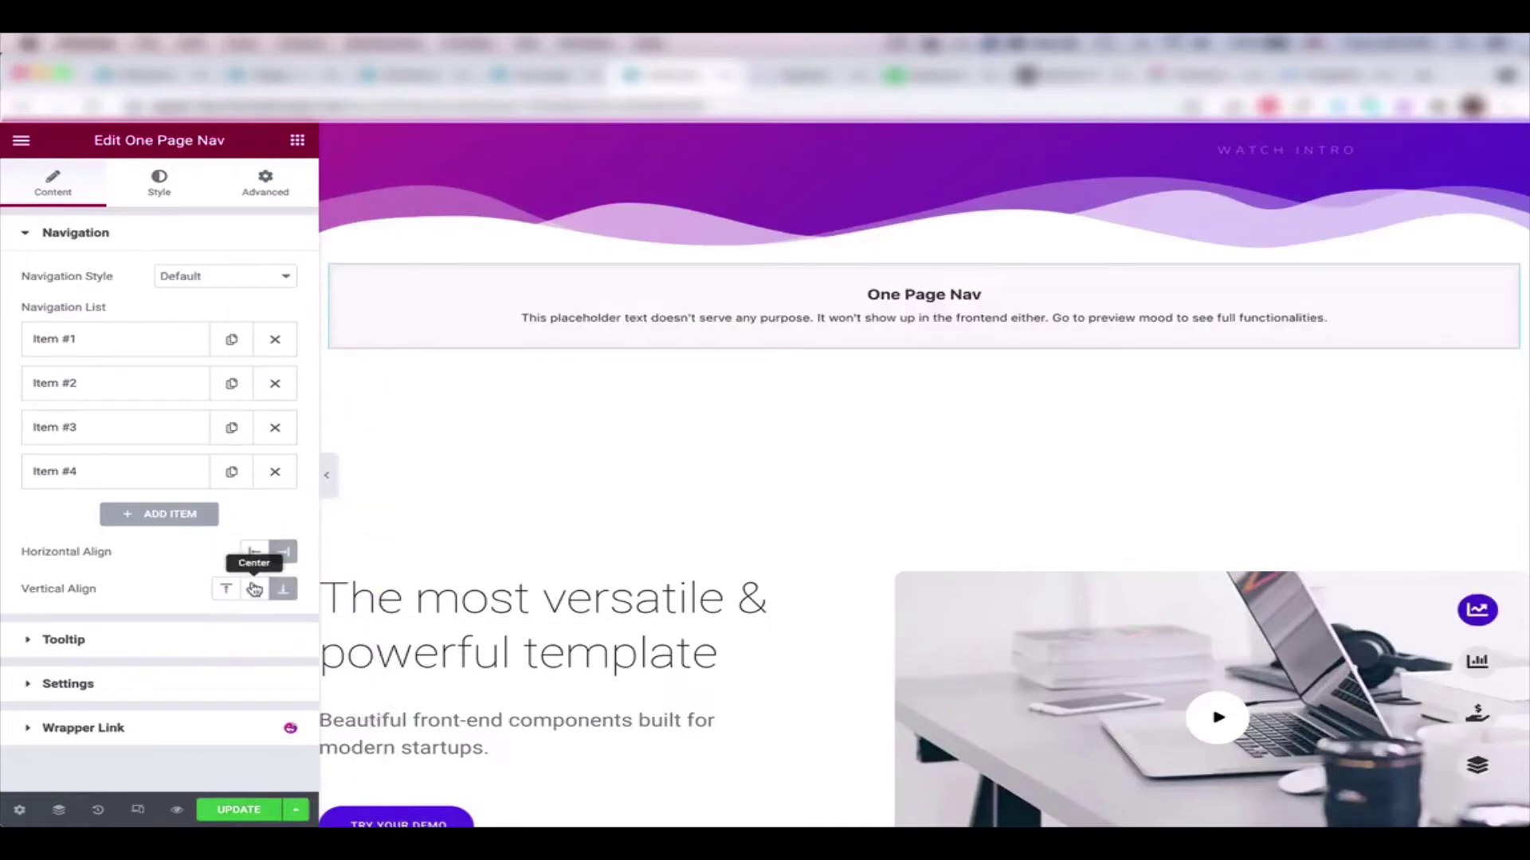
left_click(254, 588)
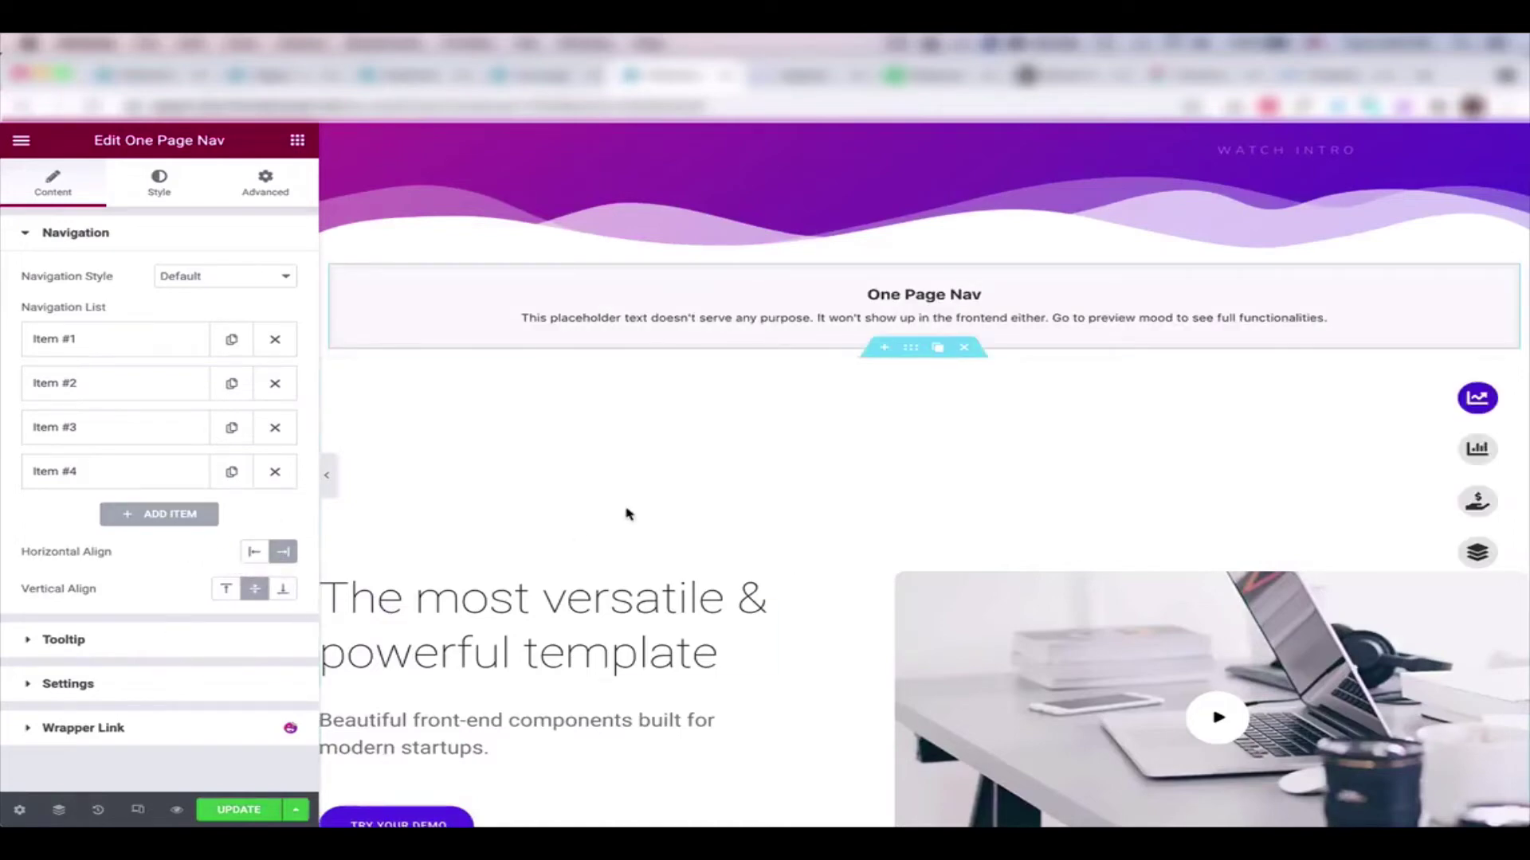
Try a navigation title on Item #1, then clear it to leave it empty.
left_click(116, 333)
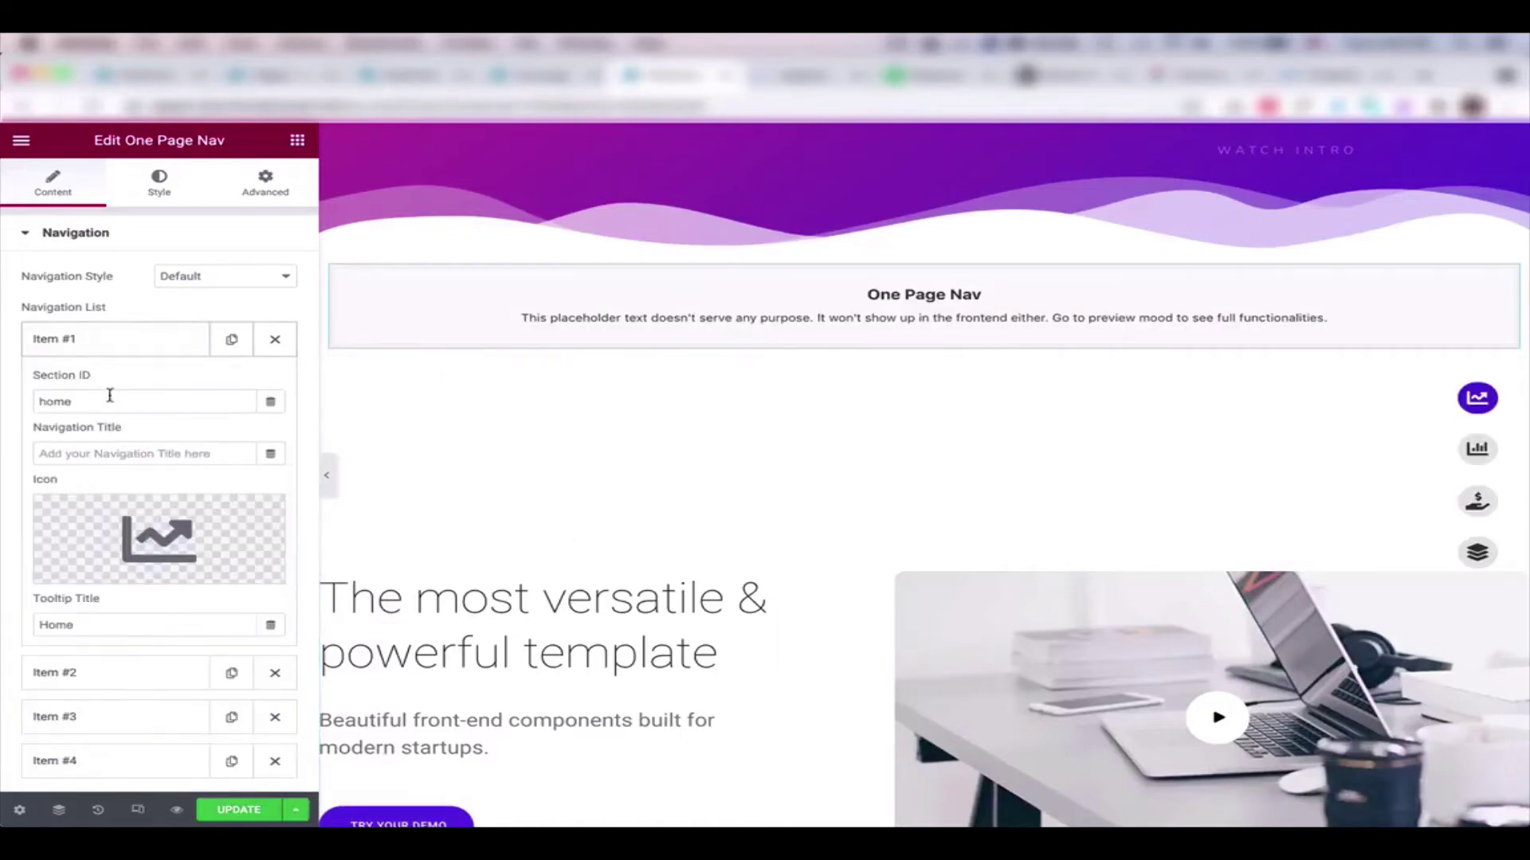
left_click(90, 452)
type("Ho")
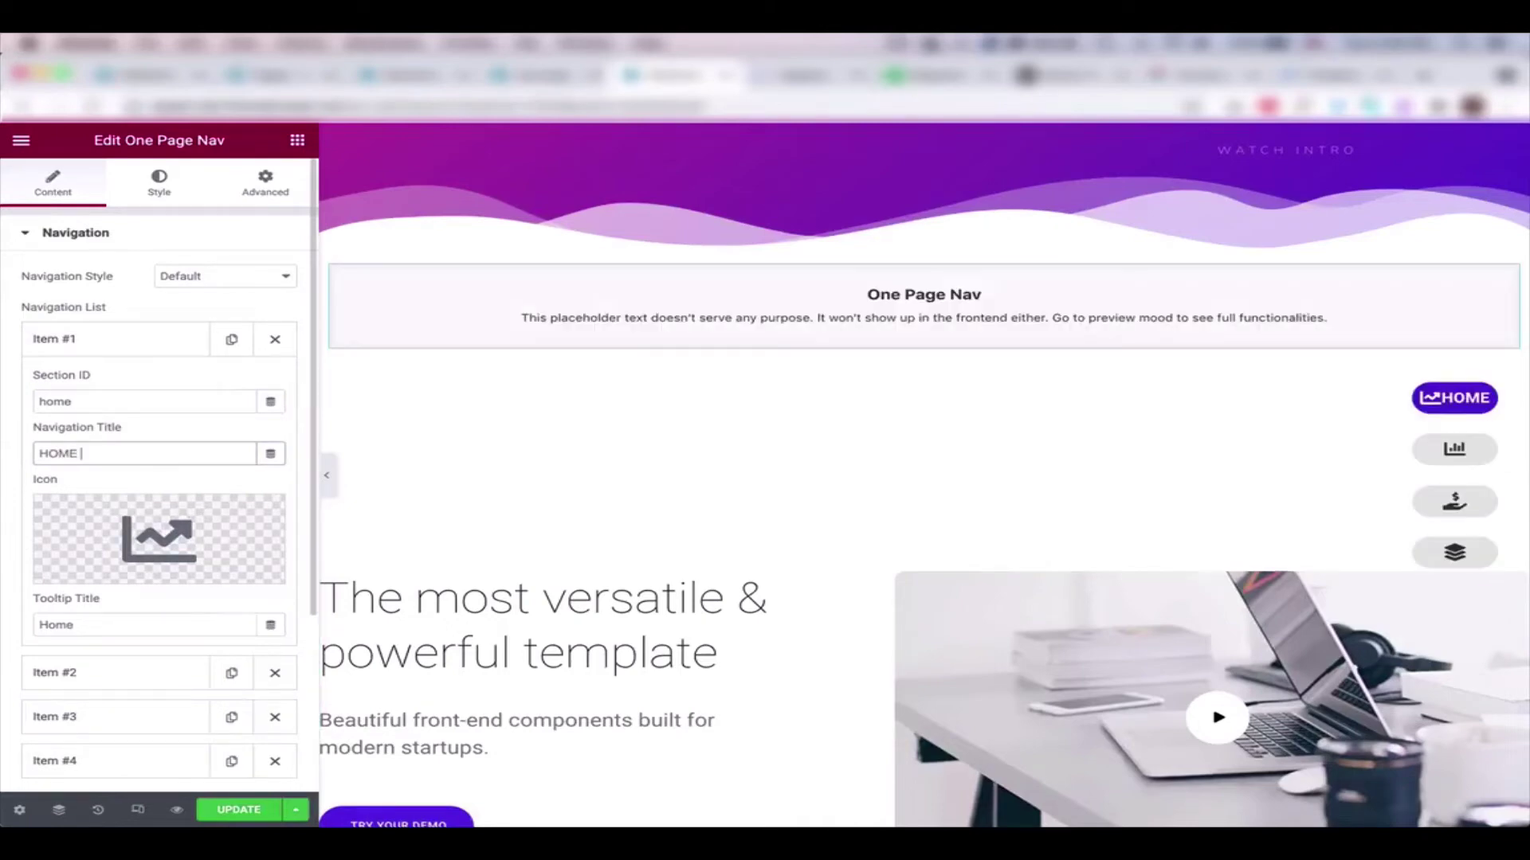
key("BackSpace")
key("BackSpace")
key("BackSpace")
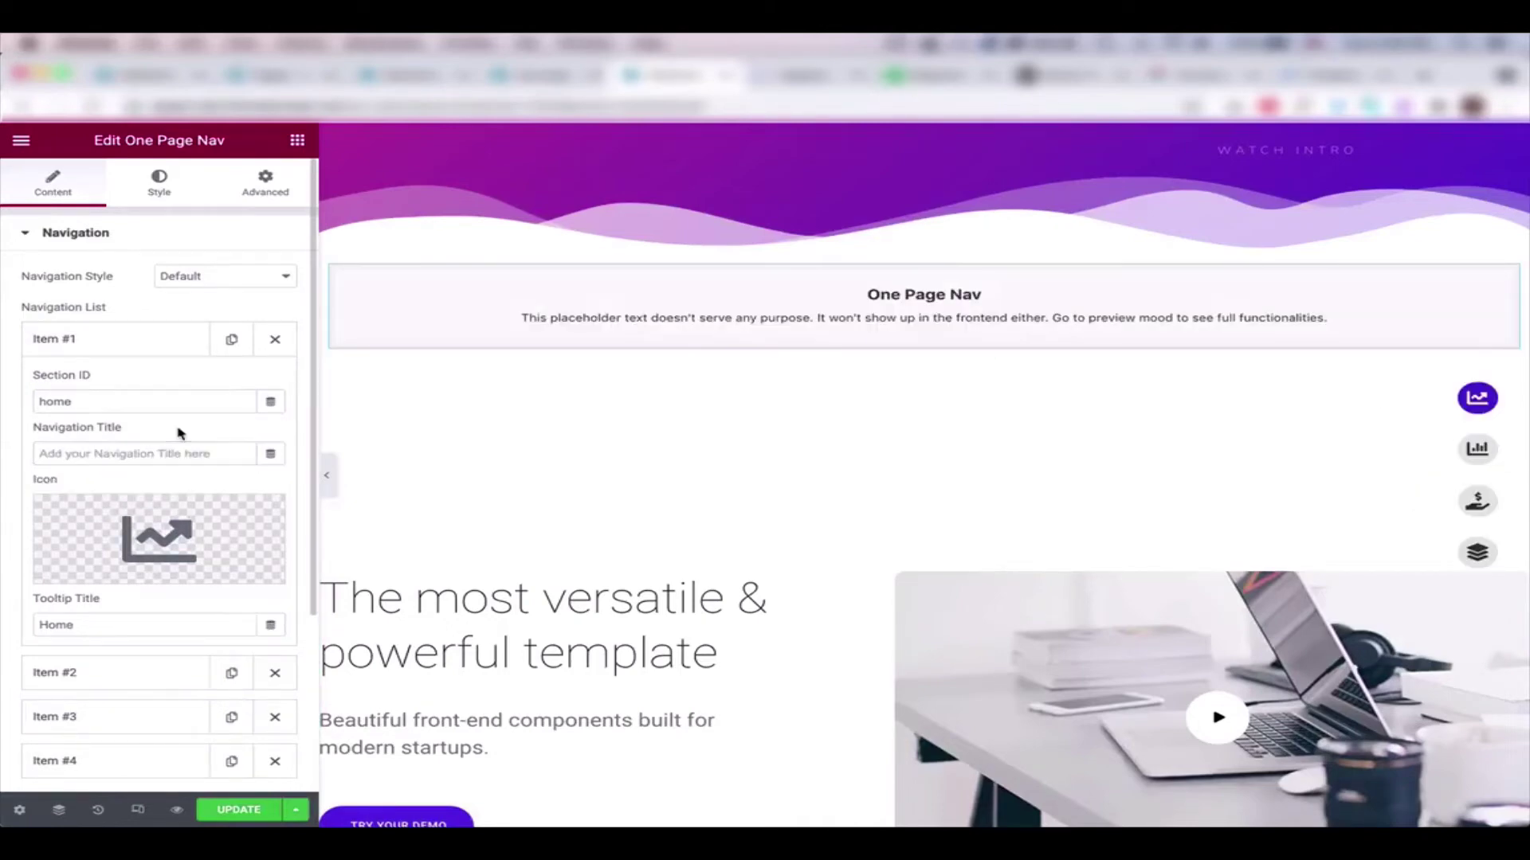
Collapse Navigation Margin and expand Navigation Content in the widget's style settings.
left_click(164, 187)
left_click(151, 235)
left_click(127, 279)
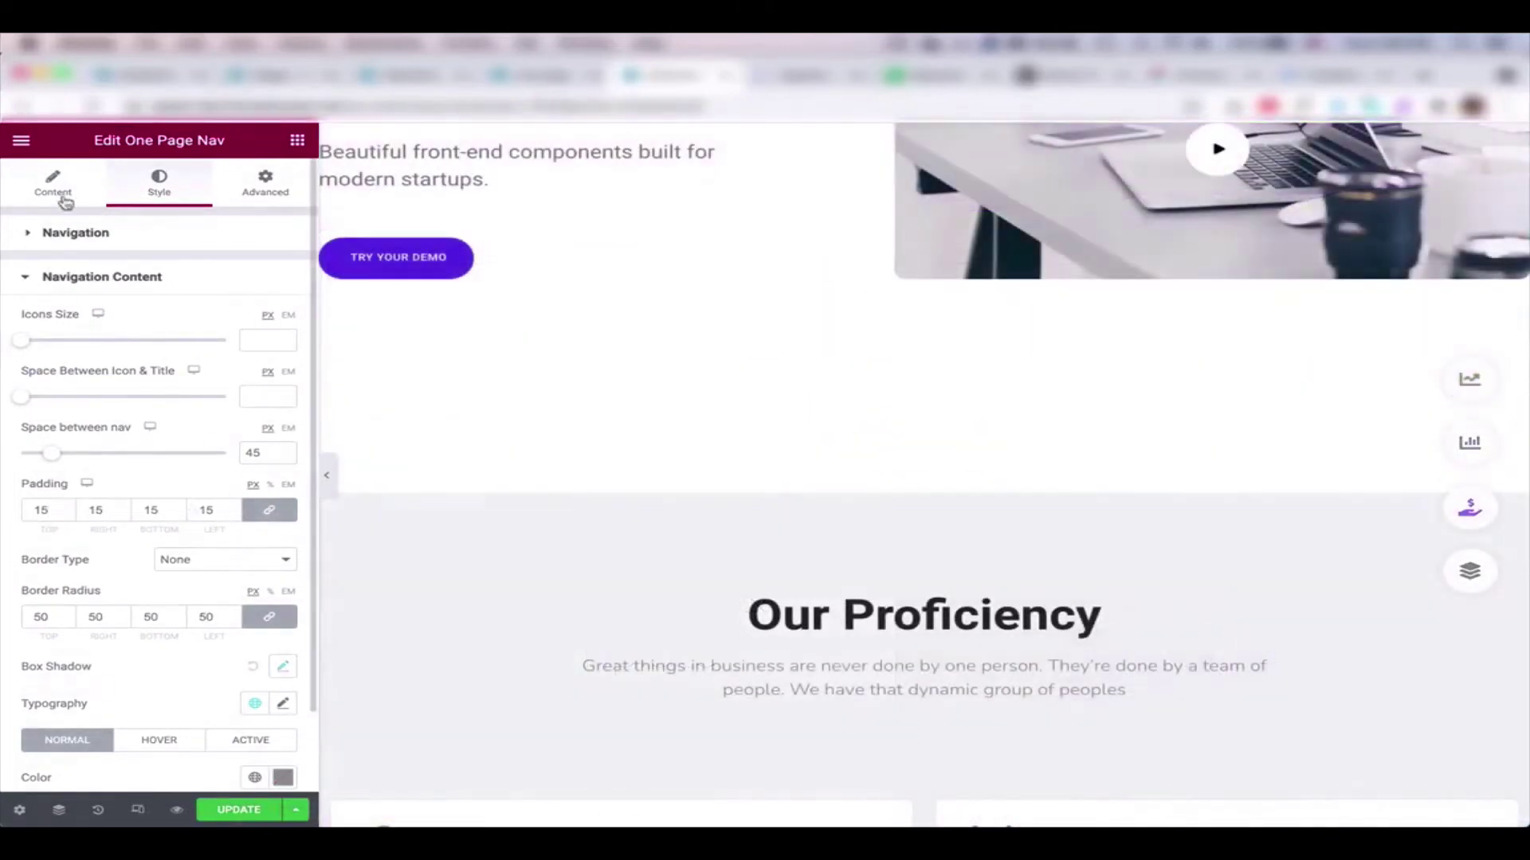
Pick Berta from the Navigation Style dropdown in the content settings.
left_click(66, 199)
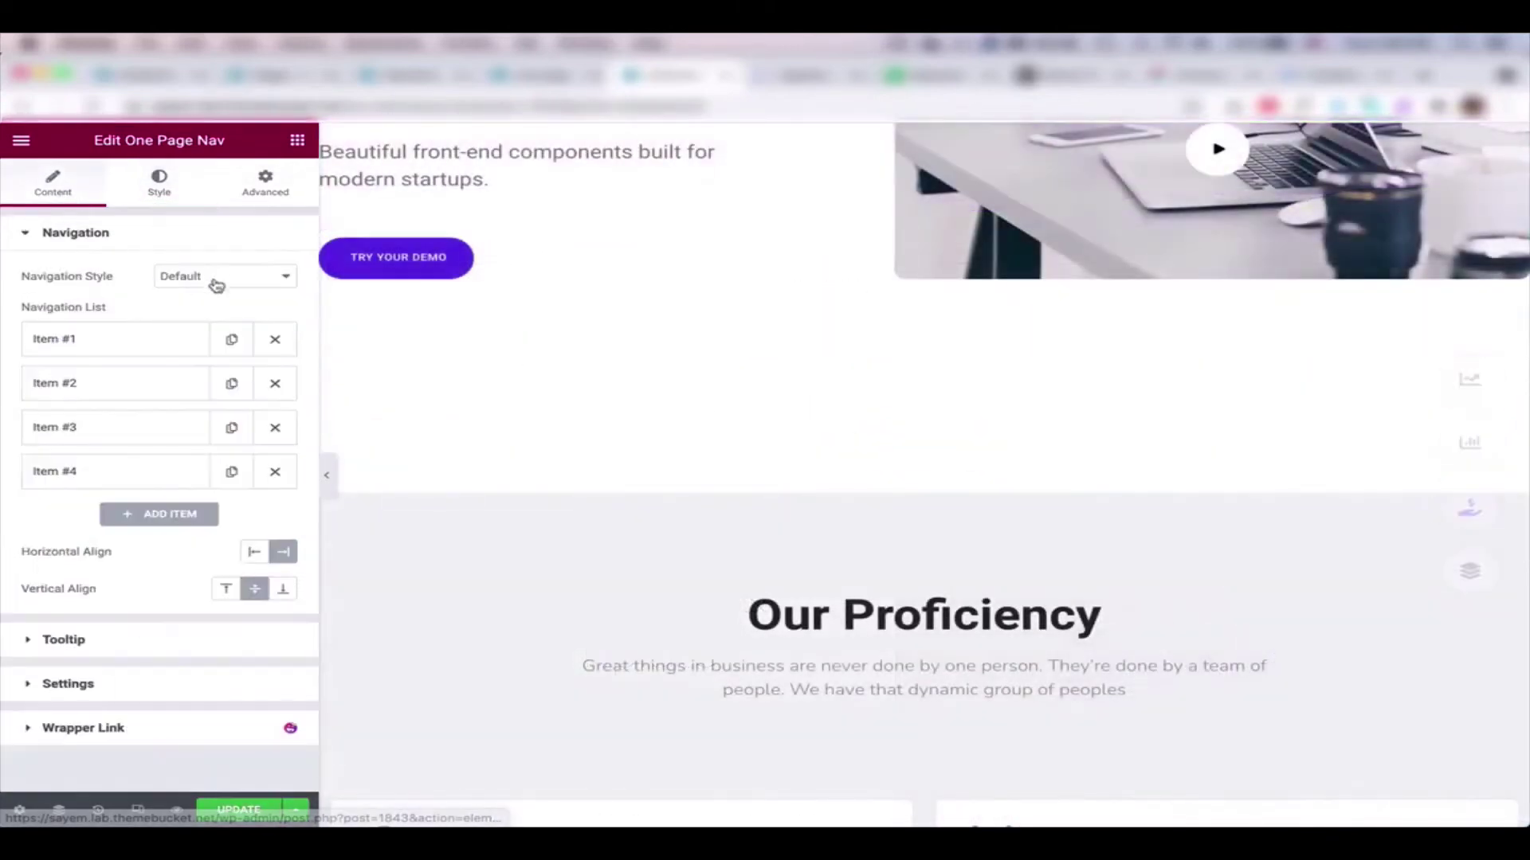
left_click(217, 276)
left_click(220, 291)
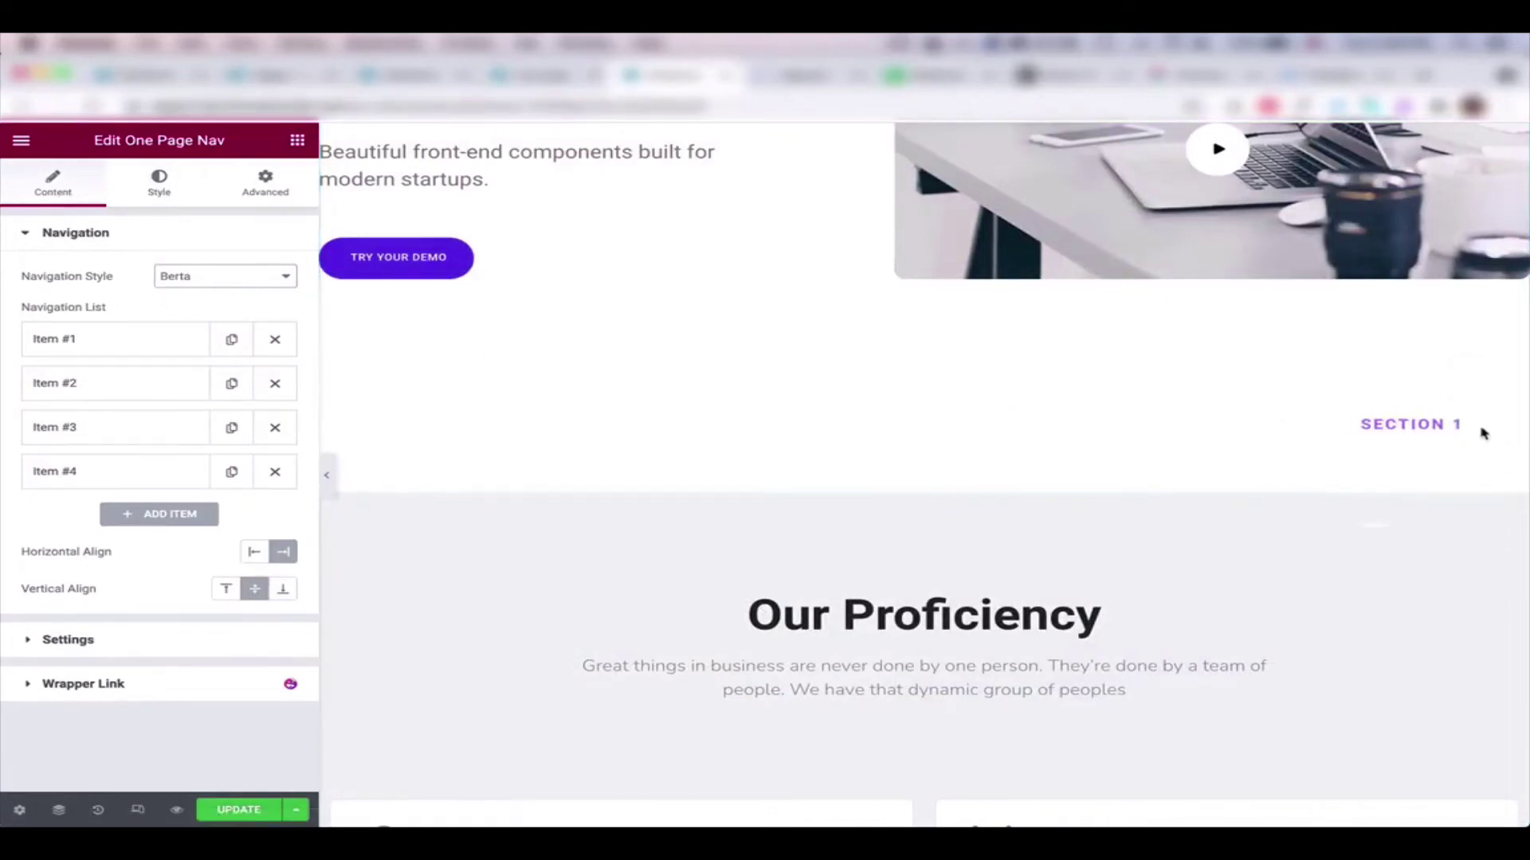
left_click(158, 193)
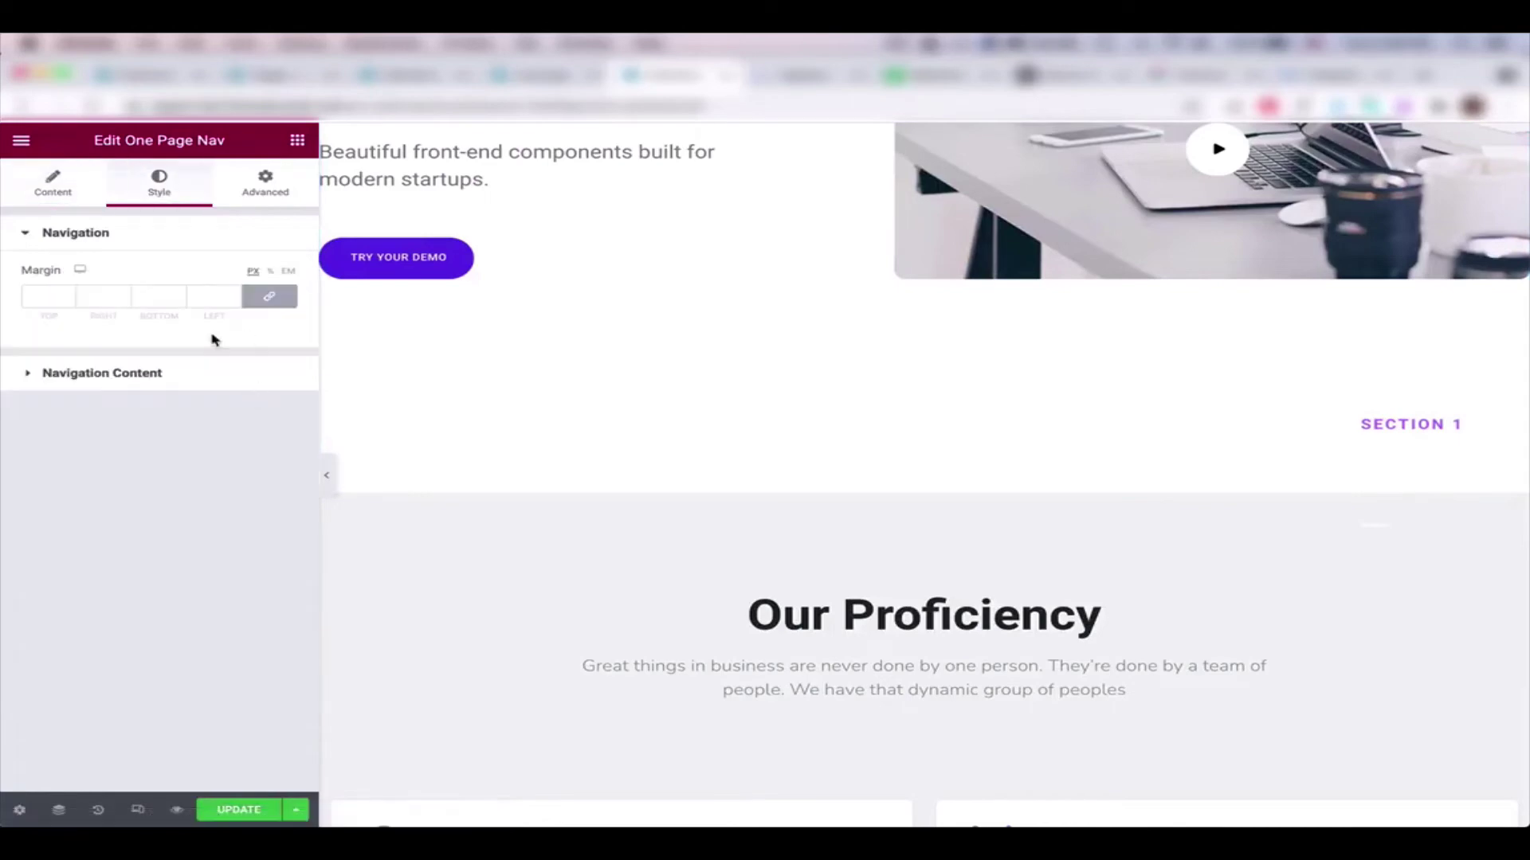
Clear the active-state text colour in the Navigation Content style settings.
left_click(148, 375)
left_click(251, 414)
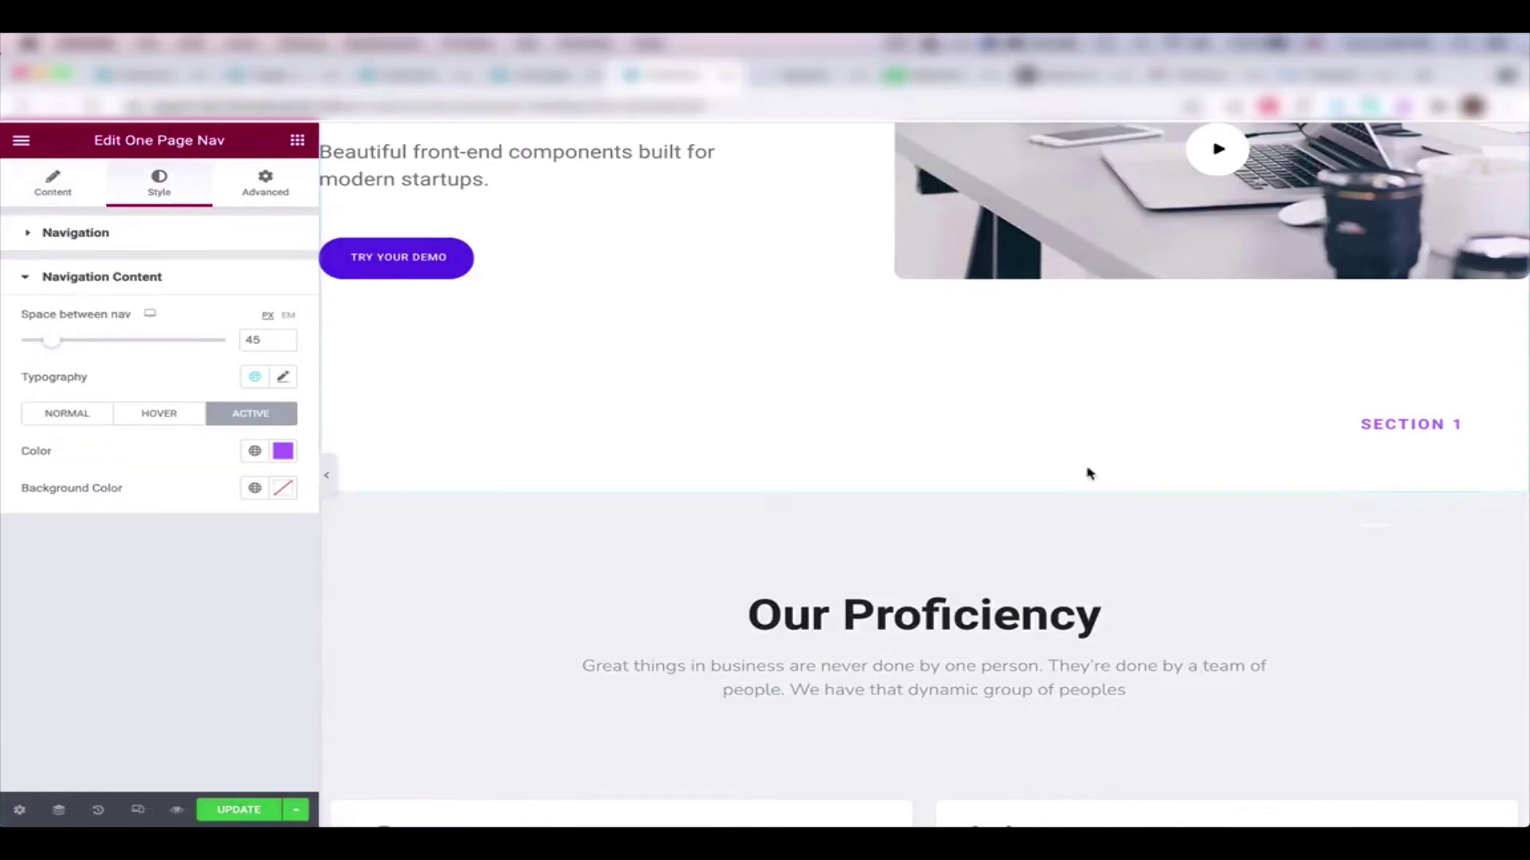
left_click(279, 452)
left_click(199, 483)
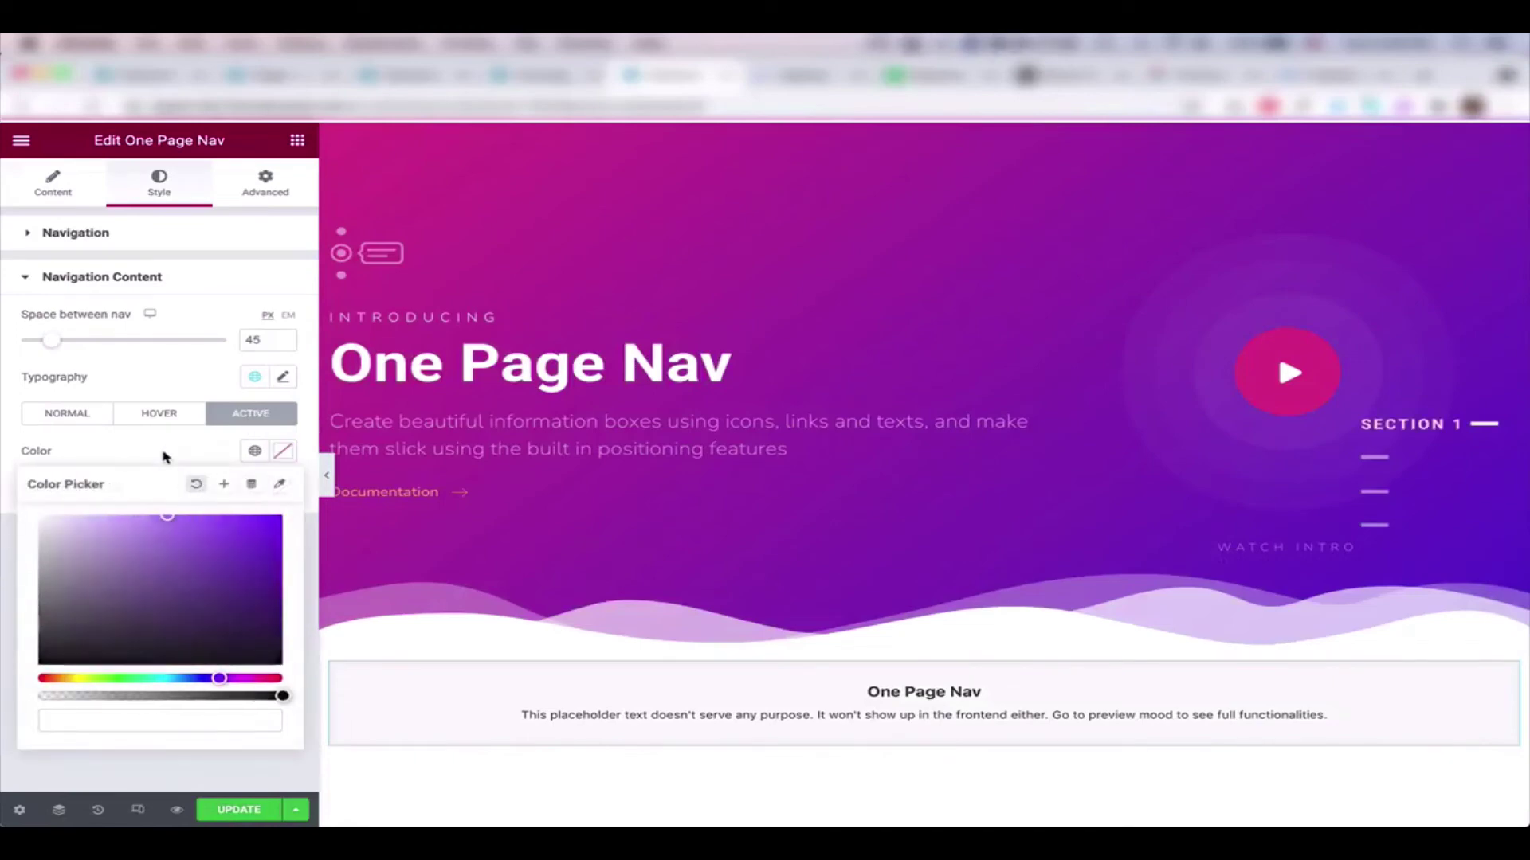
left_click(164, 450)
Open and dismiss the hover-state background colour picker, then scroll the canvas to the nav.
left_click(160, 415)
left_click(285, 454)
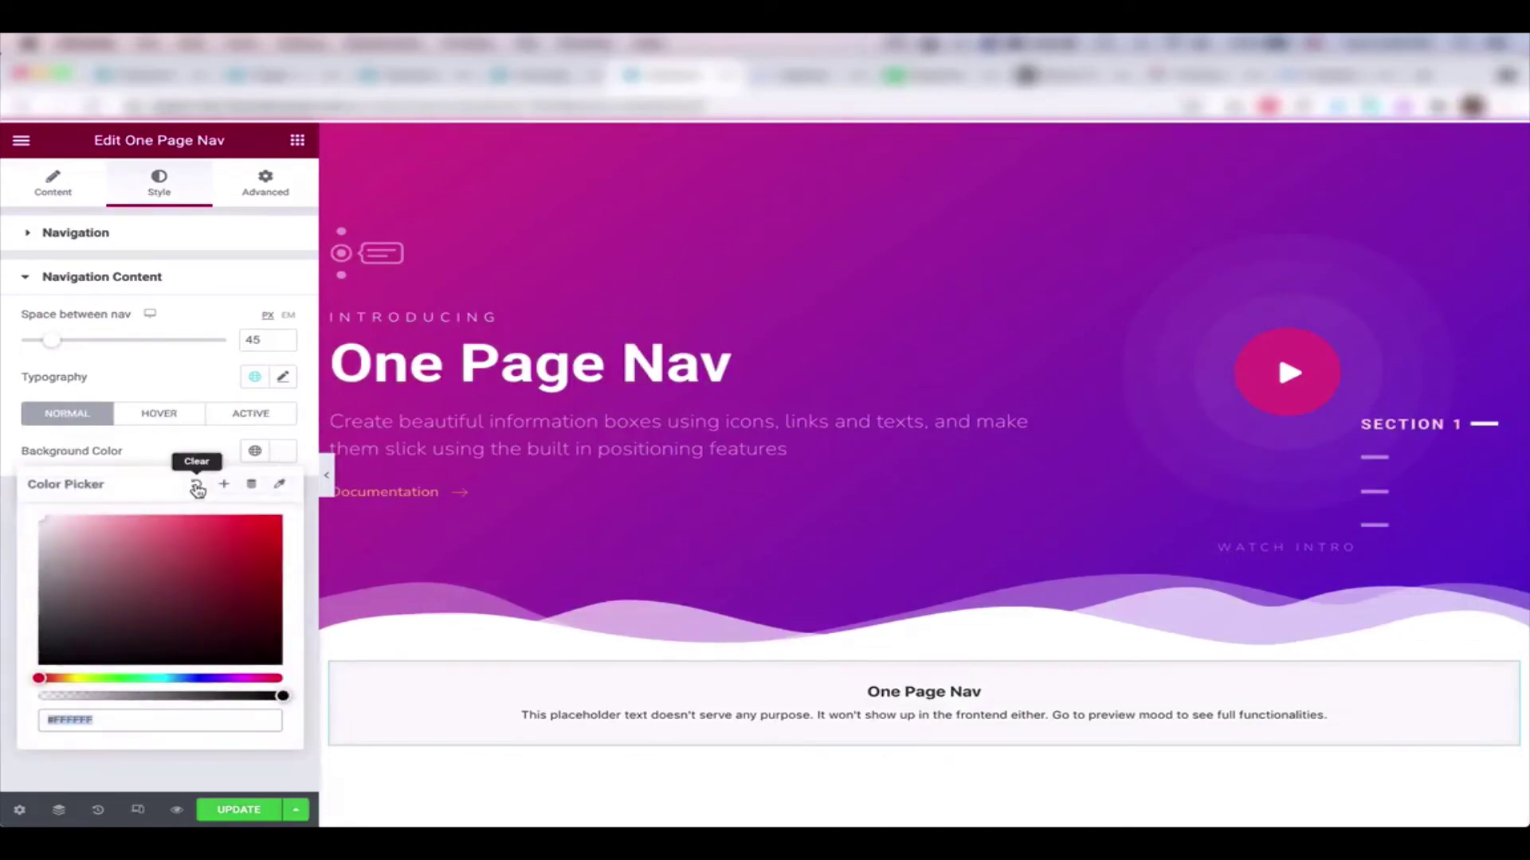
left_click(1072, 441)
scroll(1072, 441, "down", 7)
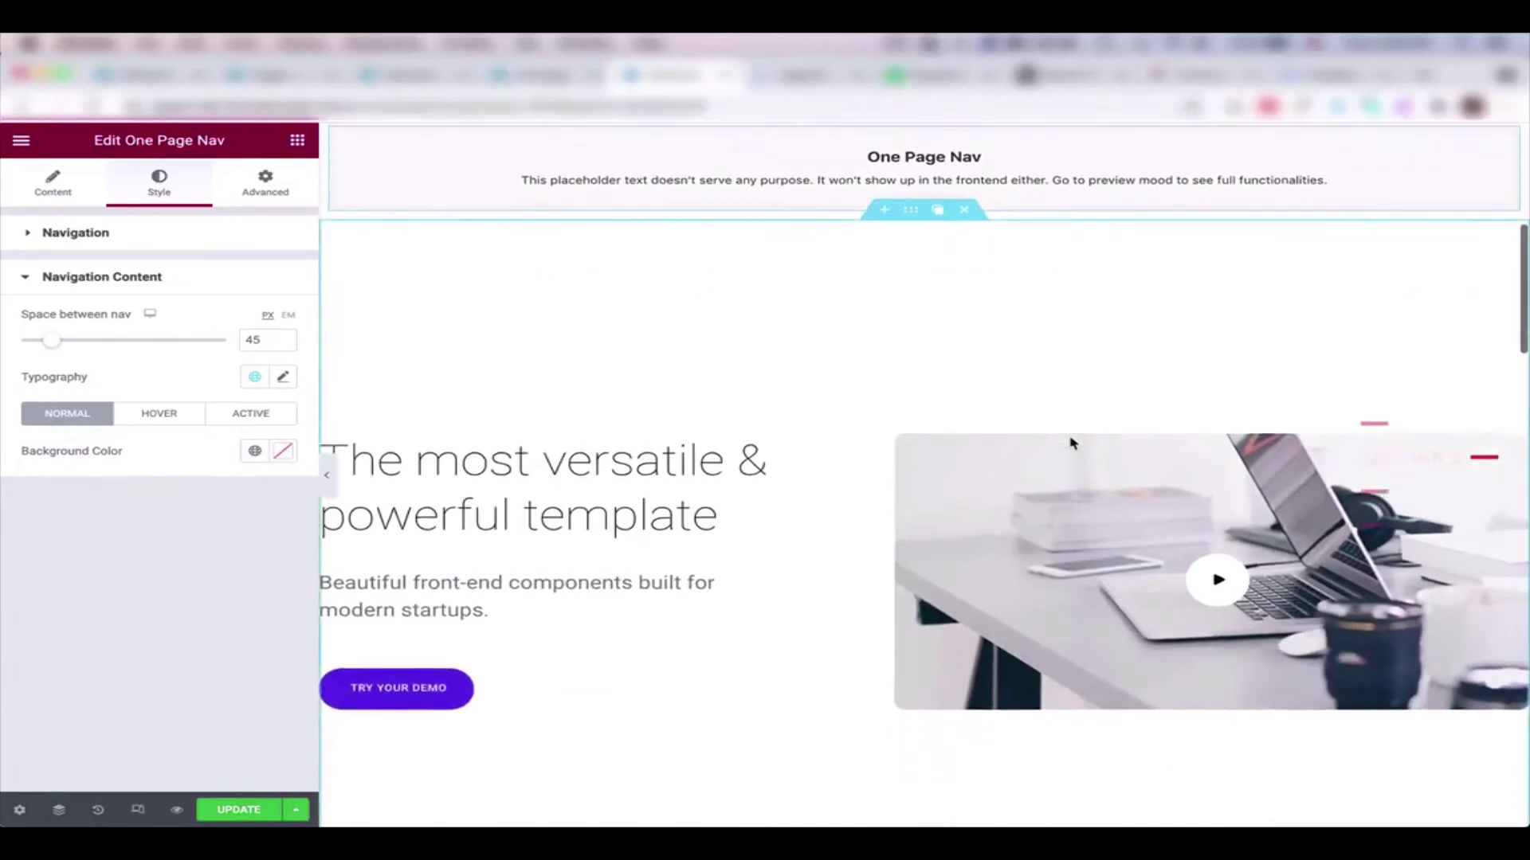
scroll(1072, 441, "up", 2)
scroll(1126, 508, "down", 1)
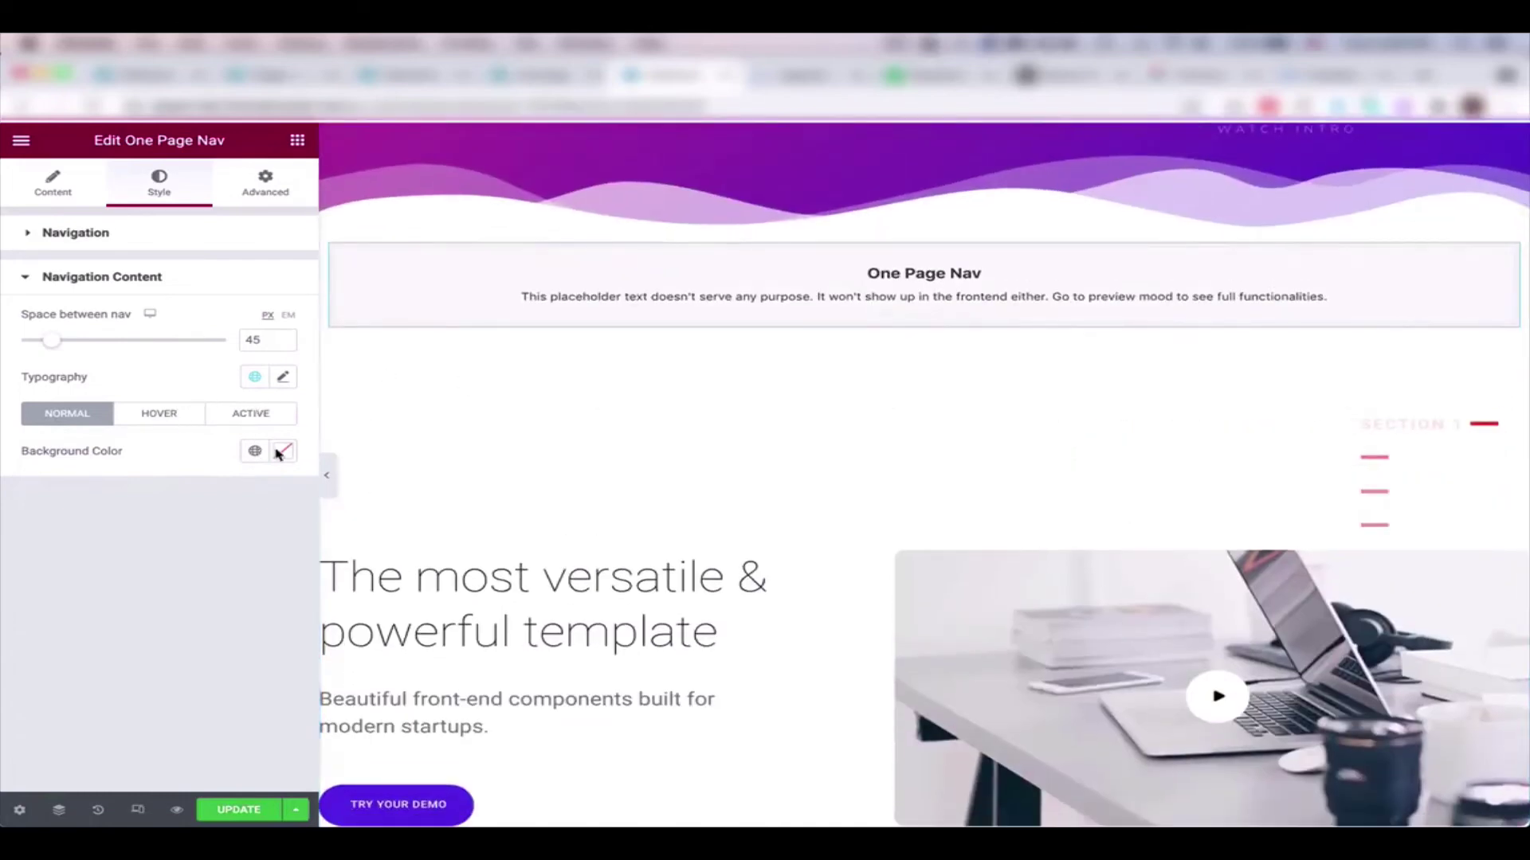
Move between the nav widget's content and style settings and scroll the panel.
left_click(114, 275)
left_click(116, 239)
left_click(62, 195)
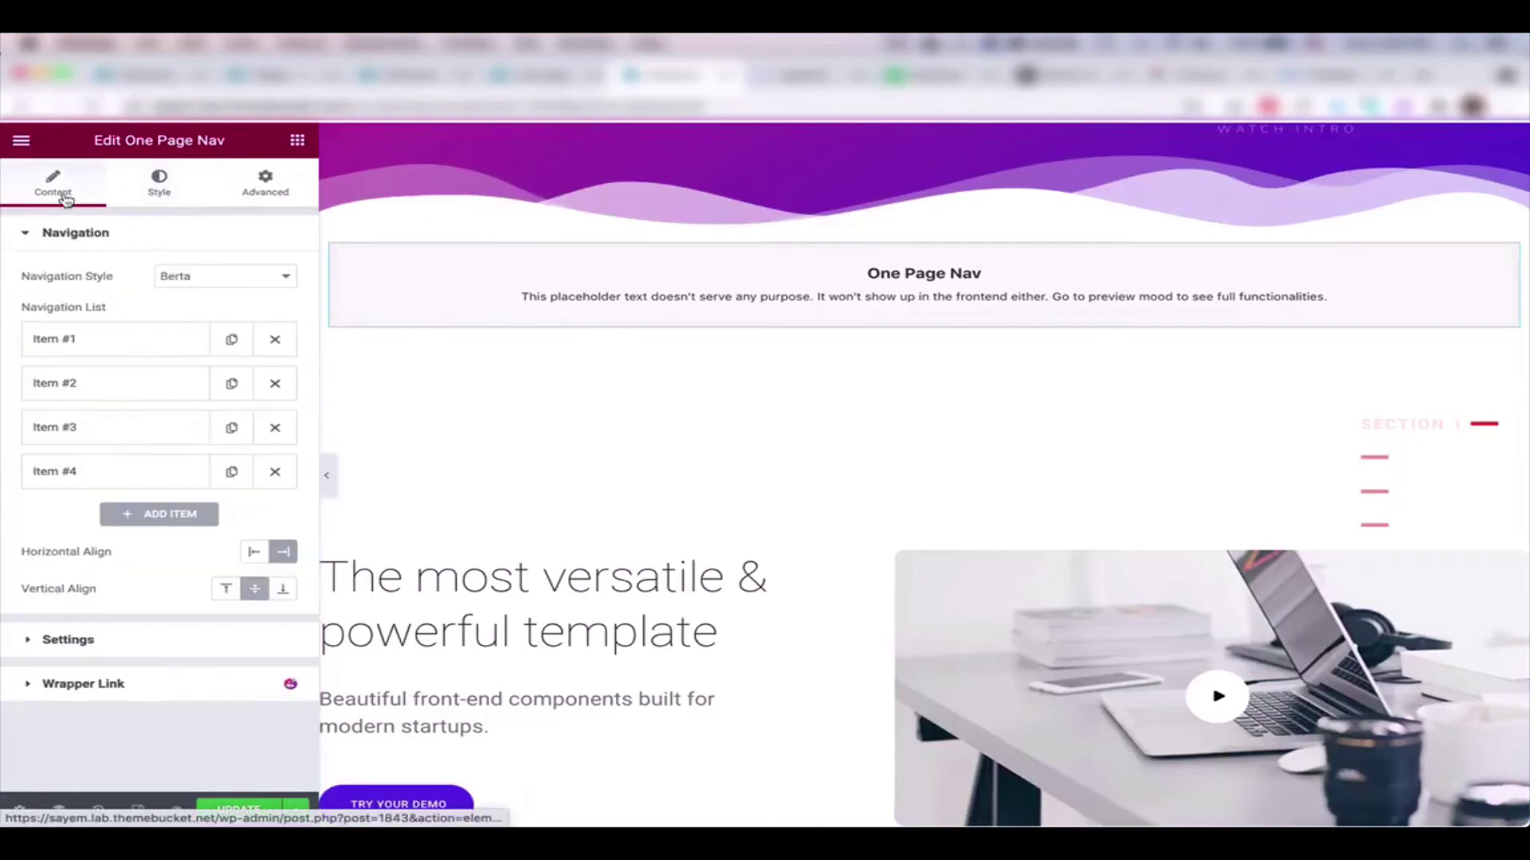
left_click(160, 182)
left_click(109, 369)
scroll(922, 454, "down", 5)
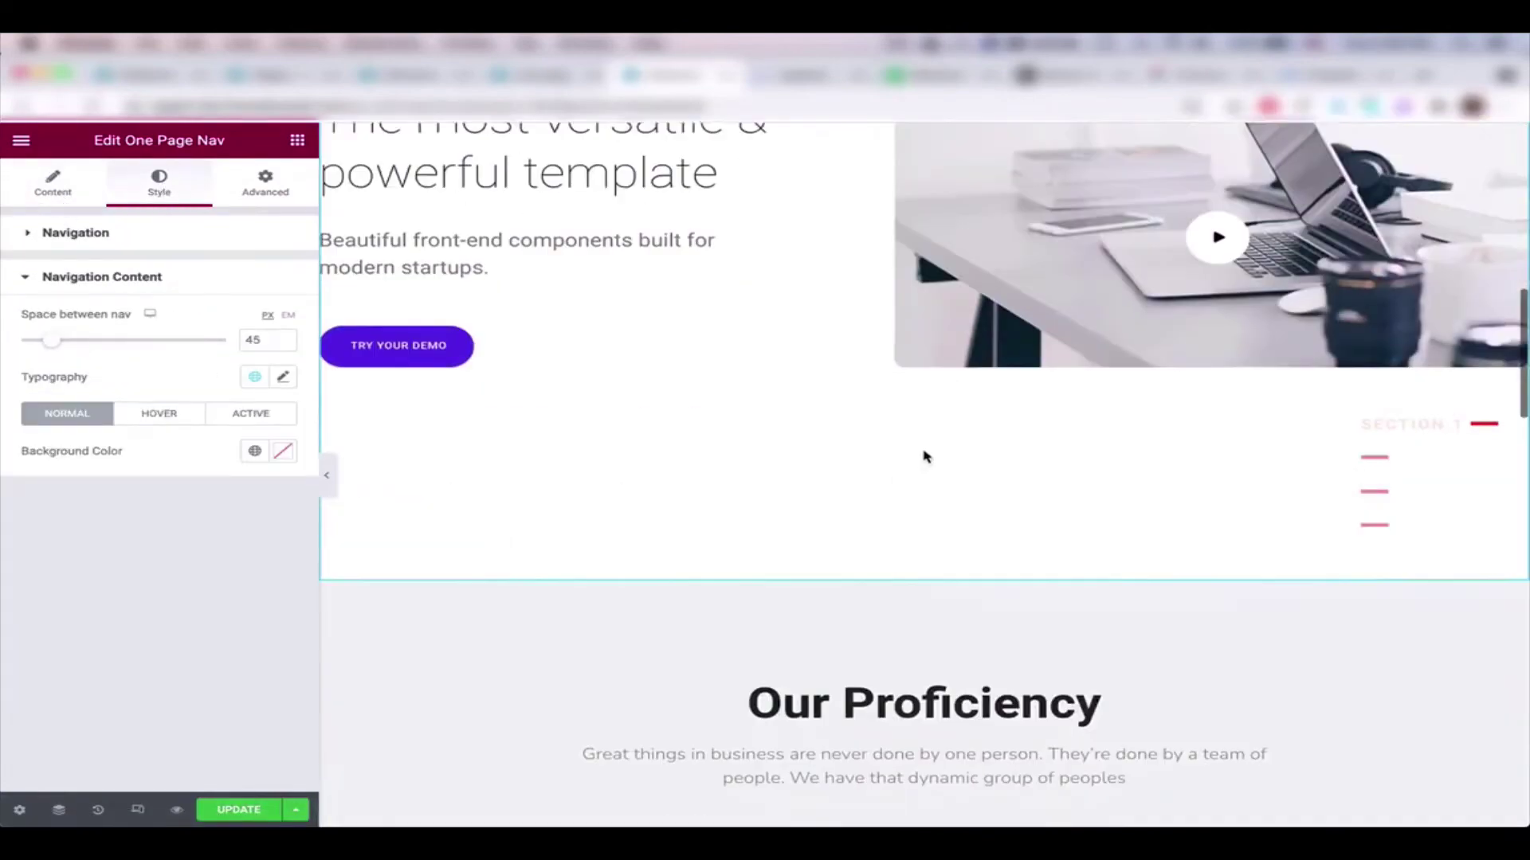
scroll(924, 456, "down", 5)
scroll(925, 456, "down", 5)
scroll(923, 451, "down", 3)
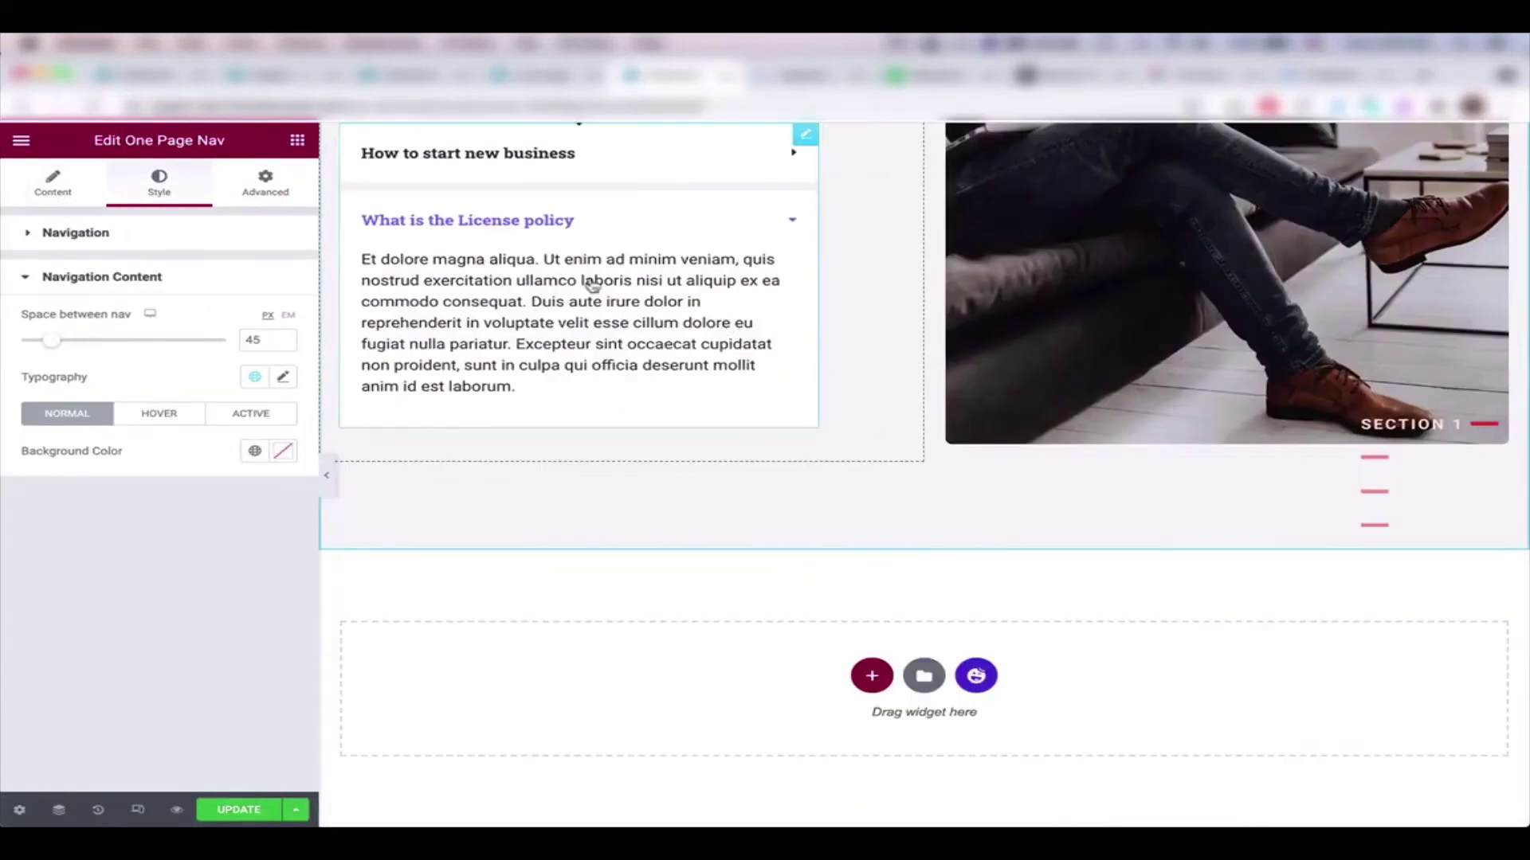
Apply the Hagos navigation style and test jumping to a section.
left_click(54, 184)
left_click(188, 284)
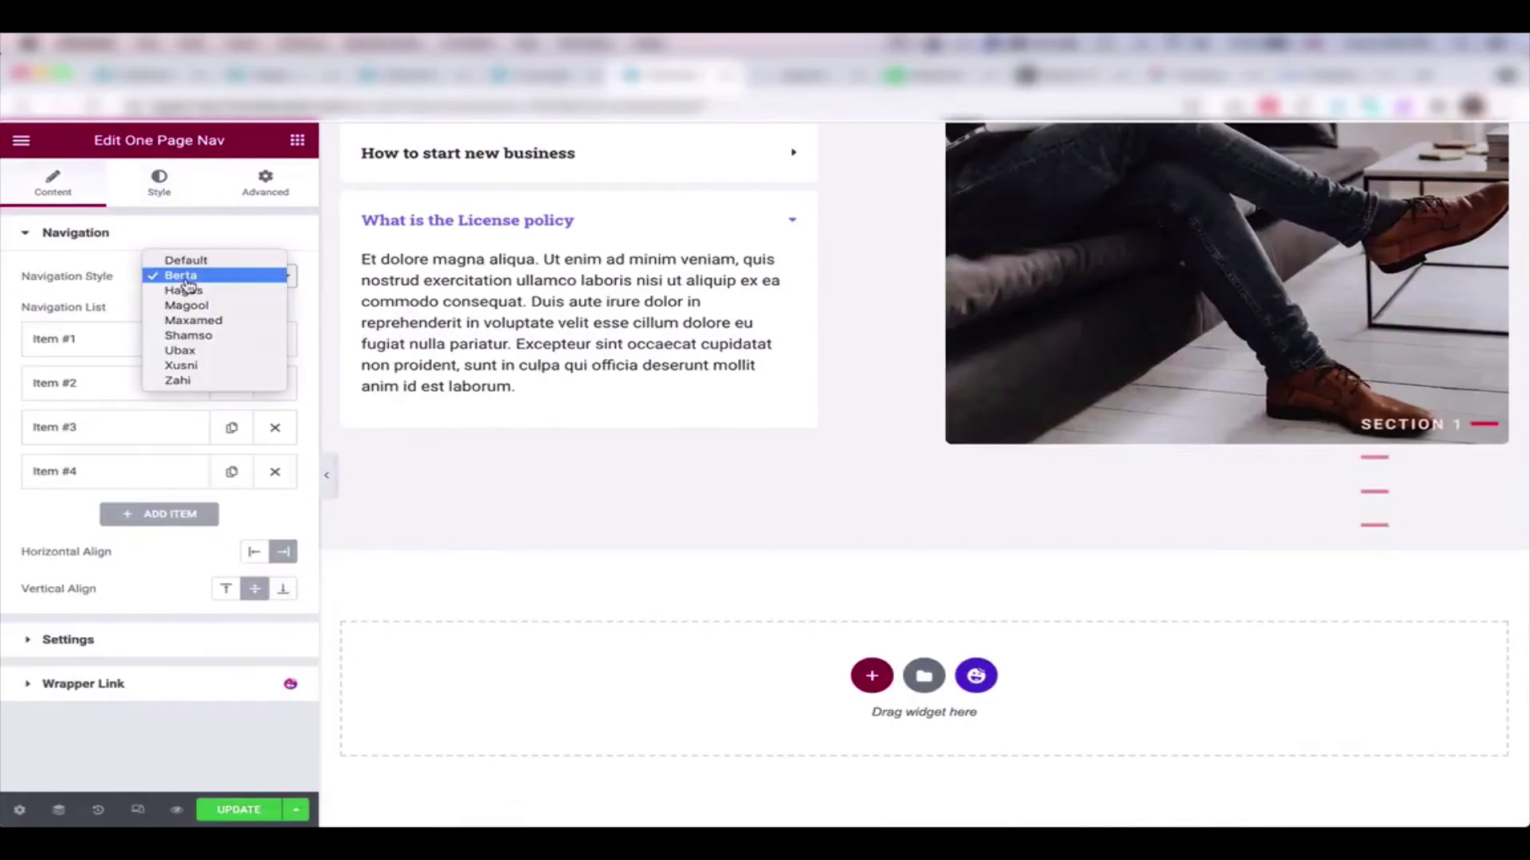
left_click(194, 292)
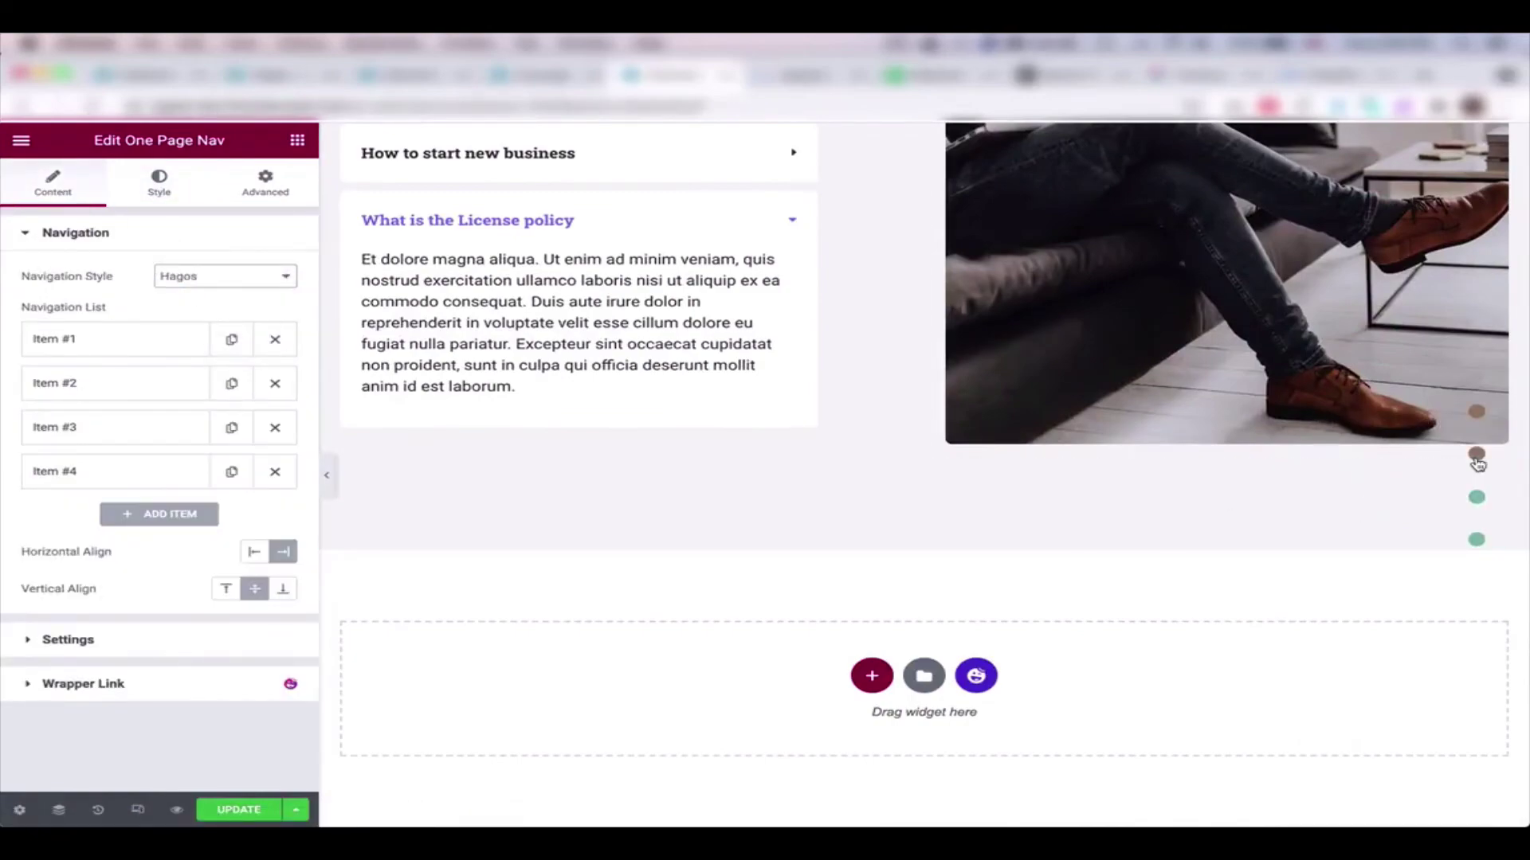
left_click(1476, 456)
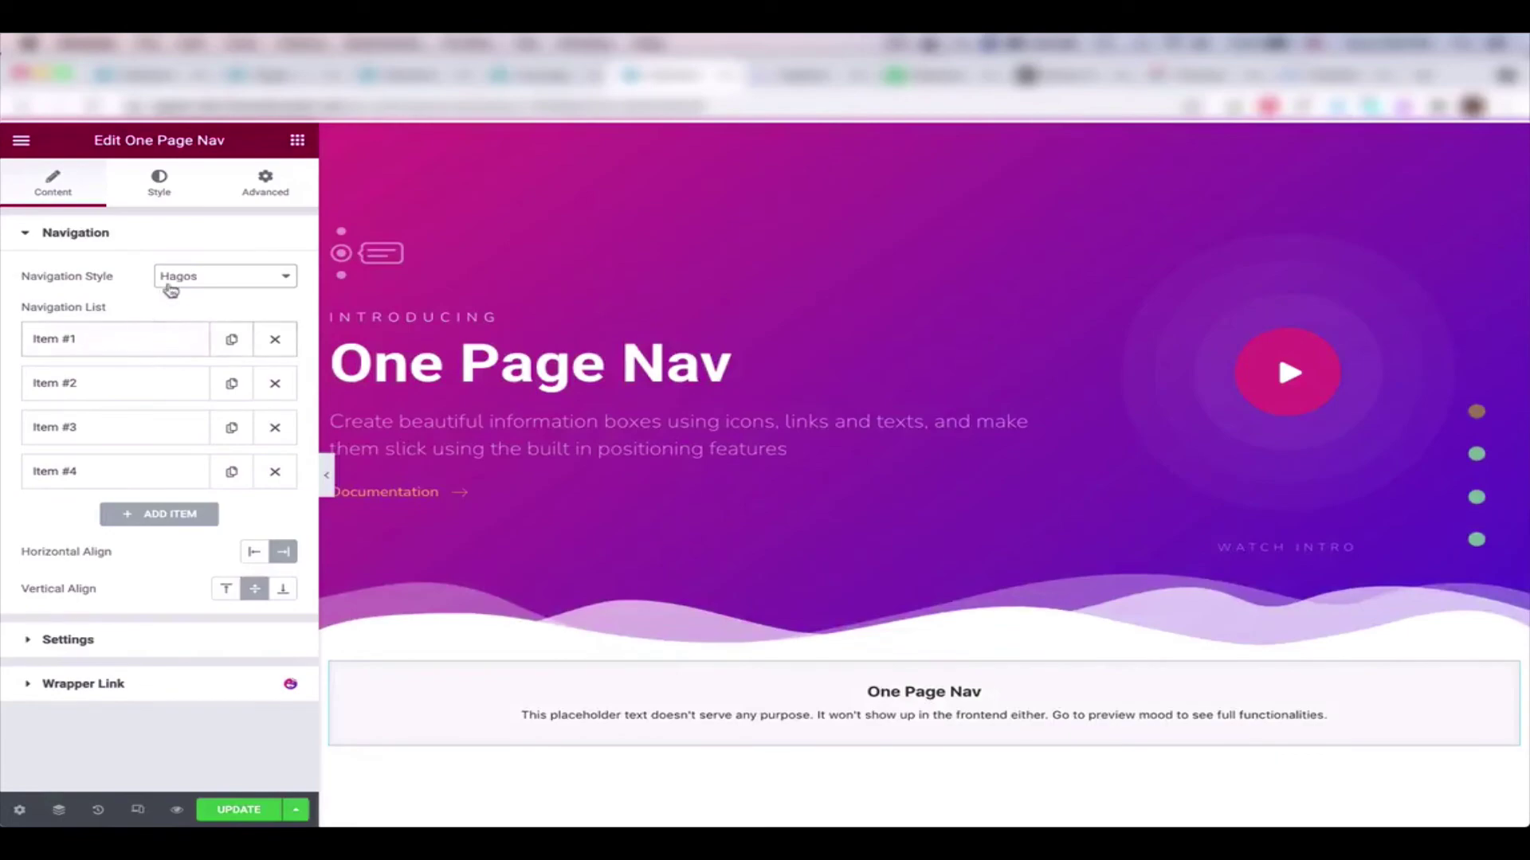
Try the Magool and then Maxamed navigation styles, testing section jumps with each.
left_click(169, 285)
left_click(1450, 494)
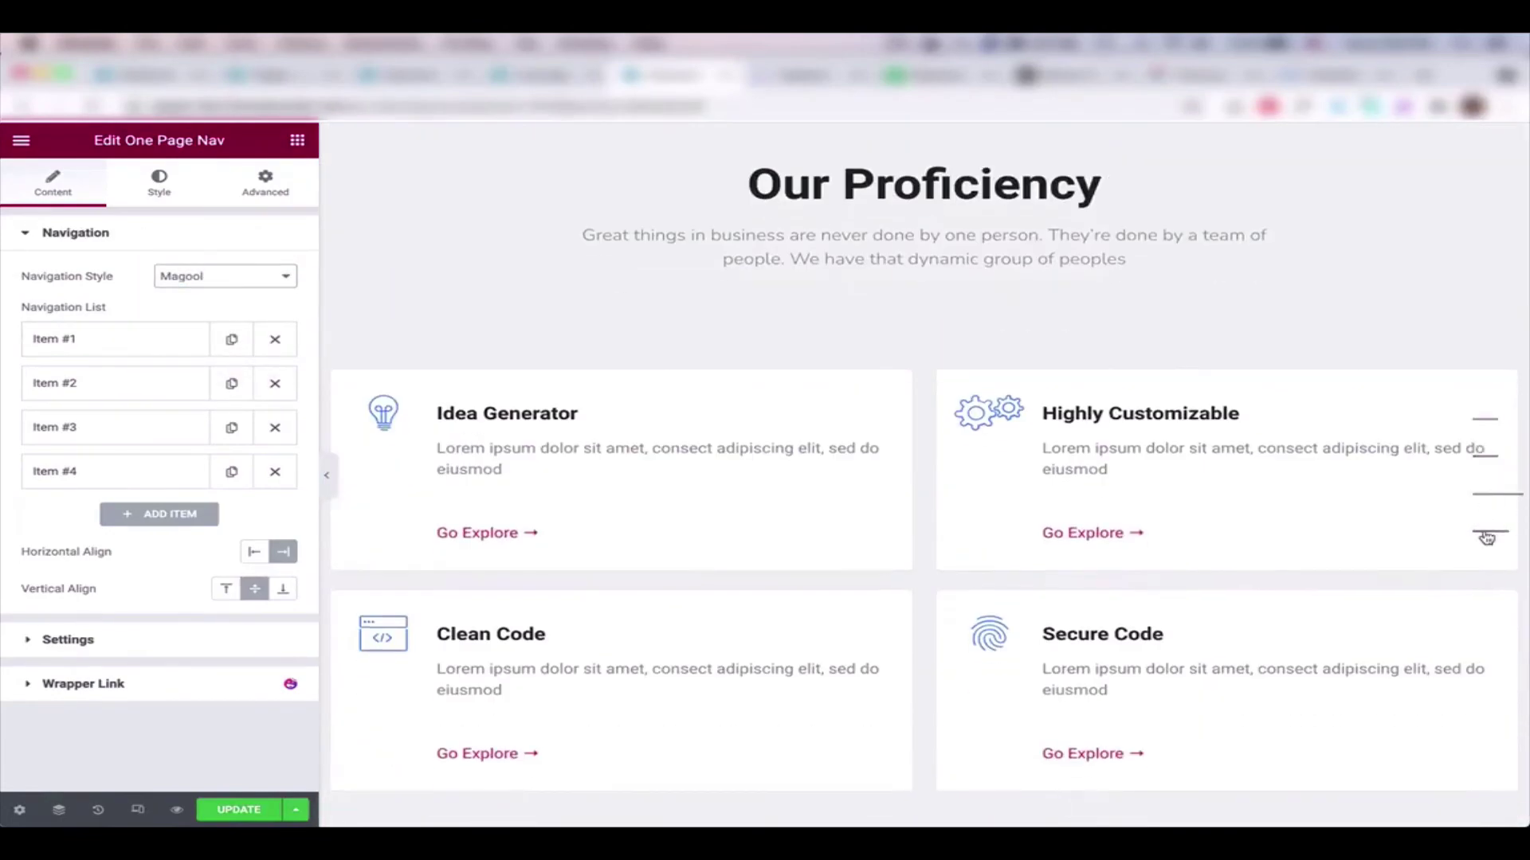
left_click(1487, 532)
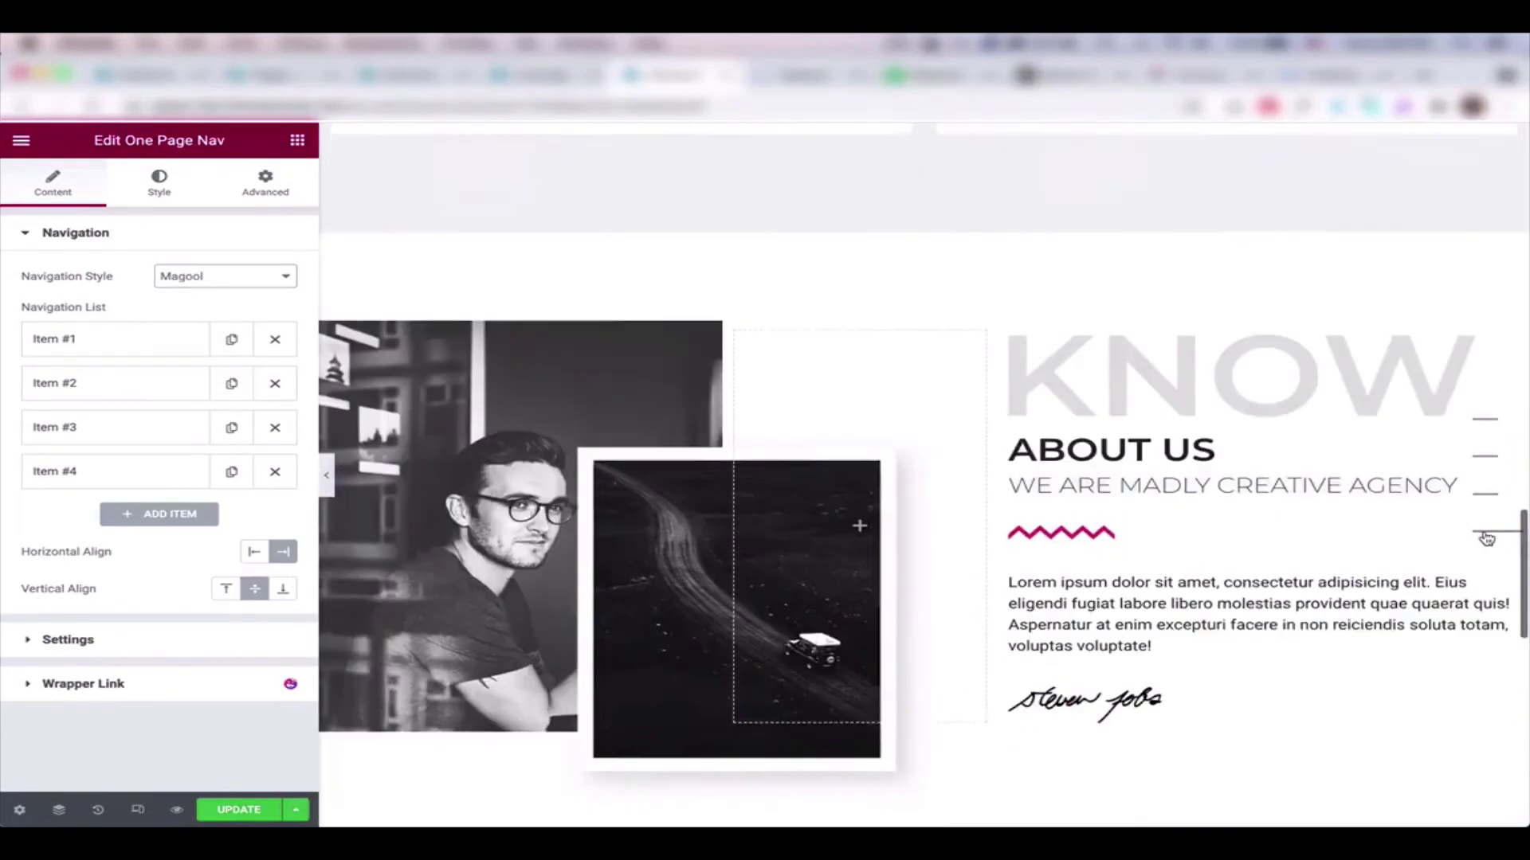
left_click(1489, 422)
left_click(199, 277)
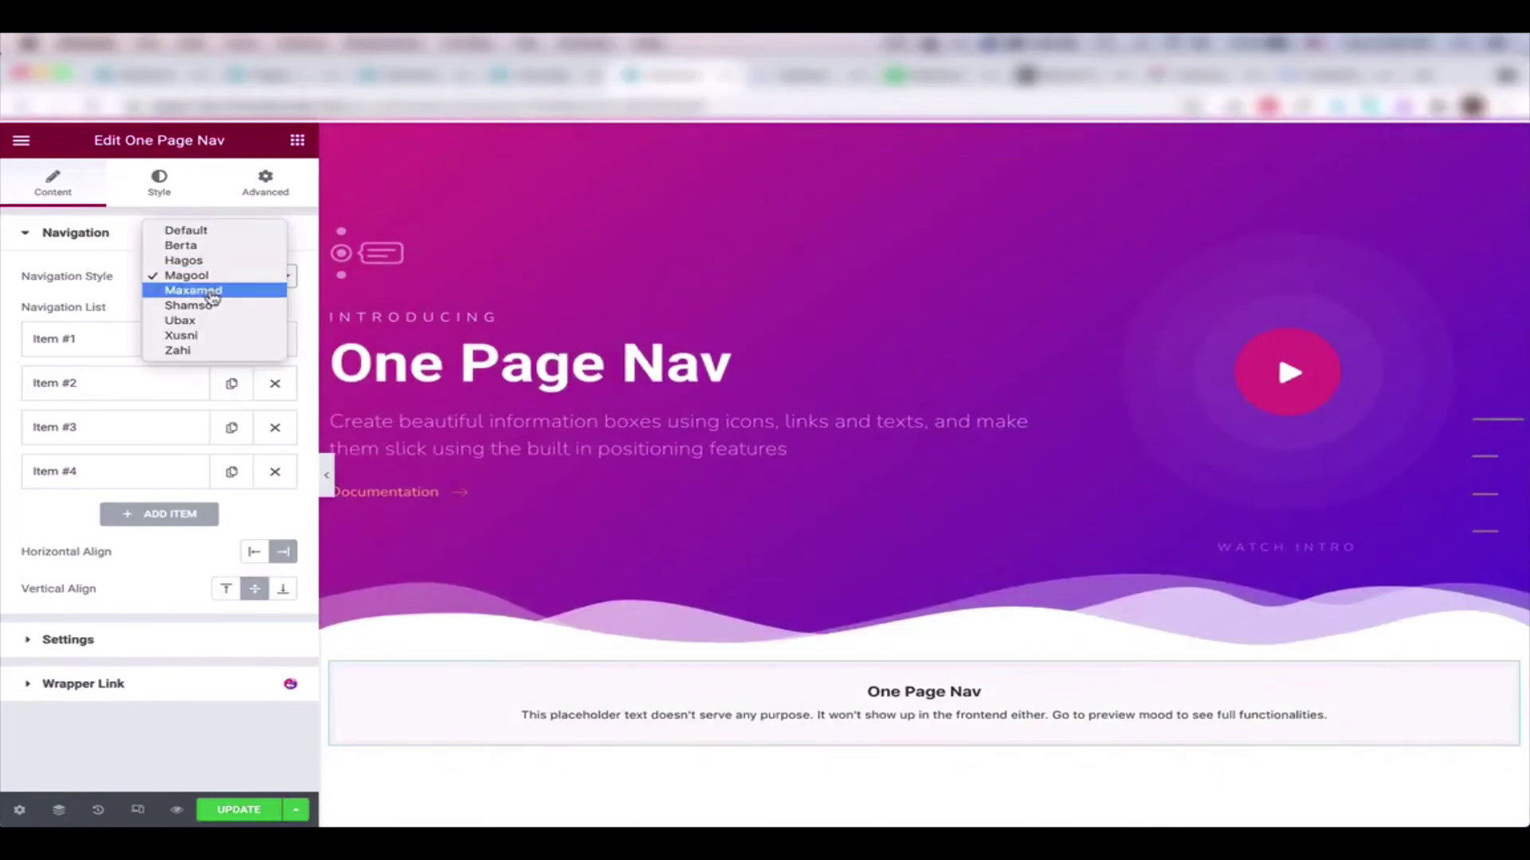
left_click(1472, 498)
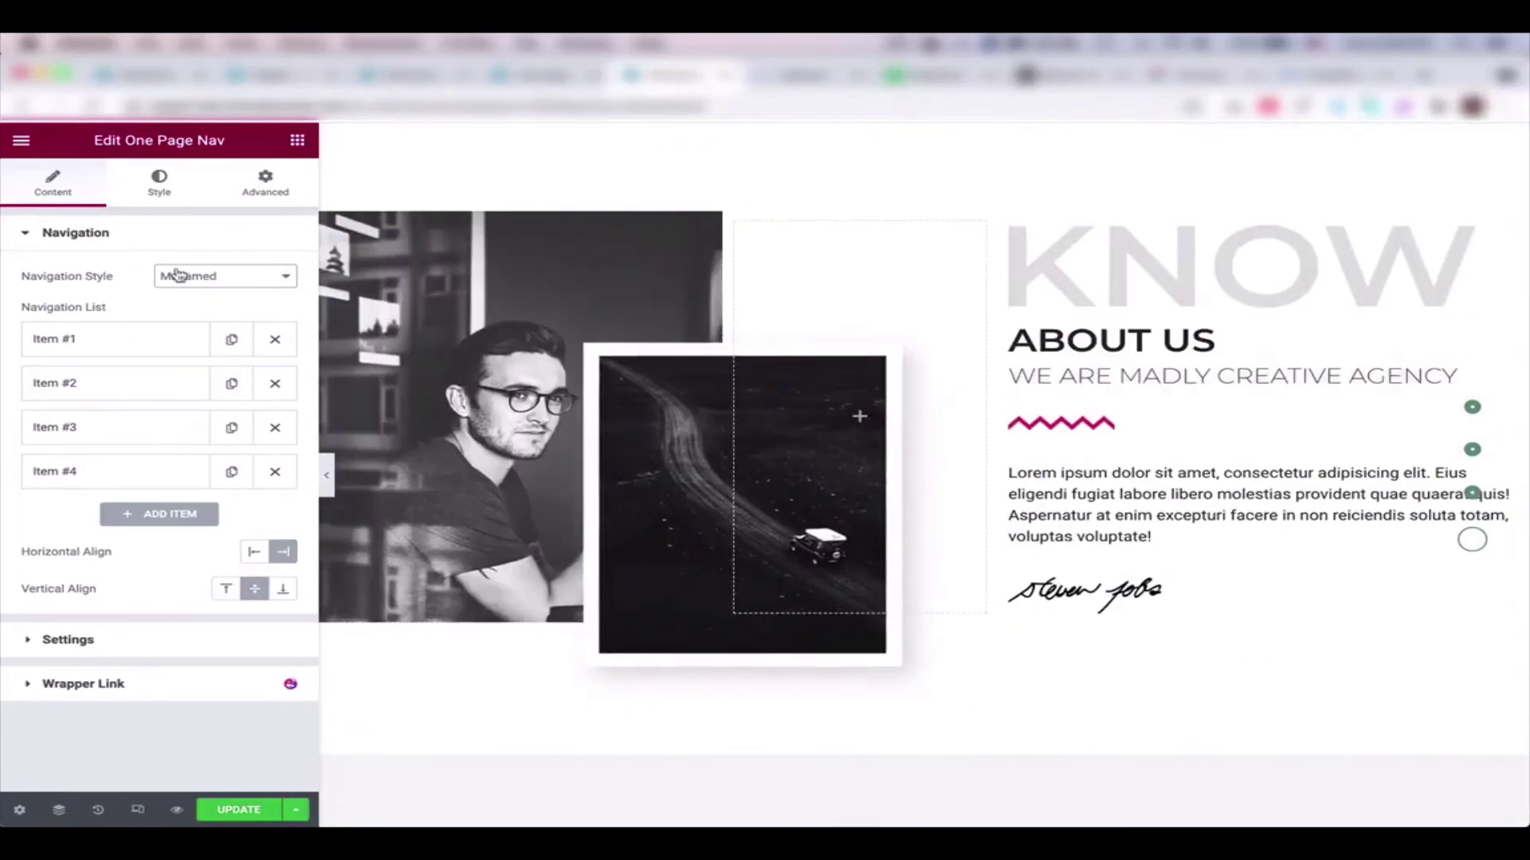
Switch to the Shamso navigation style and test jumping between sections via its dots.
left_click(198, 276)
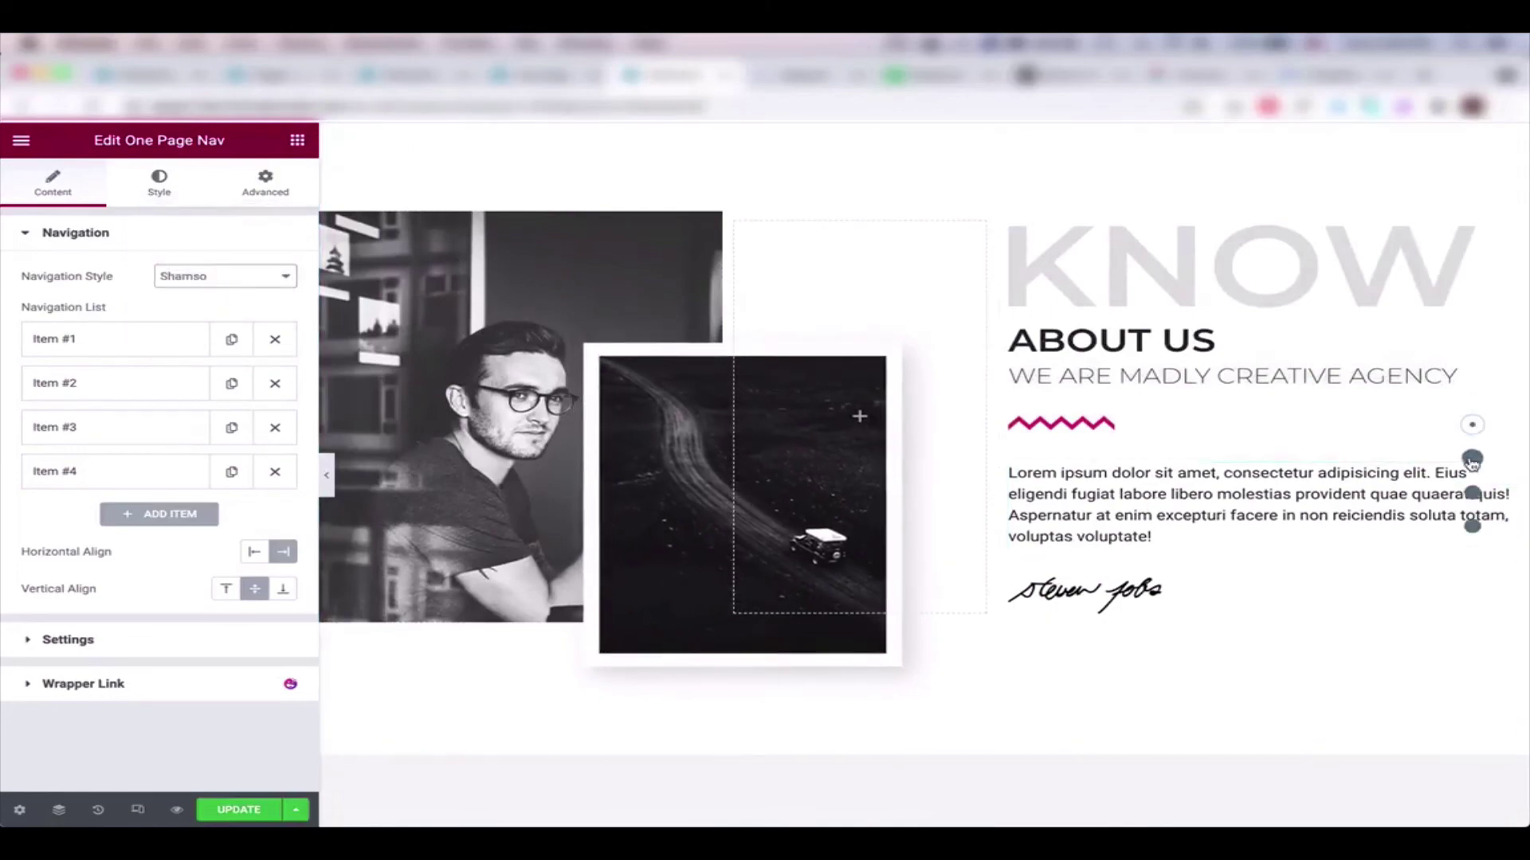
left_click(1472, 461)
left_click(1472, 425)
left_click(1473, 529)
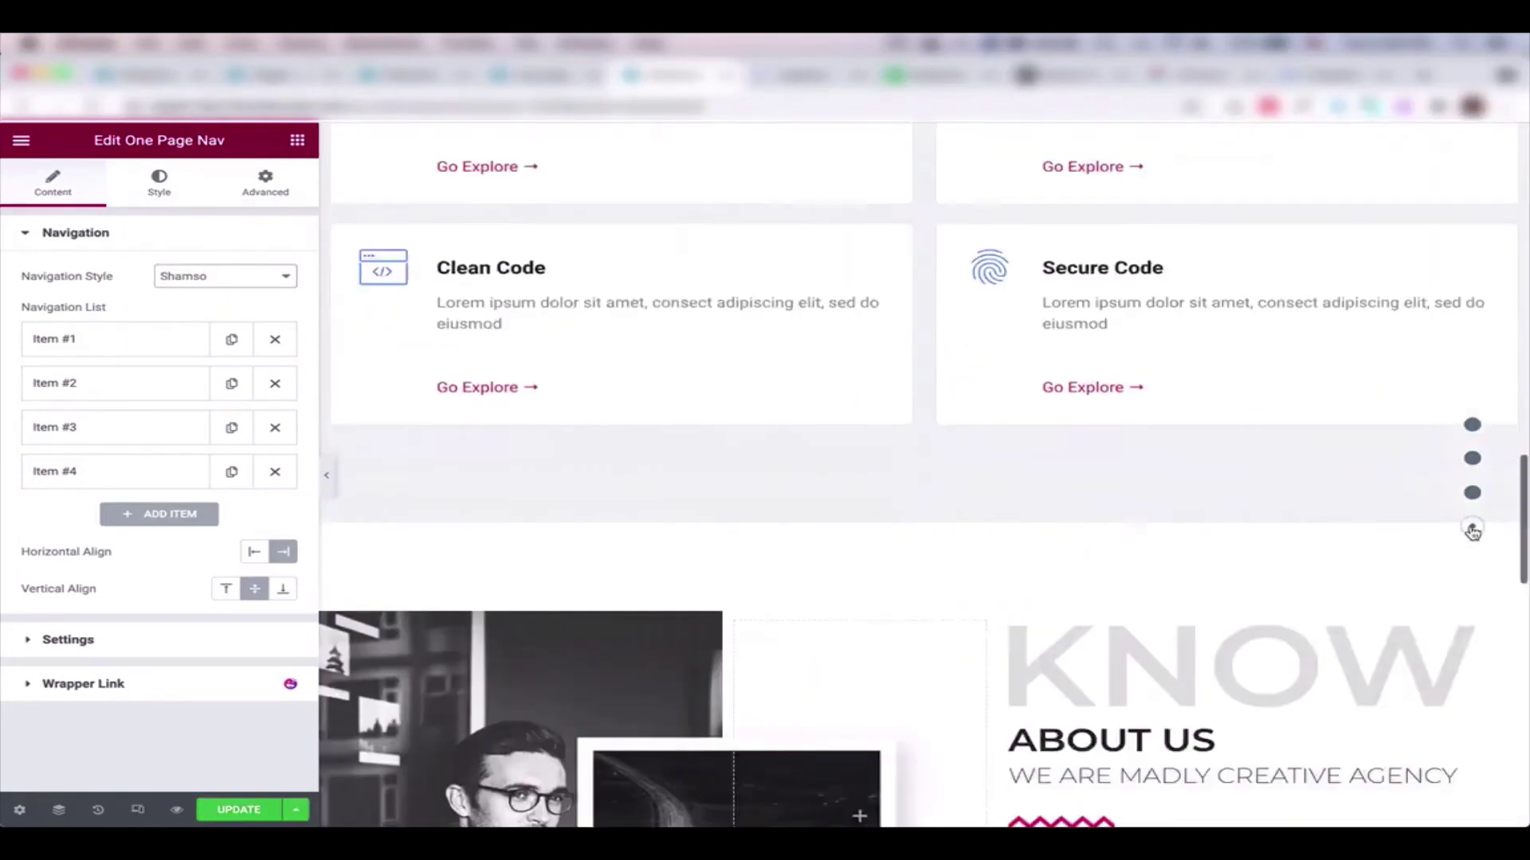
Apply the Ubax navigation style and test jumping between page sections.
left_click(205, 286)
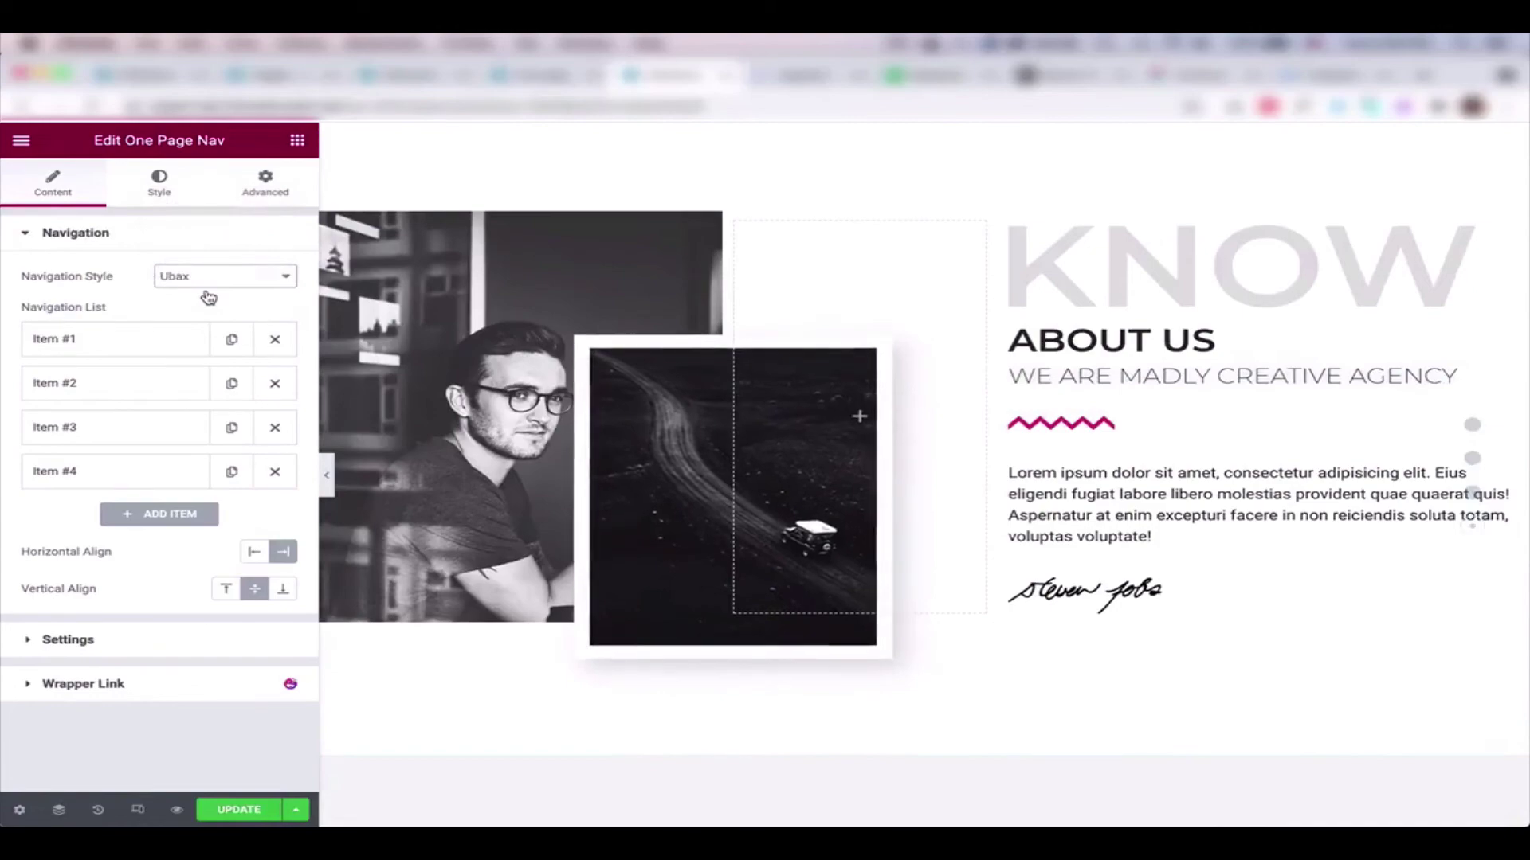
left_click(1469, 454)
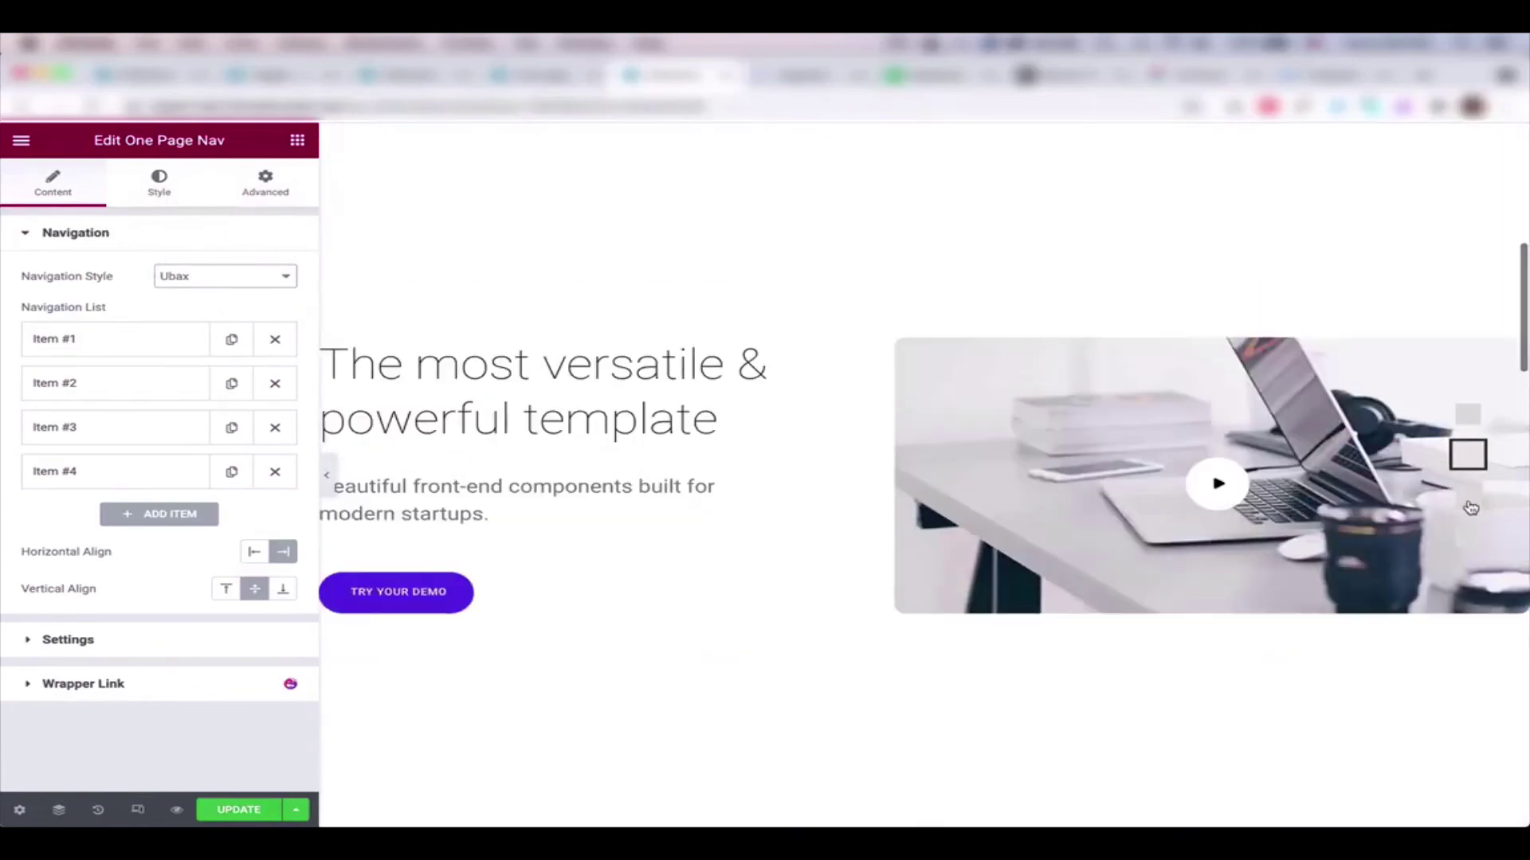
left_click(1471, 497)
left_click(1469, 536)
left_click(1468, 414)
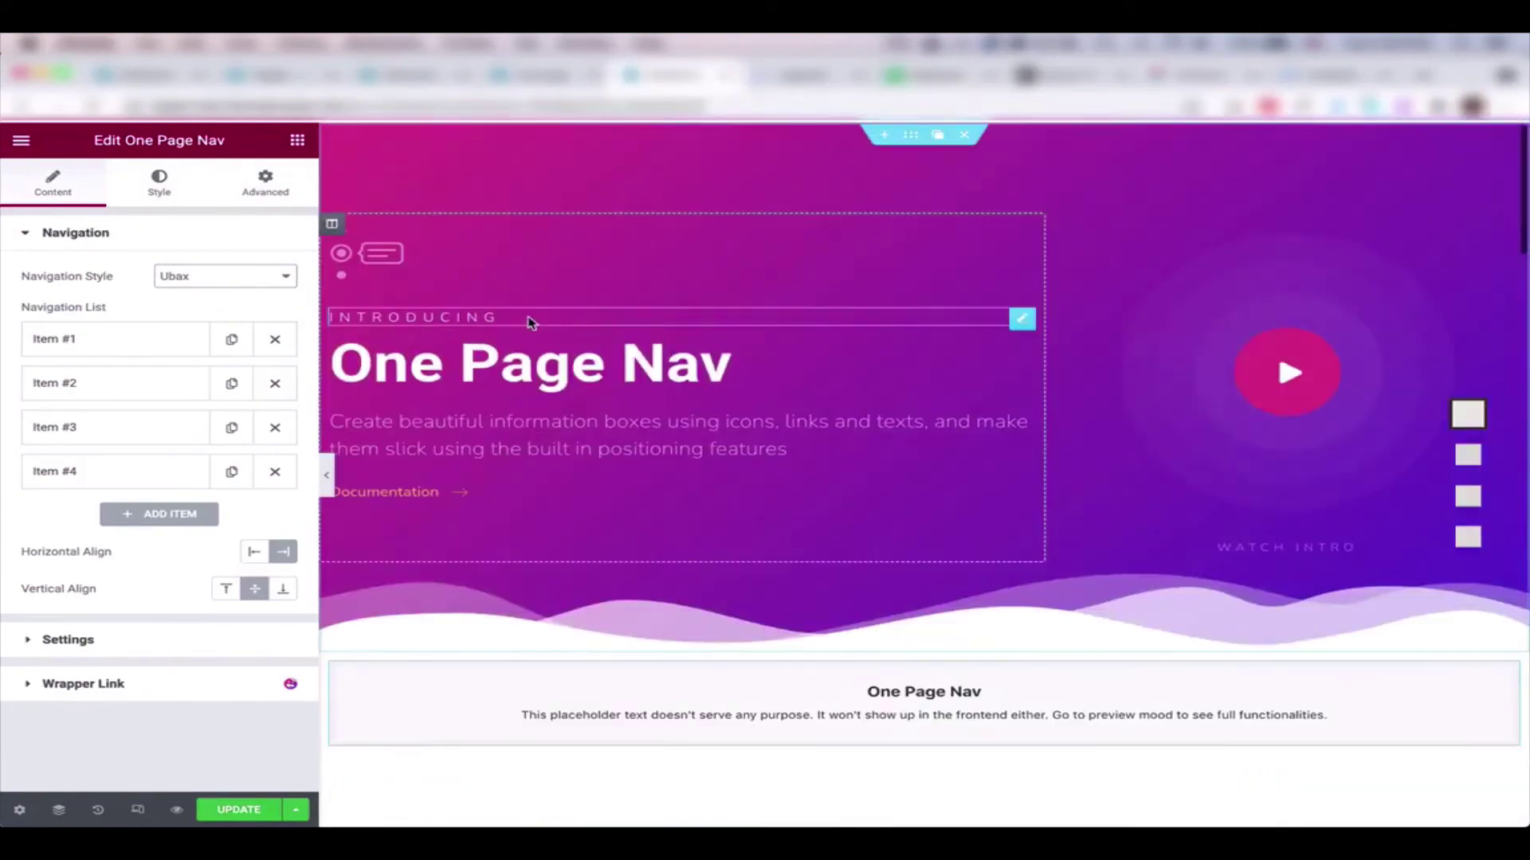
Apply the Xusni navigation style and test it by jumping to Section 3.
left_click(179, 275)
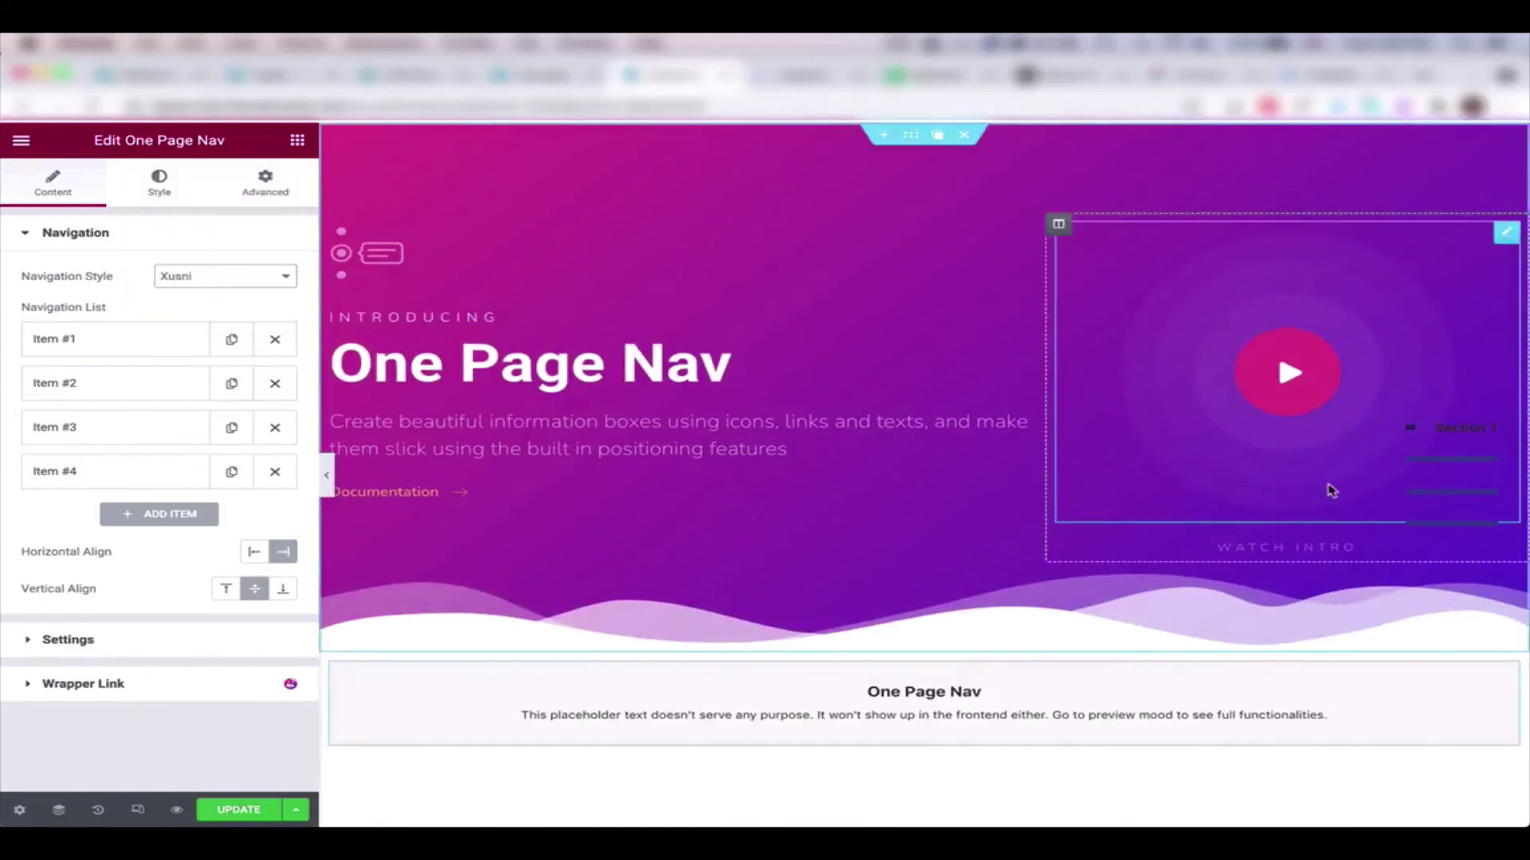
scroll(1111, 578, "down", 10)
scroll(1108, 576, "down", 8)
scroll(1107, 576, "down", 8)
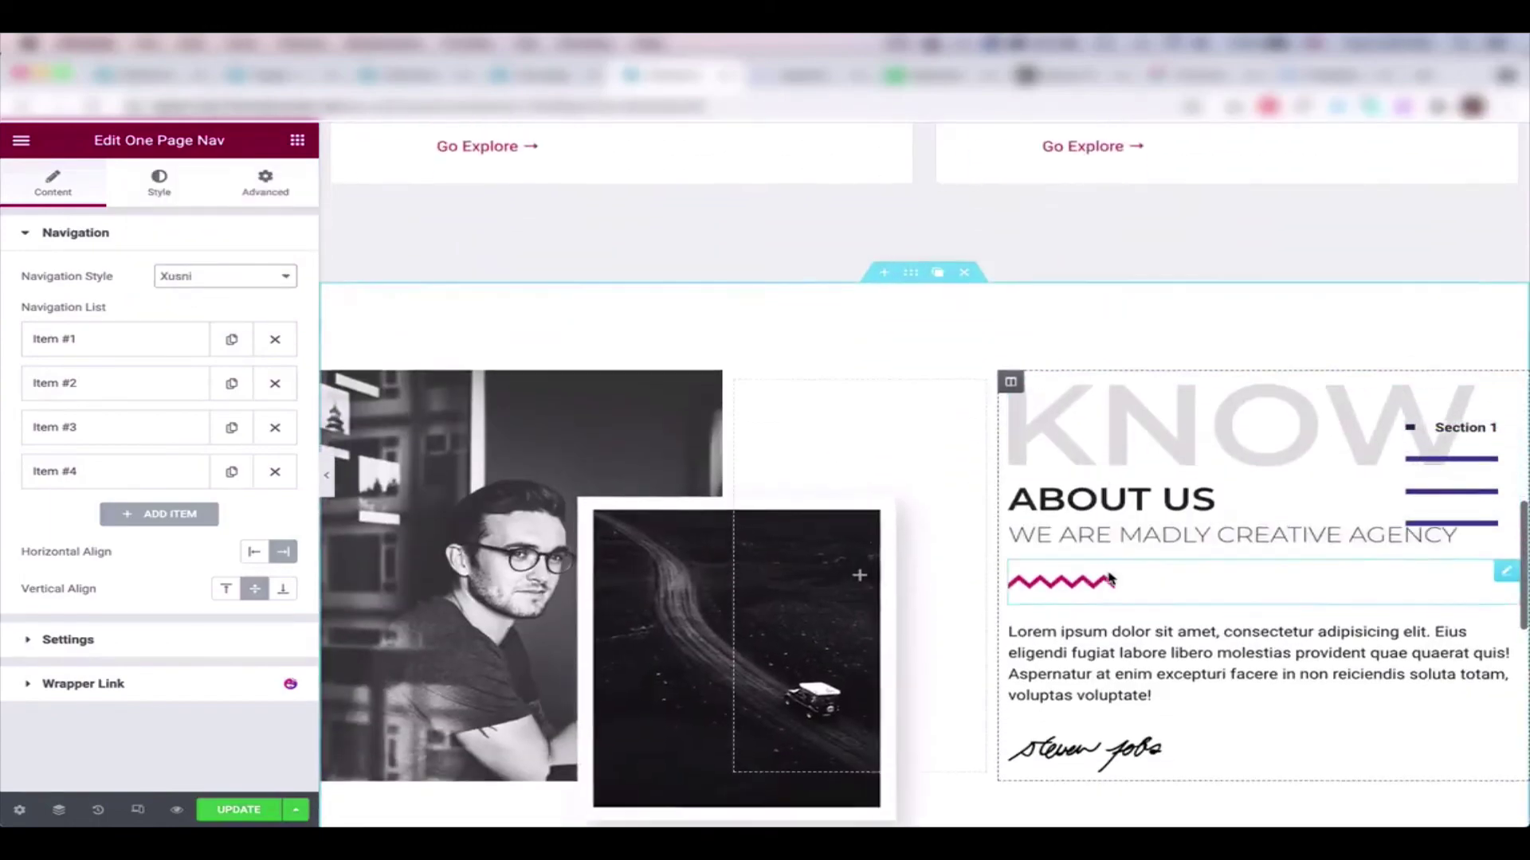
scroll(1109, 581, "down", 2)
scroll(1110, 578, "down", 2)
left_click(1451, 491)
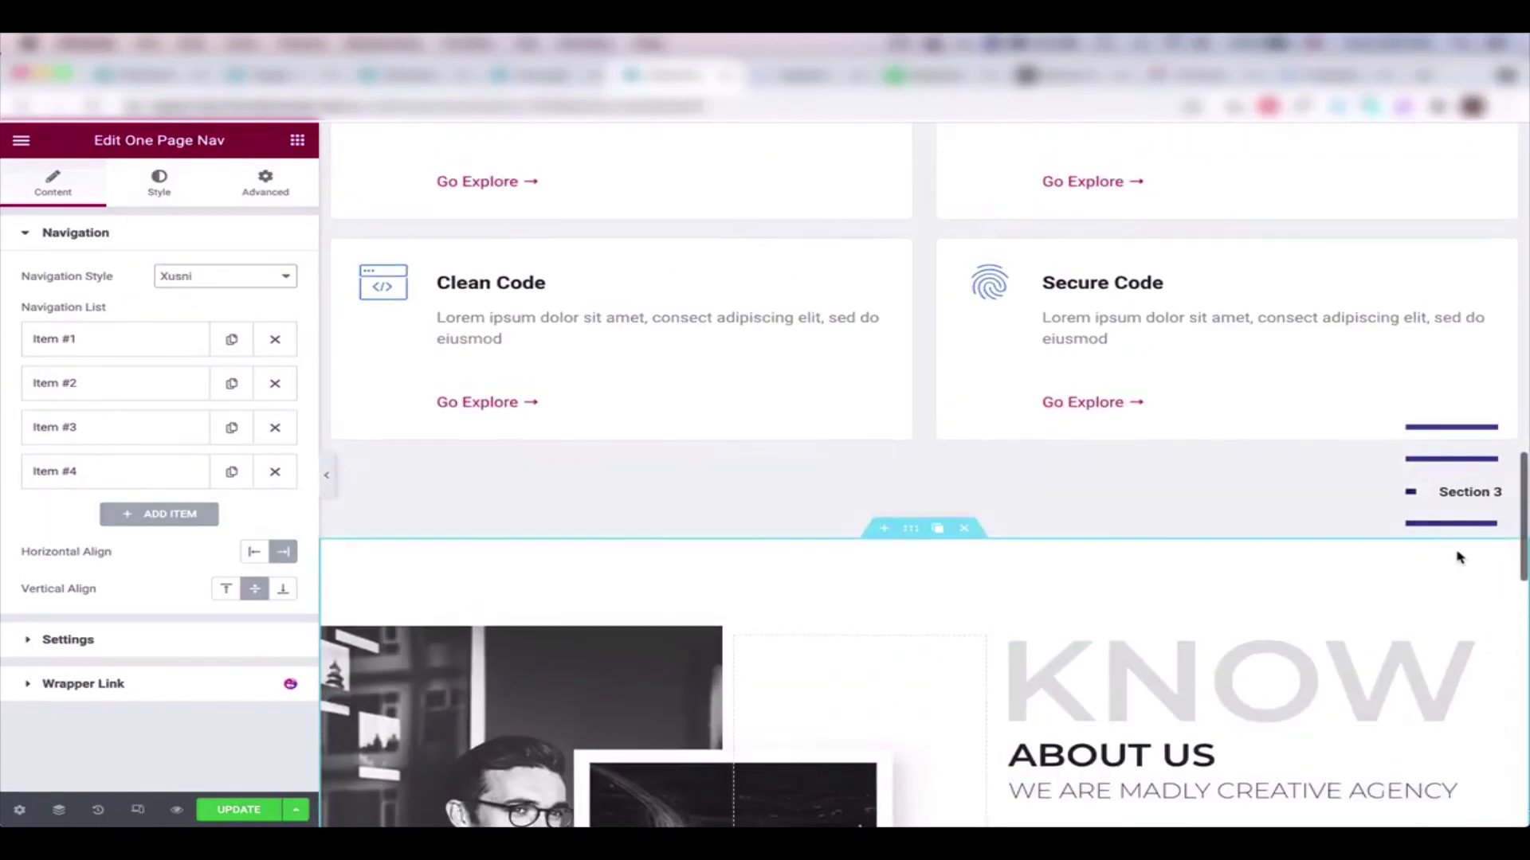
scroll(1459, 557, "up", 5)
scroll(1459, 556, "up", 5)
scroll(1461, 549, "up", 4)
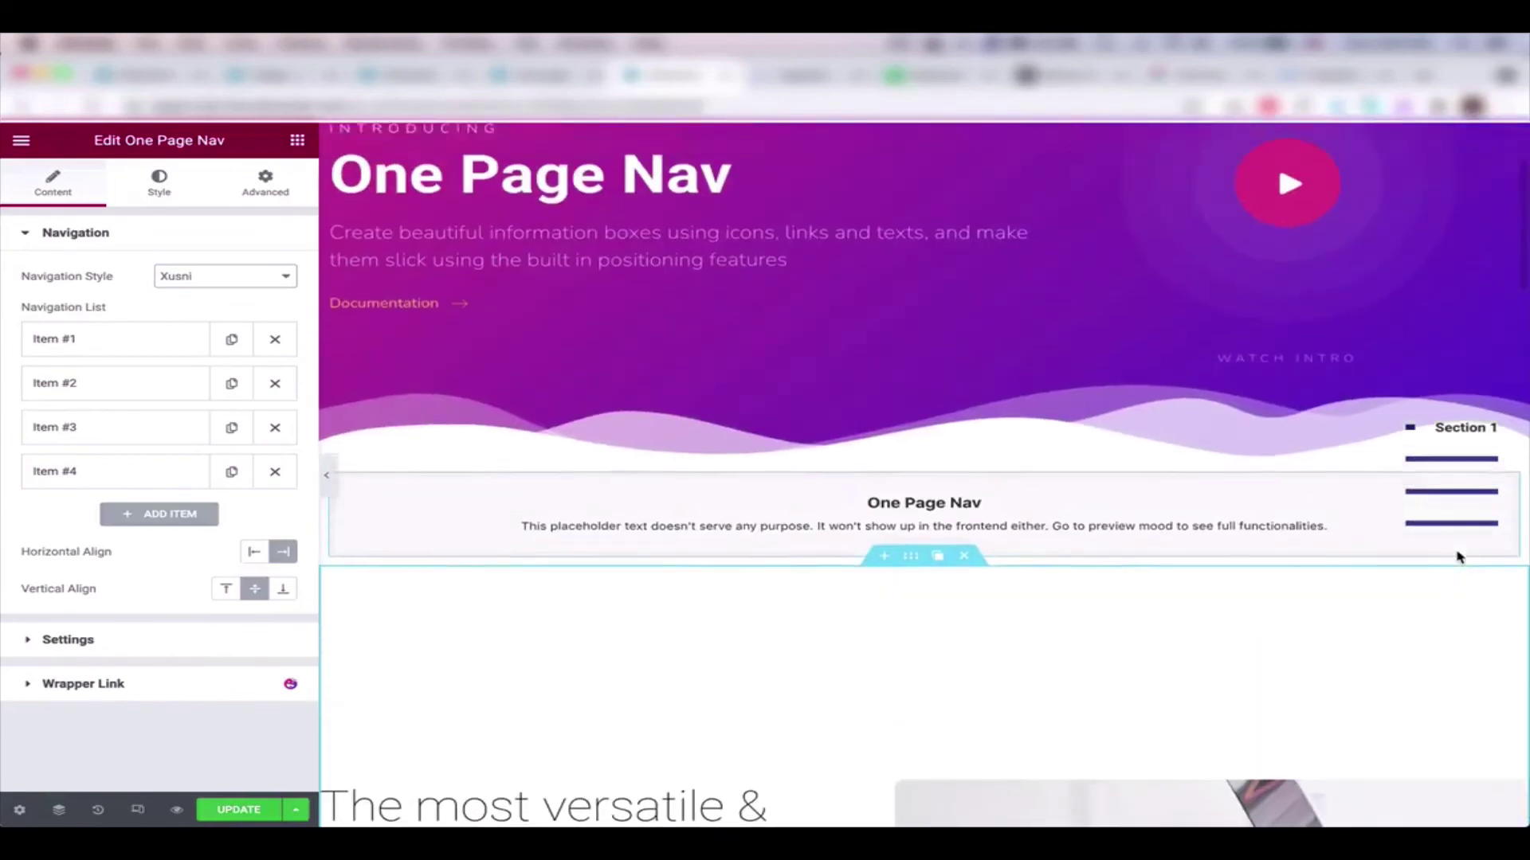
Apply the Zahi navigation style and scroll the canvas to preview it.
left_click(190, 280)
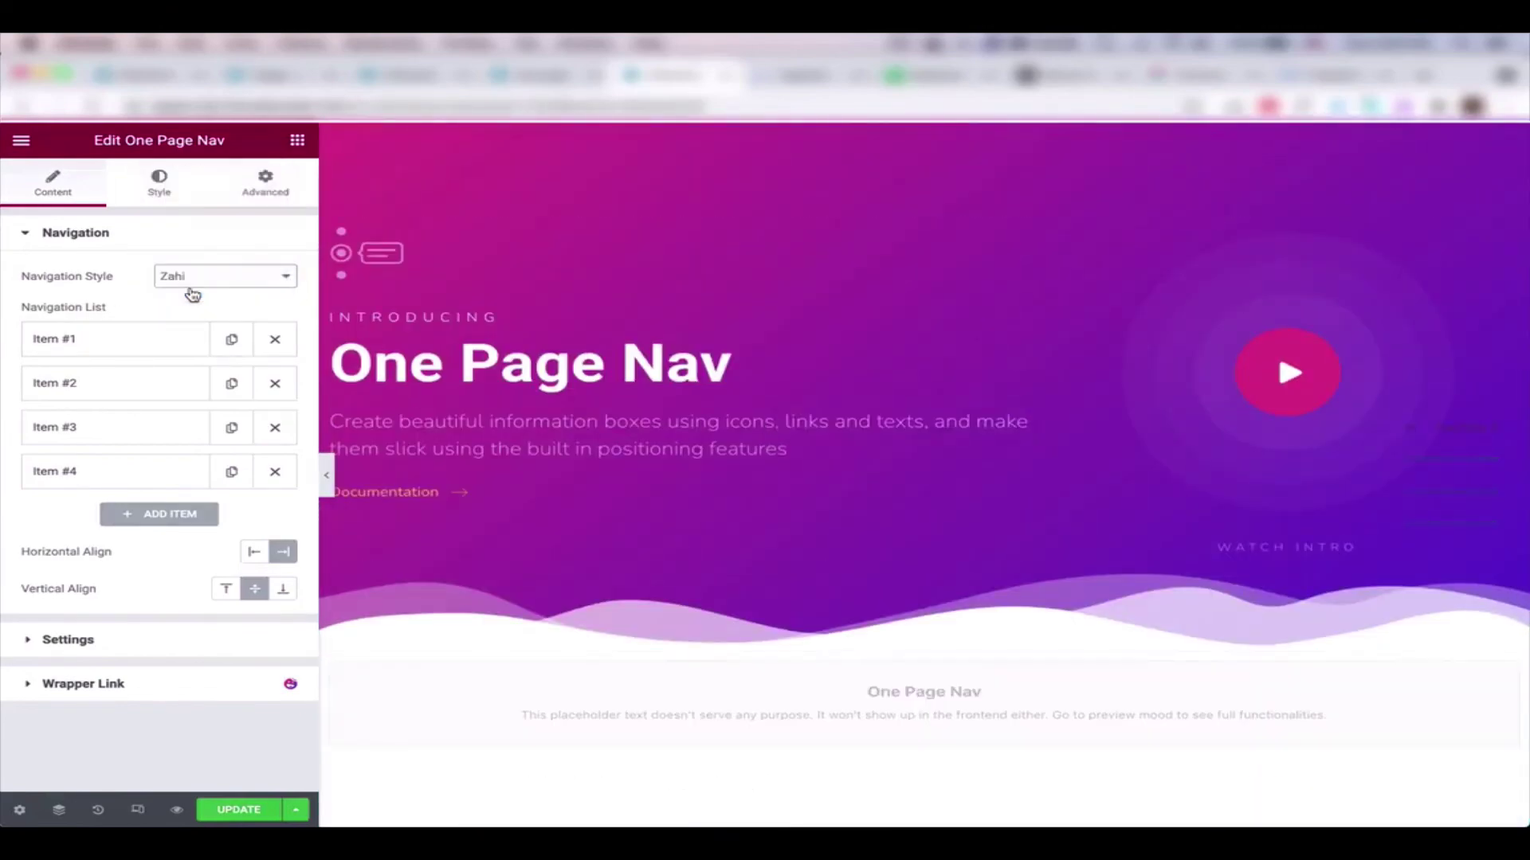
scroll(655, 426, "down", 5)
scroll(655, 426, "down", 5)
scroll(655, 430, "down", 5)
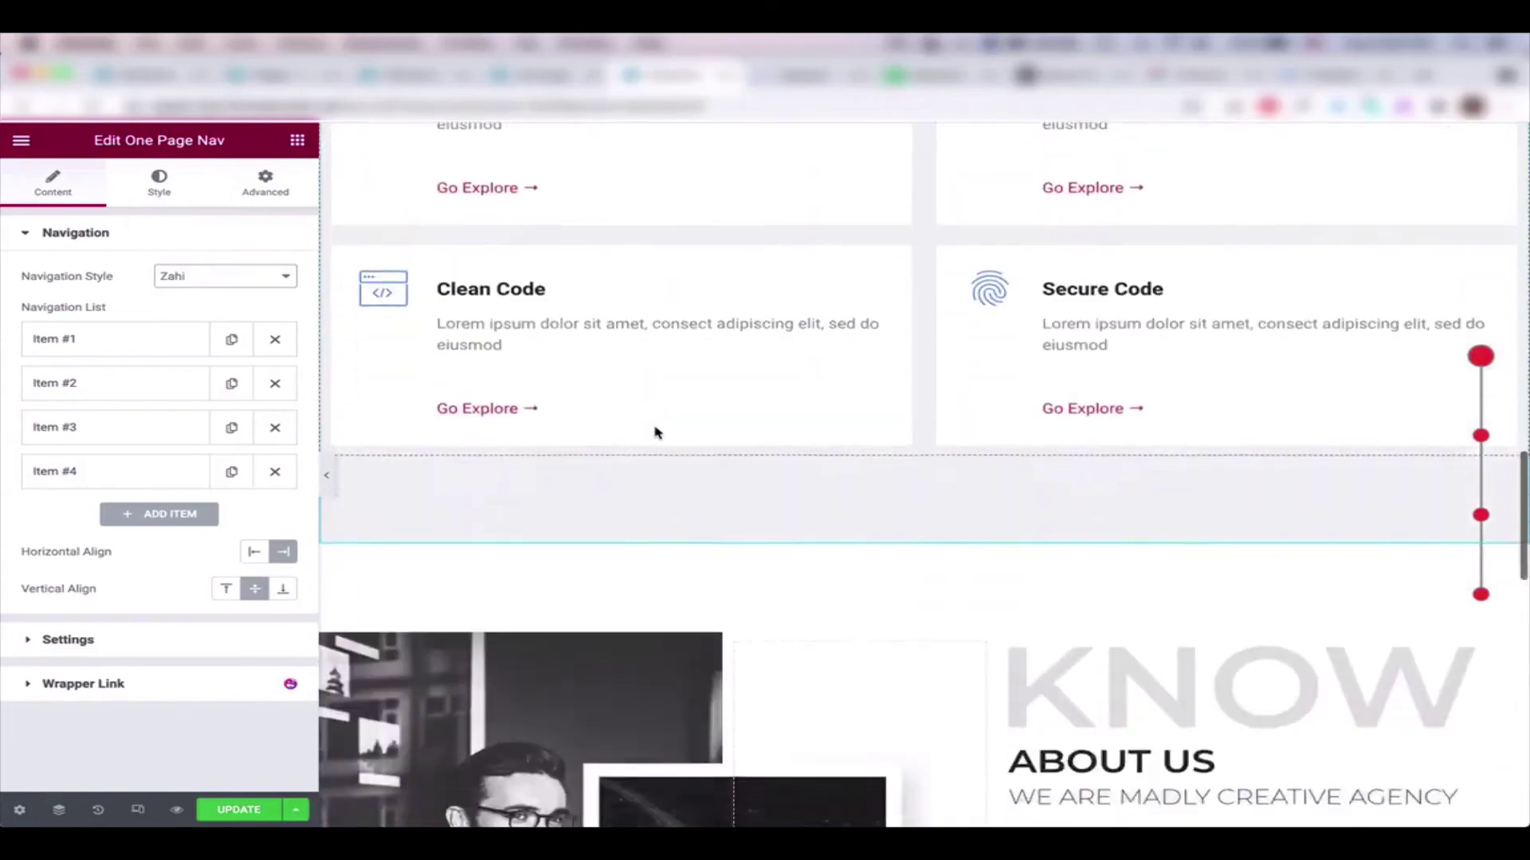
scroll(1089, 463, "up", 15)
left_click(1089, 463)
scroll(1235, 399, "down", 5)
scroll(1236, 399, "down", 5)
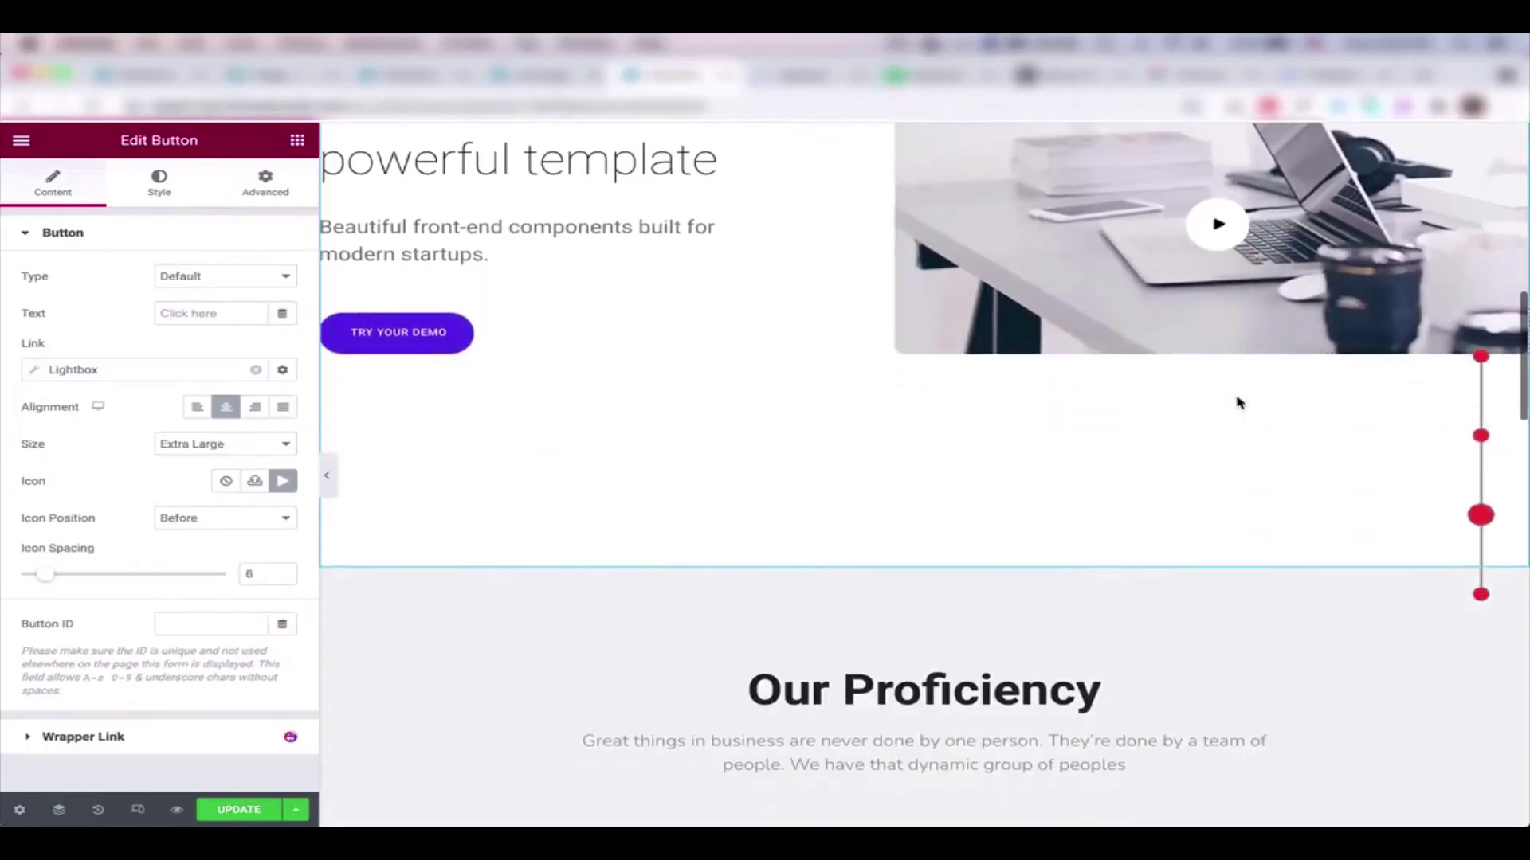
scroll(1238, 402, "down", 5)
scroll(1237, 398, "down", 3)
scroll(1237, 404, "down", 2)
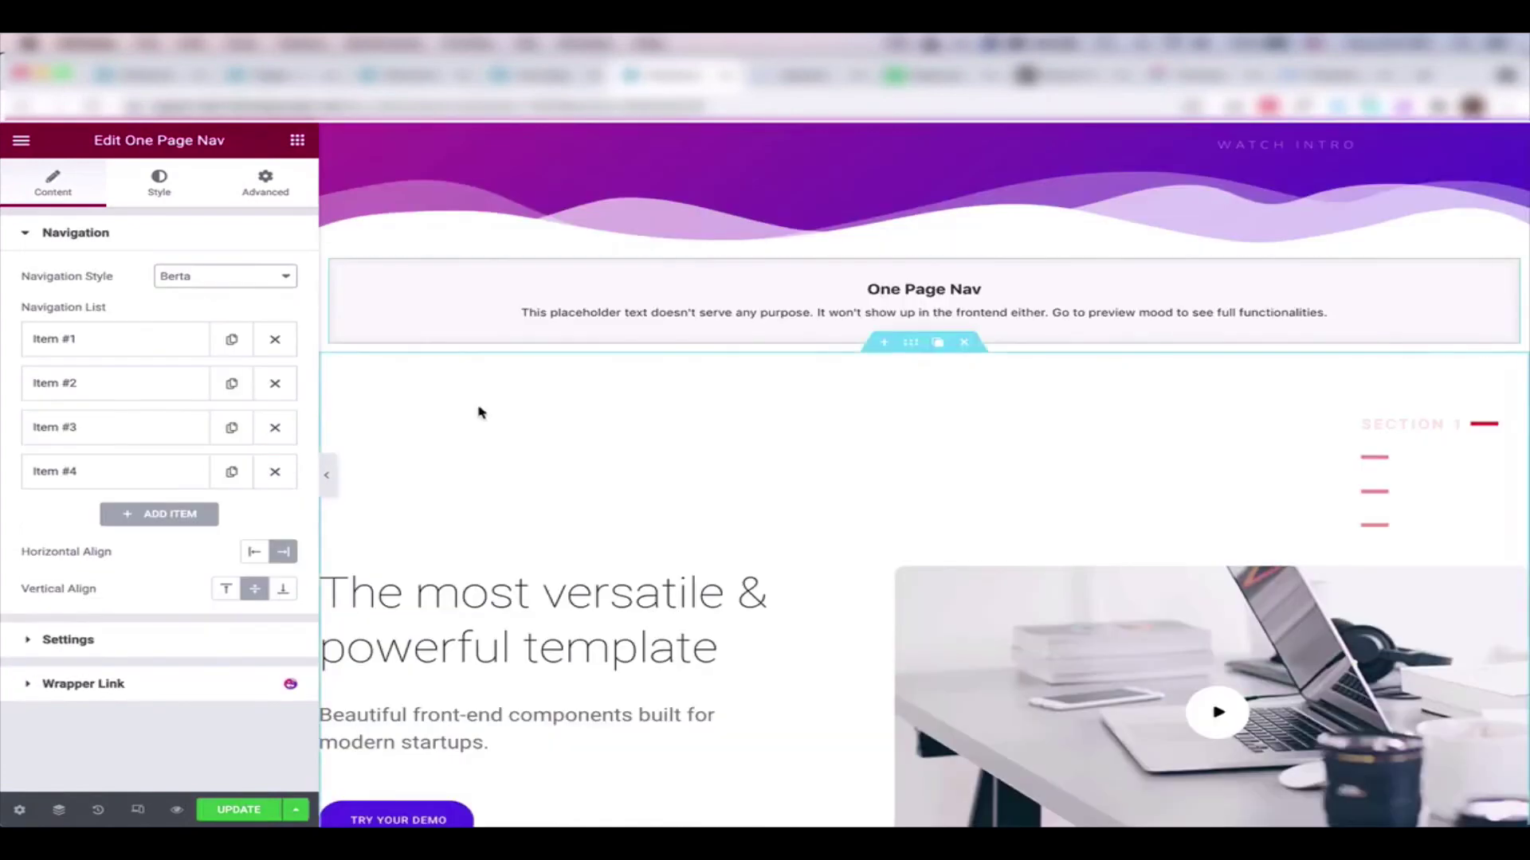
Open the Navigation Content background colour picker on the Style tab.
left_click(163, 191)
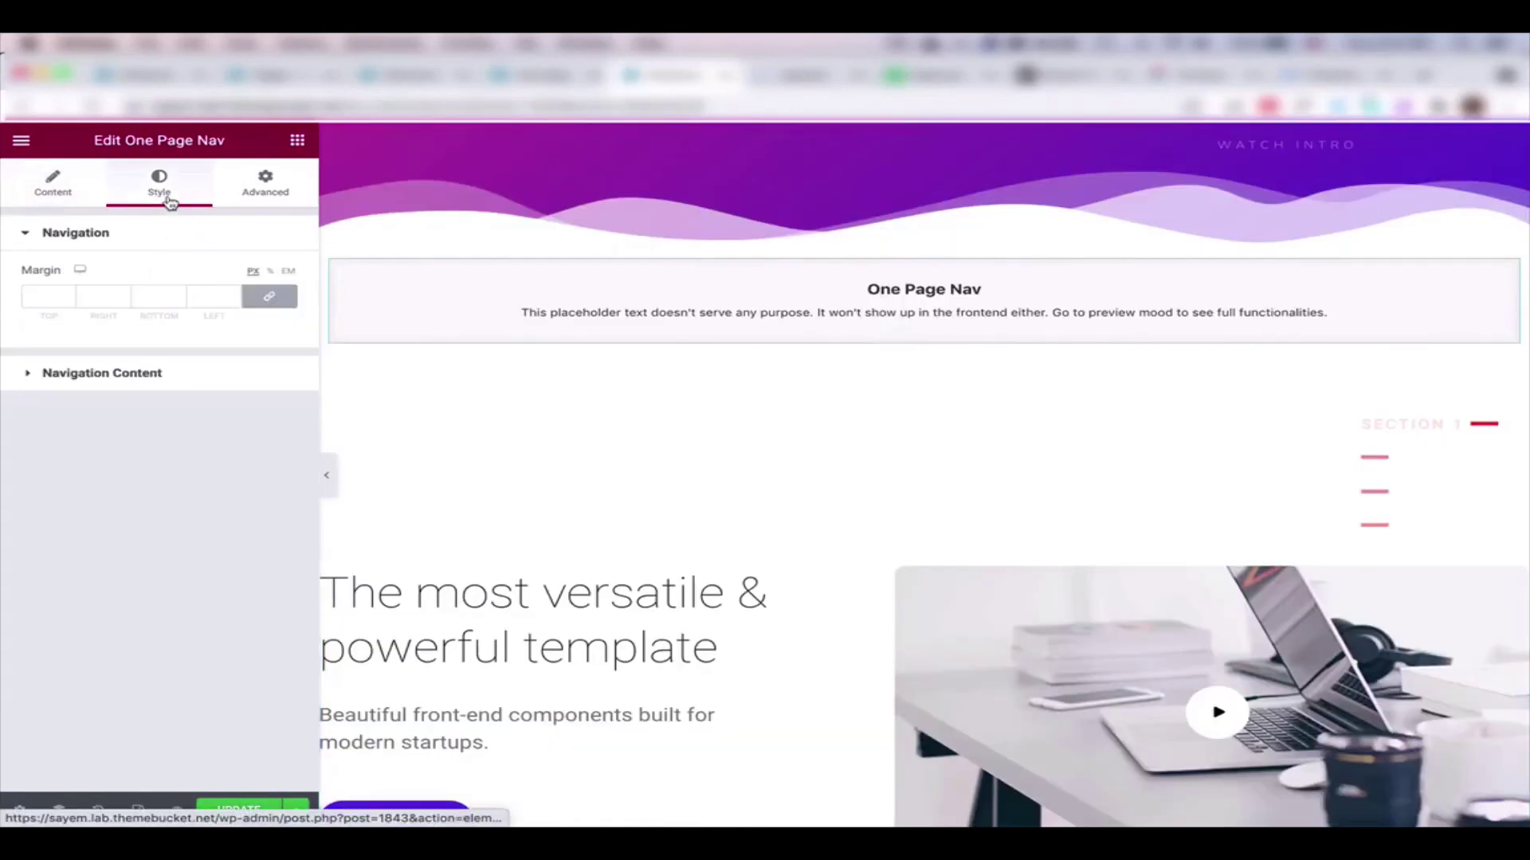
left_click(166, 374)
left_click(283, 452)
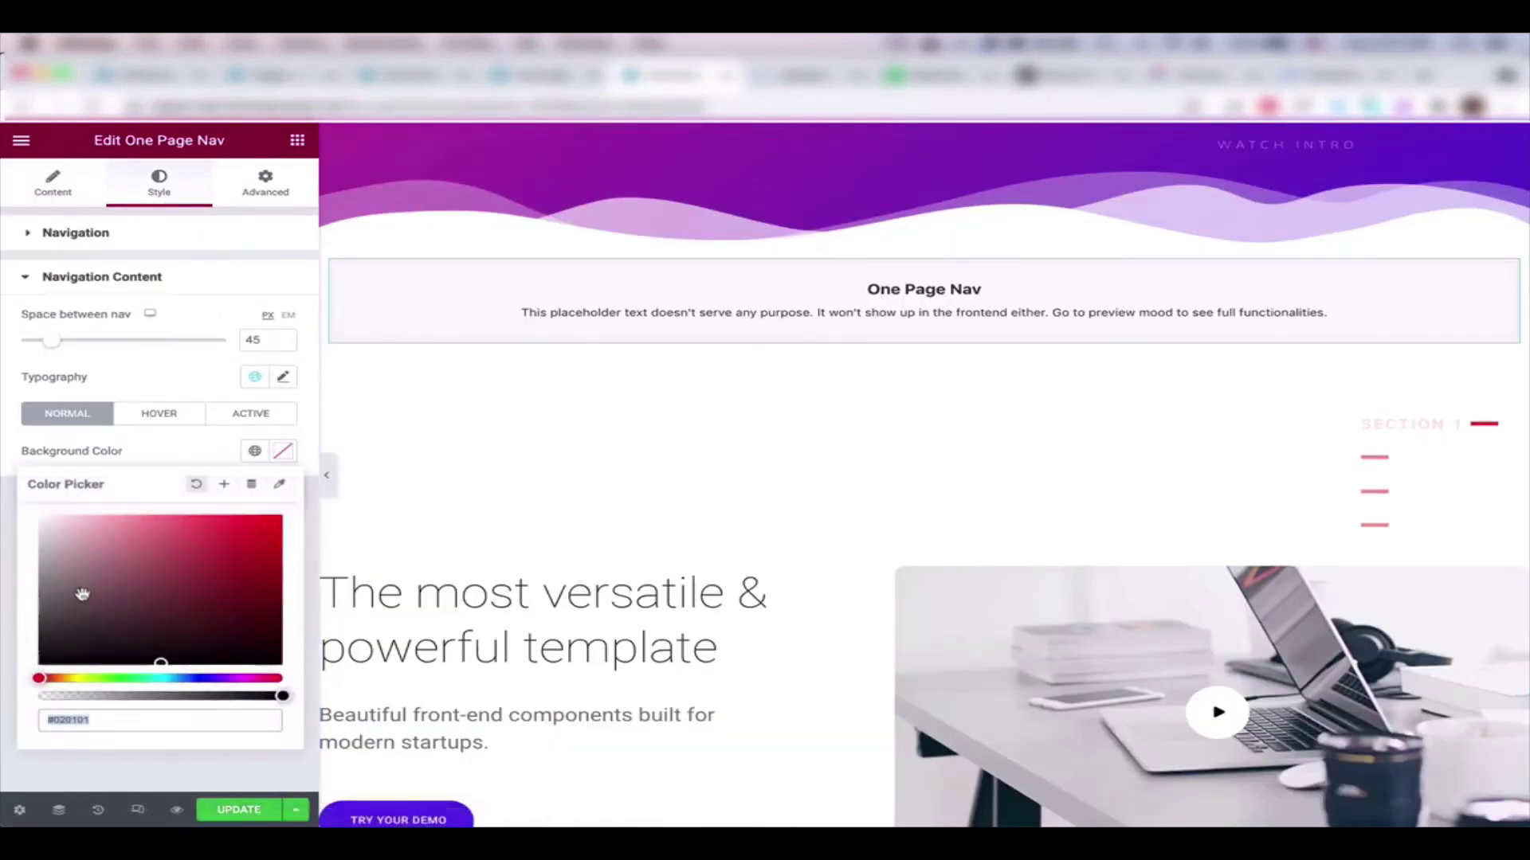